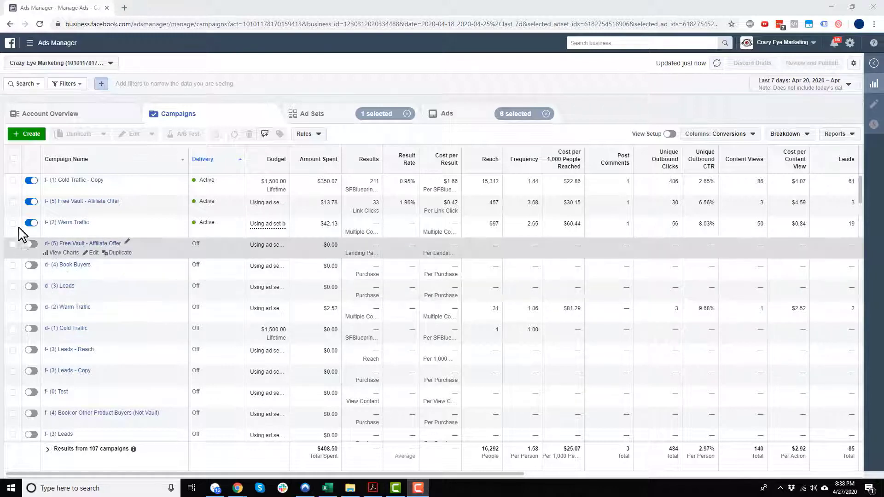
# Open the f- (1) Cold Traffic - Copy campaign's ad sets and select all of them
pyautogui.click(90, 180)
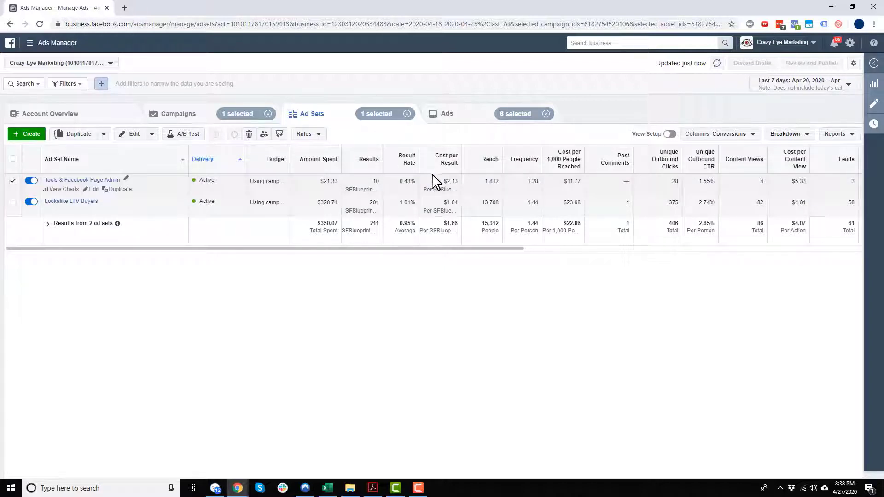
pyautogui.click(13, 203)
pyautogui.click(13, 158)
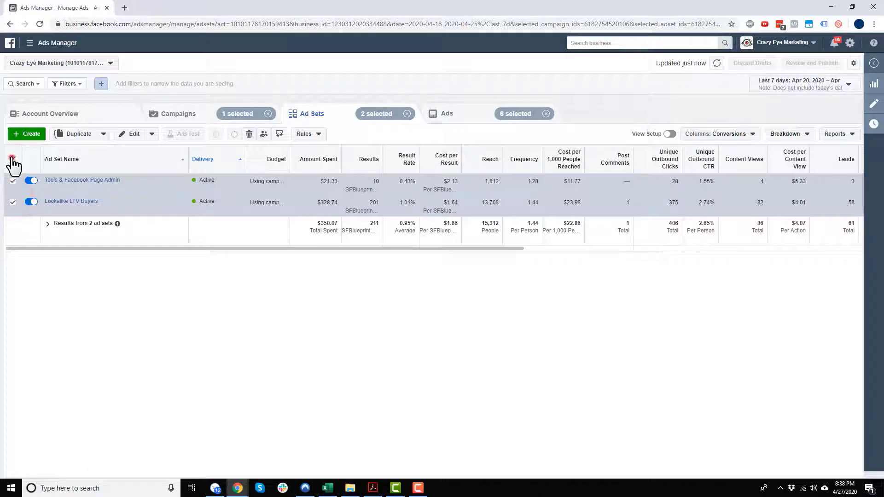
pyautogui.click(12, 159)
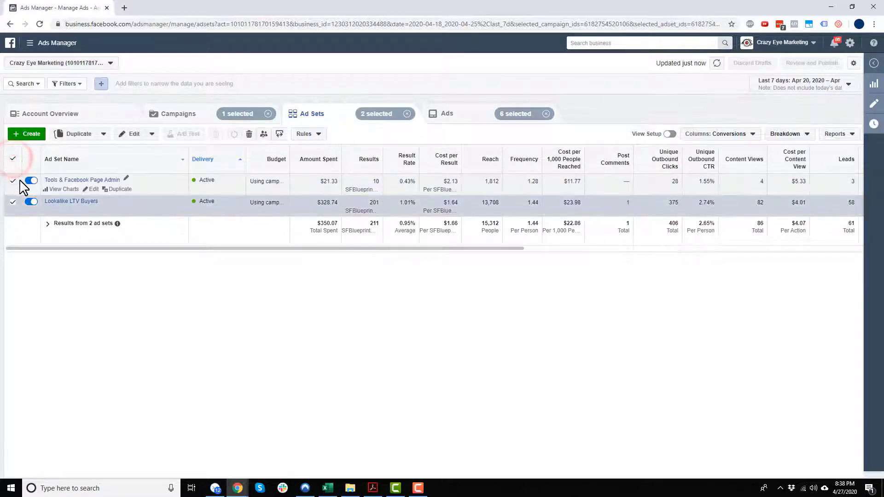
# View the ads inside the Tools & Facebook Page Admin ad set, try out their selection, and return to the ad sets
pyautogui.click(72, 180)
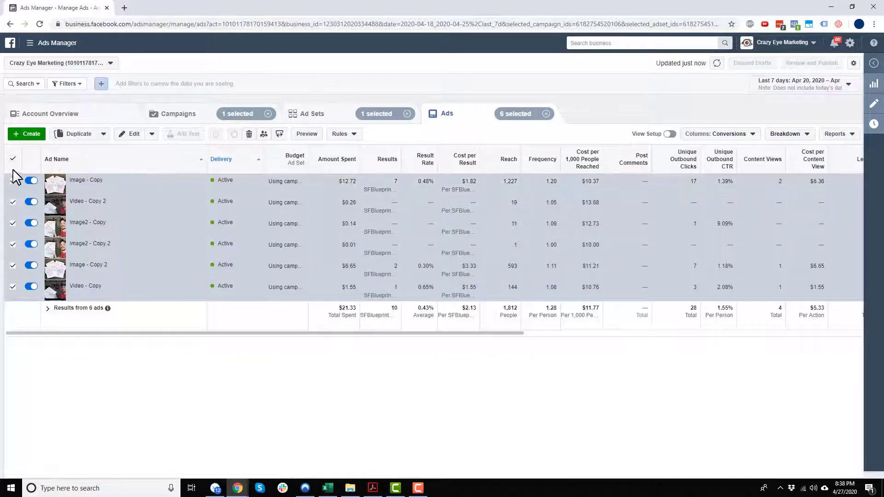
pyautogui.click(12, 160)
pyautogui.click(12, 158)
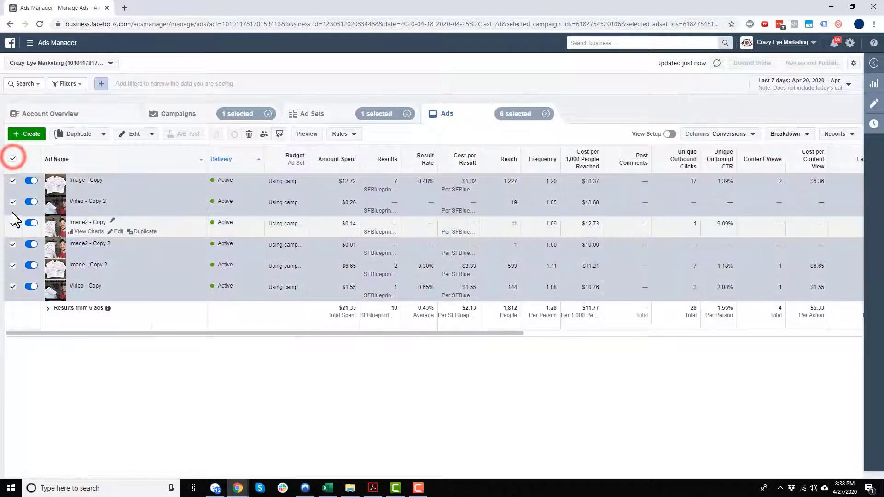
pyautogui.click(13, 244)
pyautogui.click(350, 113)
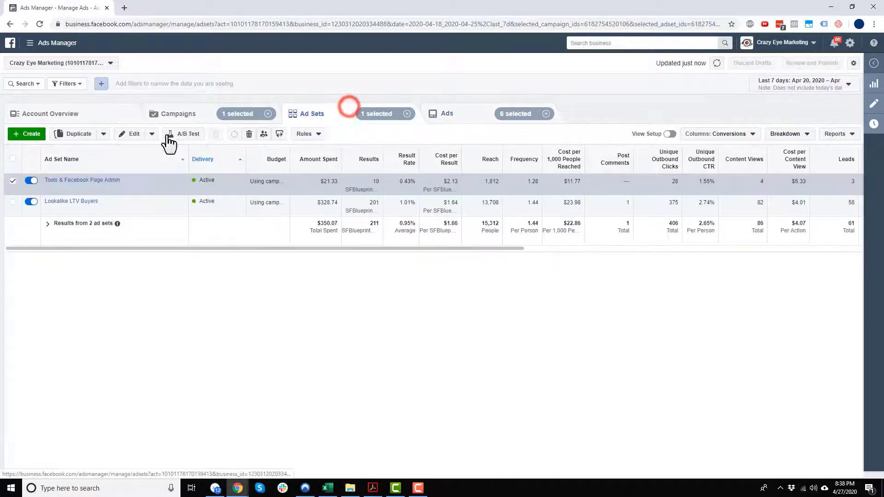
# Add the Lookalike LTV Buyers ad set to the selection, check the account's existing automated rules, and return to the ad sets
pyautogui.click(13, 201)
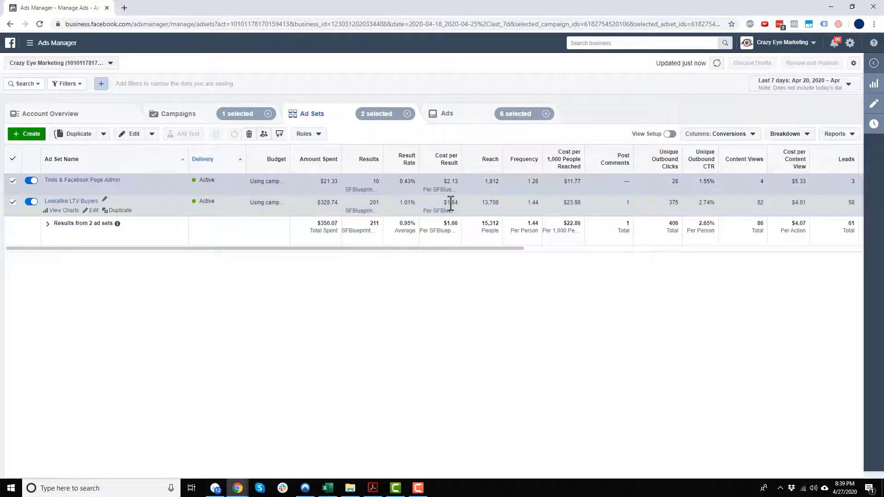
pyautogui.click(310, 135)
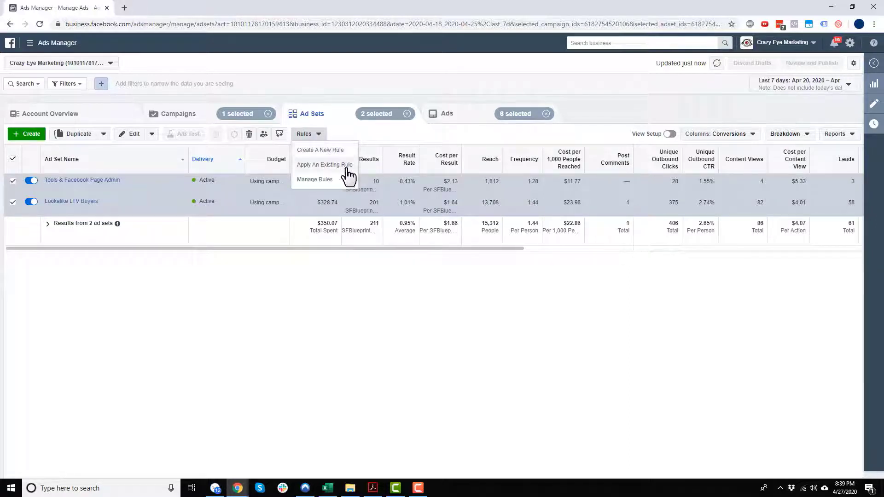
pyautogui.click(318, 180)
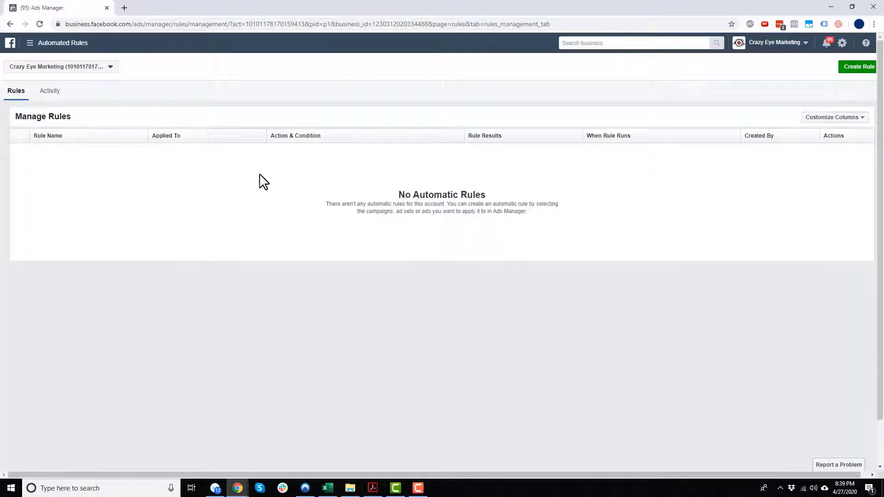
pyautogui.click(10, 24)
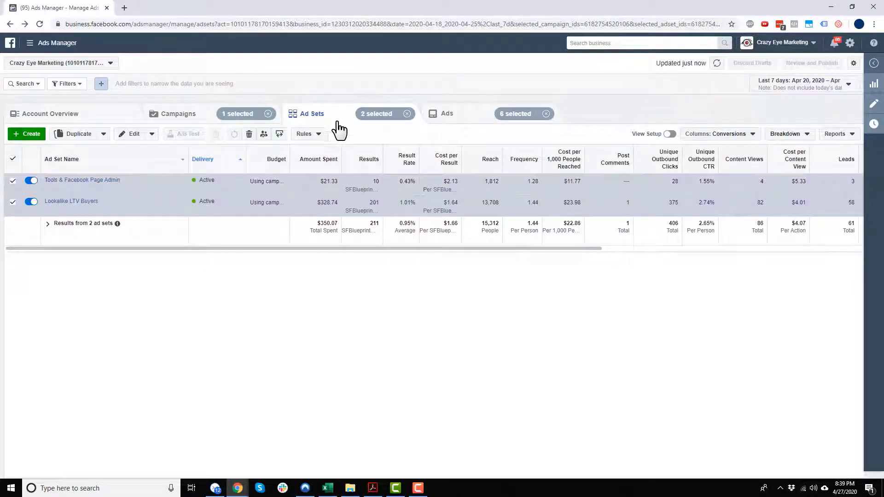
# Start a new automated rule that applies to the 2 selected ad sets
pyautogui.click(315, 136)
pyautogui.click(322, 148)
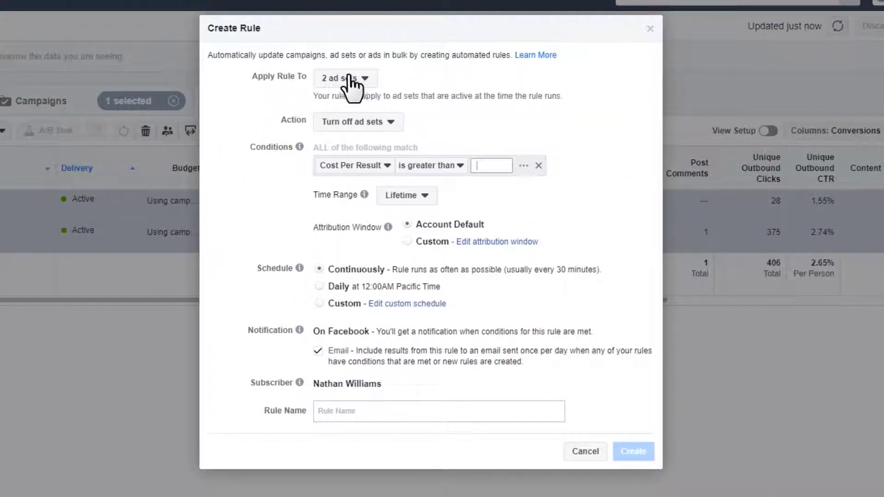
pyautogui.click(366, 79)
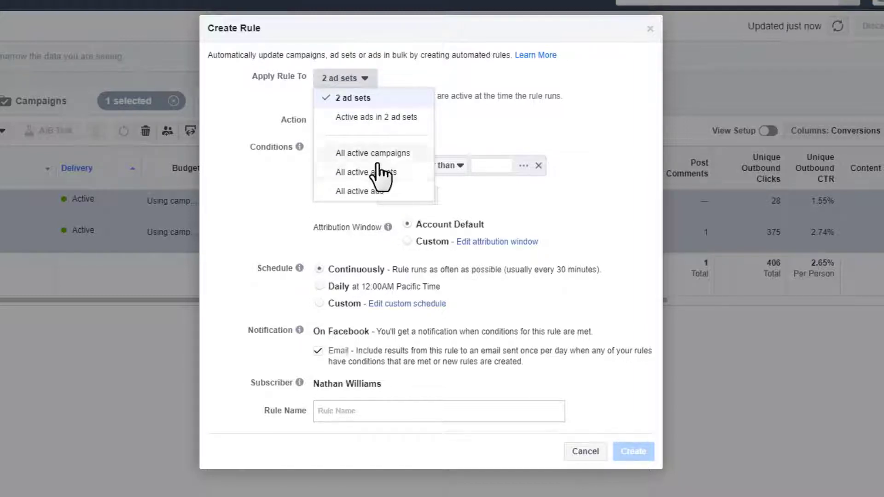
pyautogui.click(356, 100)
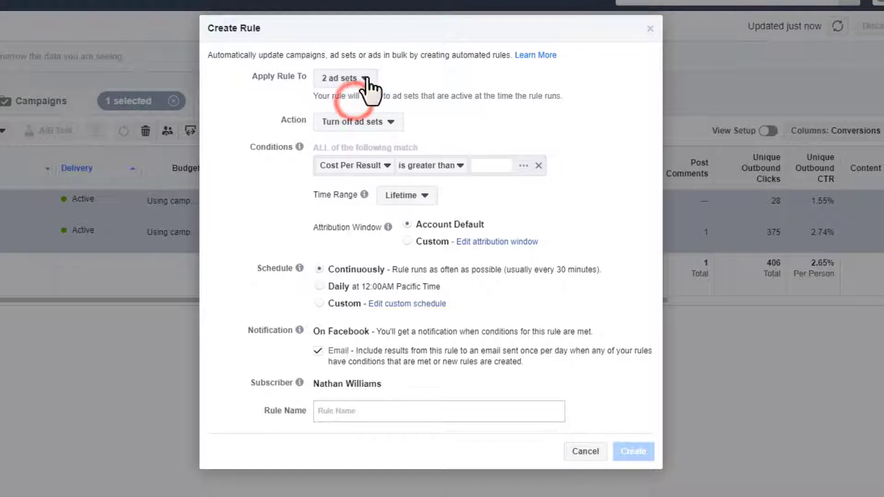
# Review the available rule actions, including the manual bid adjustments, and set the rule's action to Send notification only
pyautogui.click(380, 133)
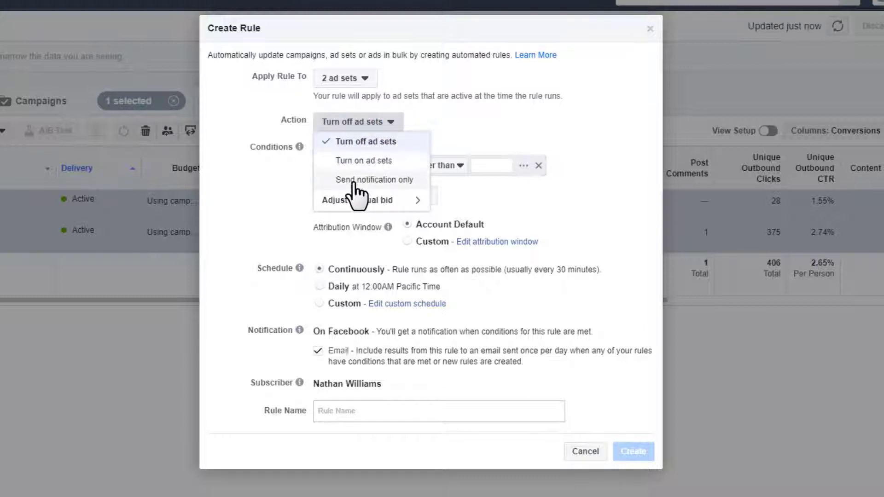
pyautogui.click(407, 201)
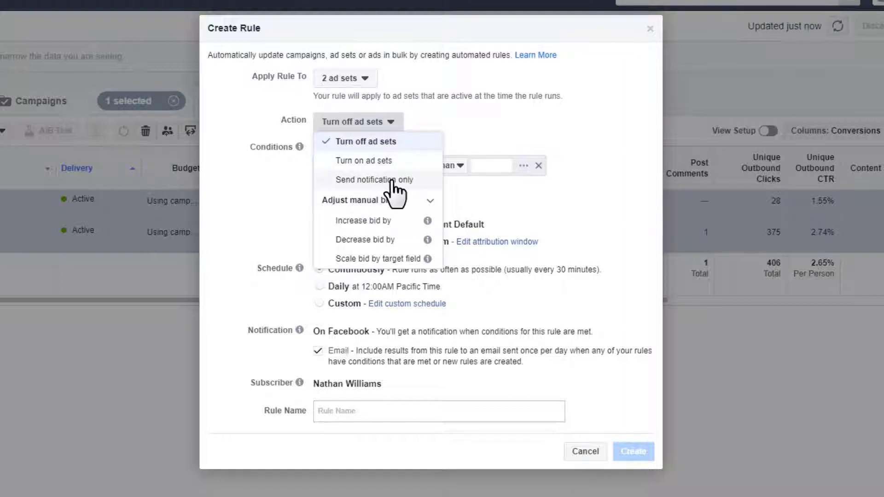
pyautogui.click(371, 179)
pyautogui.click(405, 120)
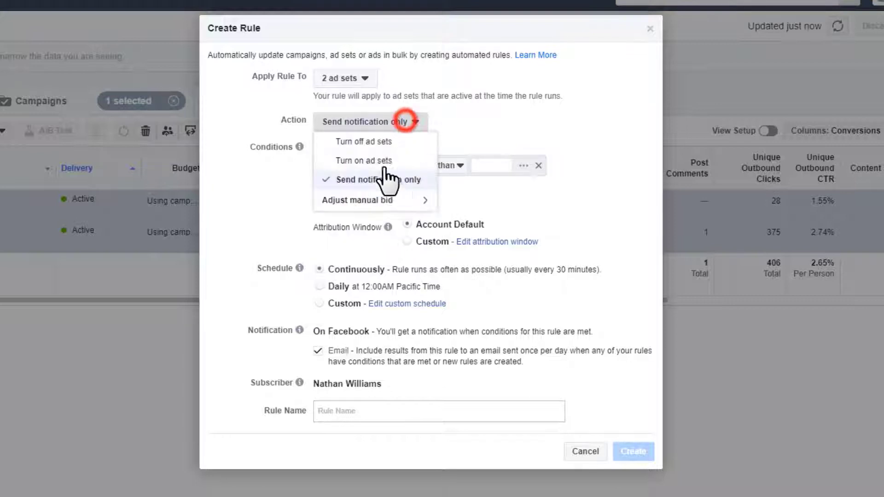
pyautogui.click(397, 201)
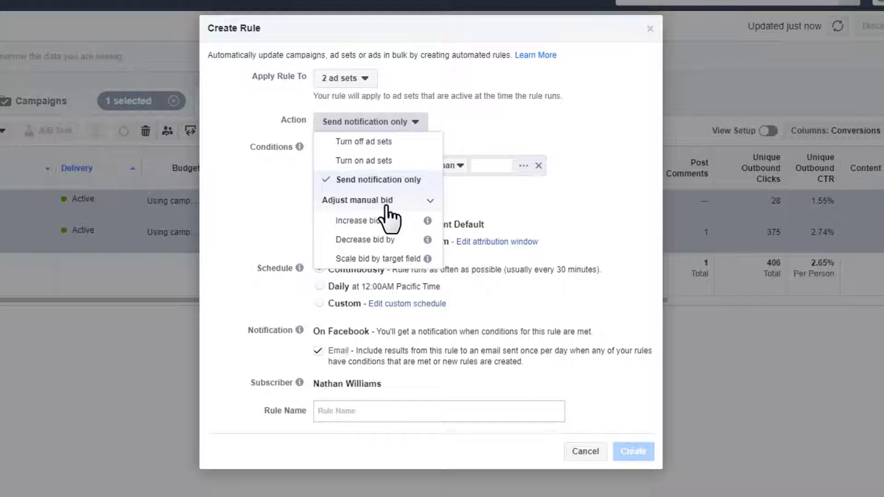
pyautogui.click(382, 180)
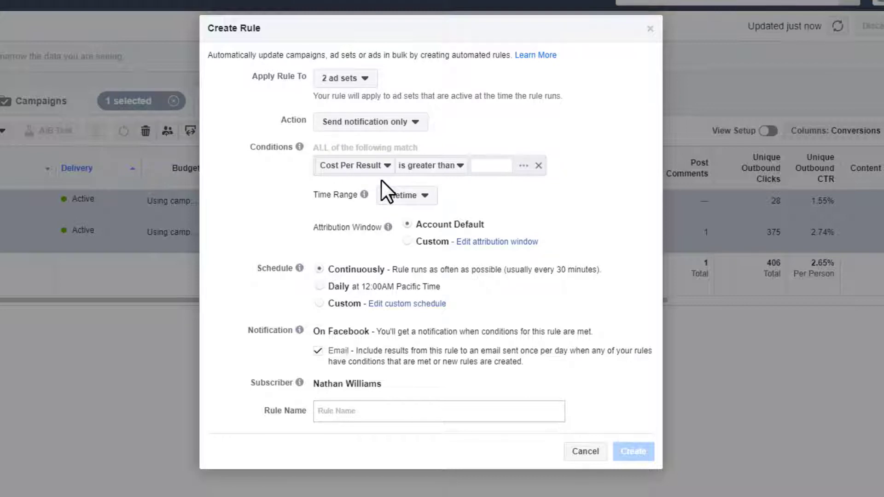
pyautogui.click(374, 122)
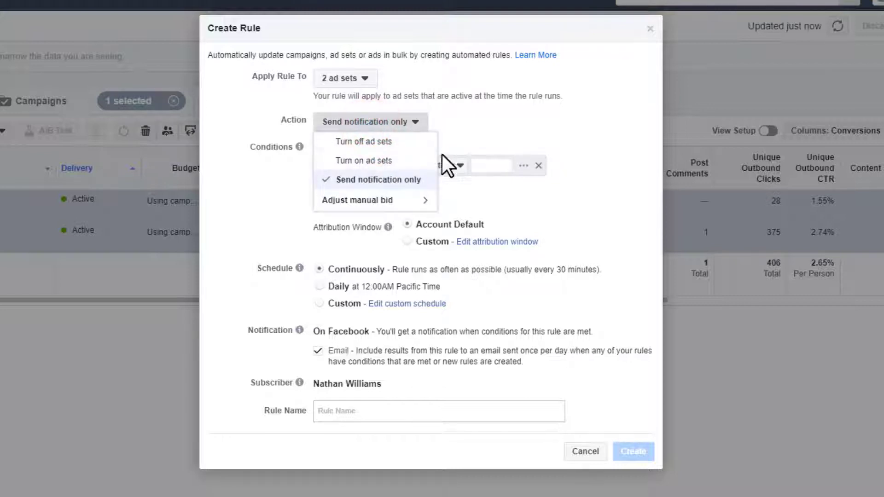
pyautogui.click(387, 181)
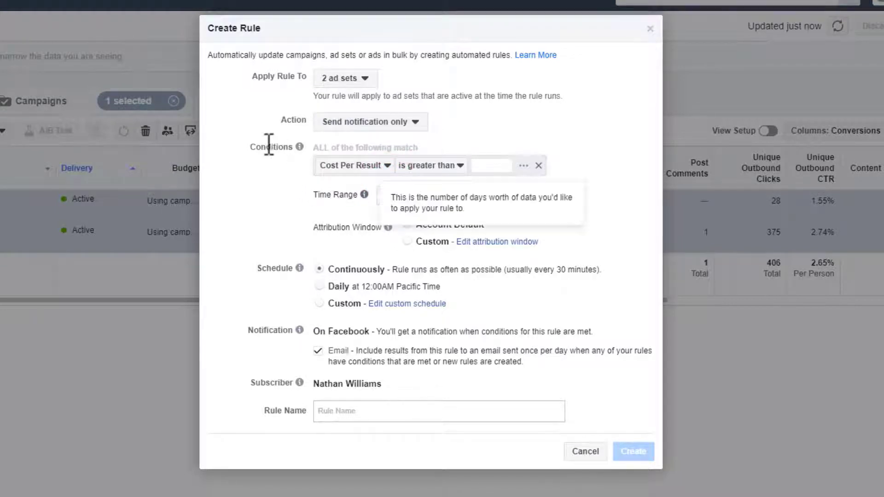
# Examine the metrics available for the rule's condition, from the most common ones through settings, time and website conversions
pyautogui.click(371, 172)
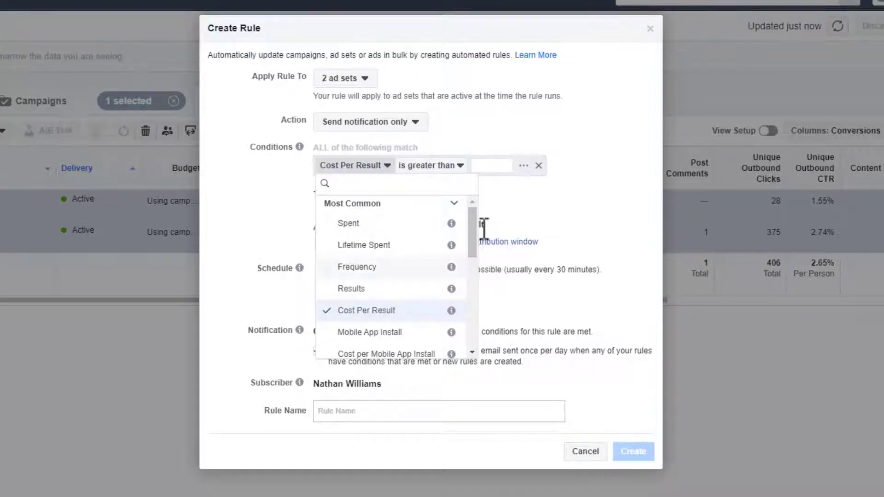
pyautogui.moveTo(472, 229); pyautogui.dragTo(473, 231)
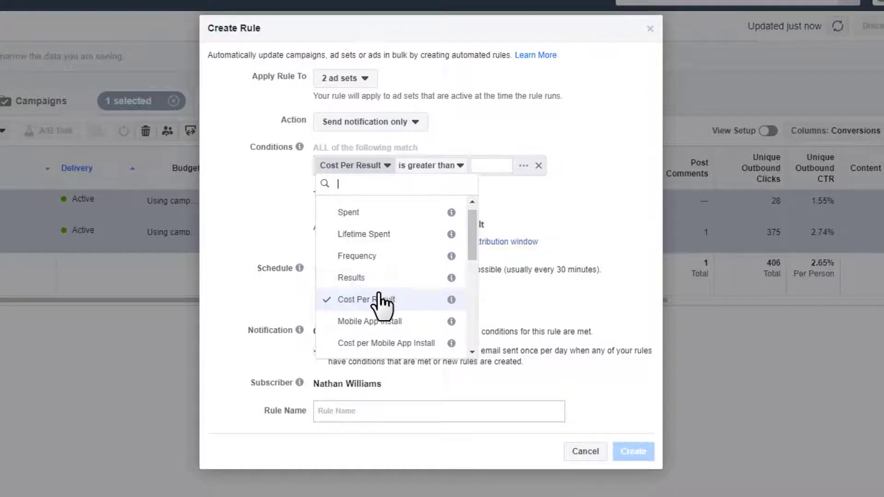
pyautogui.moveTo(471, 252); pyautogui.dragTo(471, 292)
pyautogui.click(402, 282)
pyautogui.scroll(-1, 420, 284)
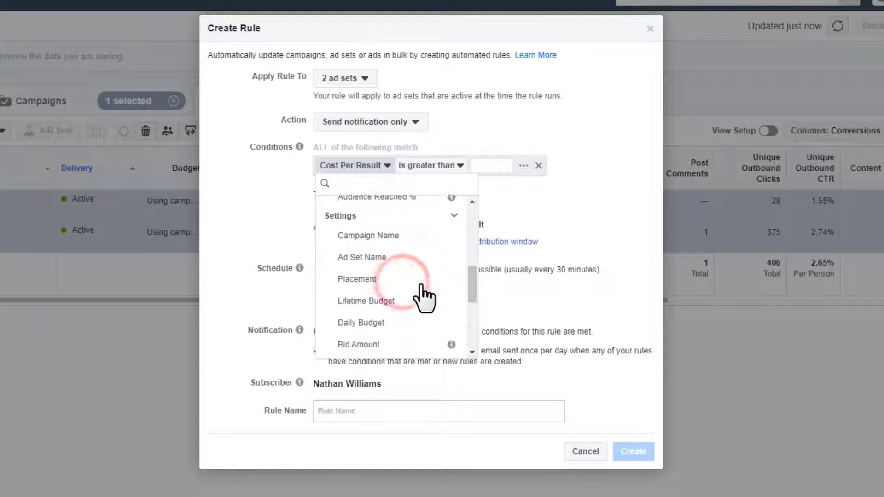
pyautogui.scroll(-3, 417, 276)
pyautogui.click(404, 271)
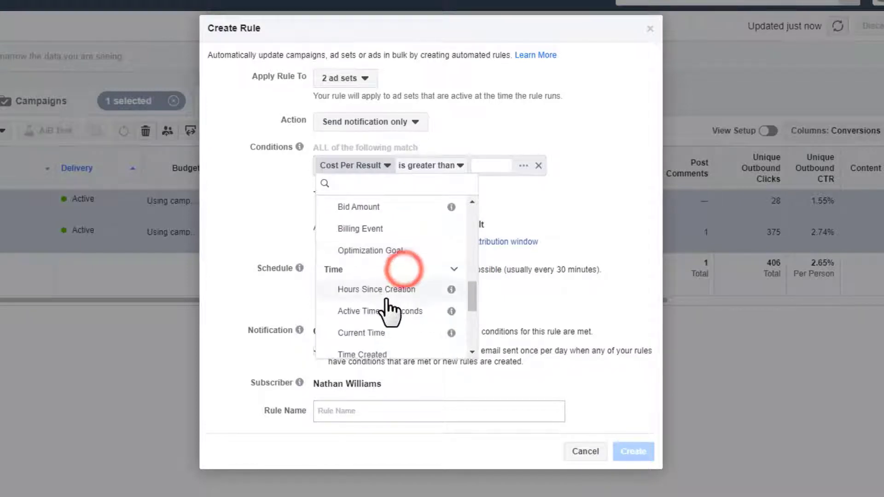
pyautogui.scroll(-4, 397, 304)
pyautogui.scroll(1, 417, 309)
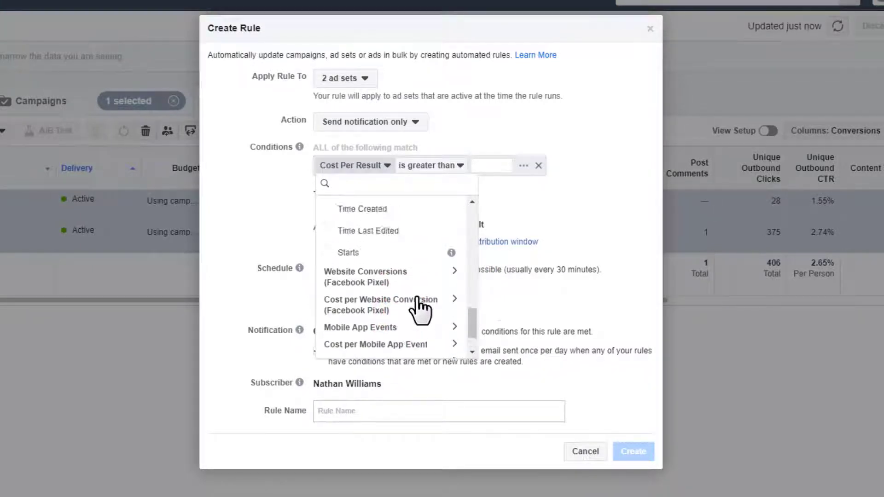
pyautogui.scroll(10, 420, 309)
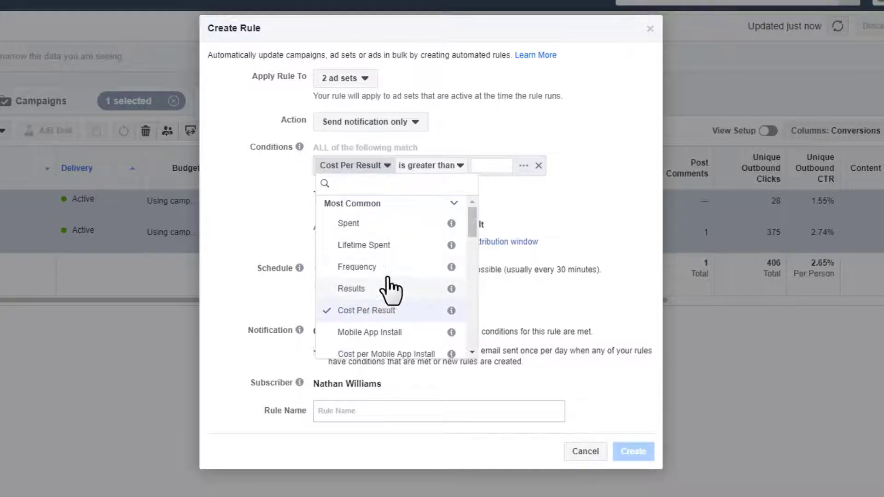
# Add a rule condition that Cost Per Result is greater than 2, checking its additional filter options
pyautogui.click(389, 309)
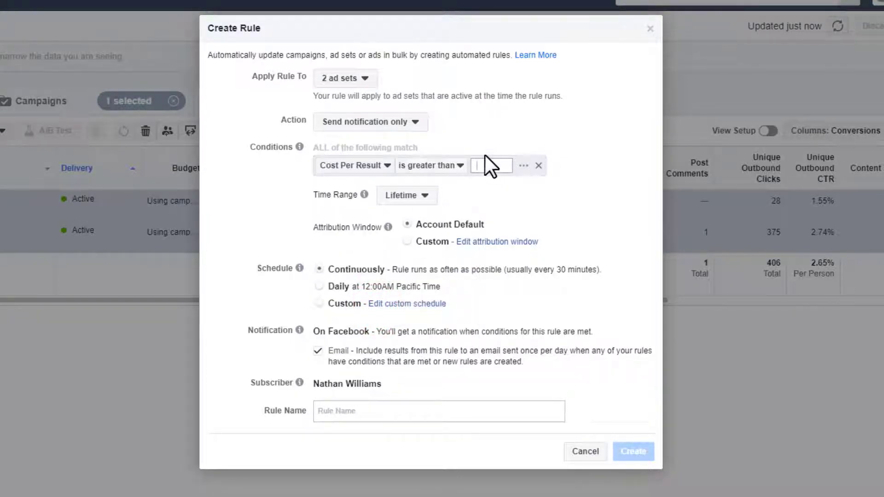
pyautogui.write('2')
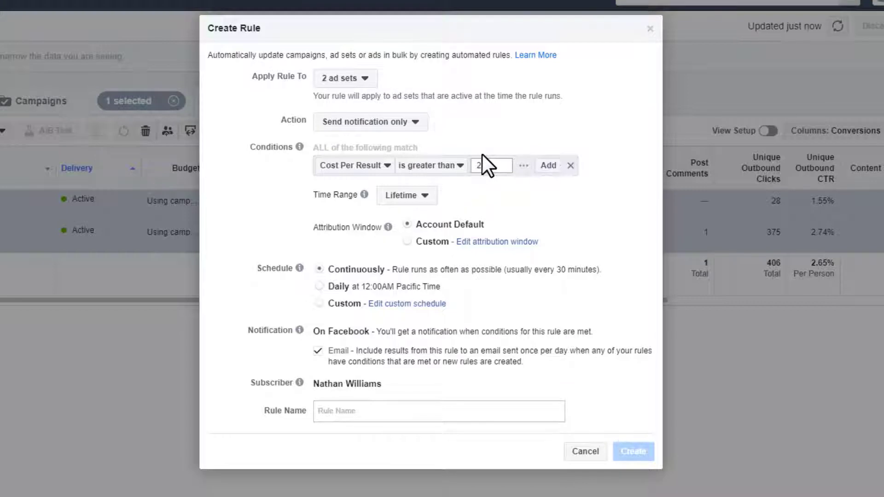
pyautogui.click(516, 166)
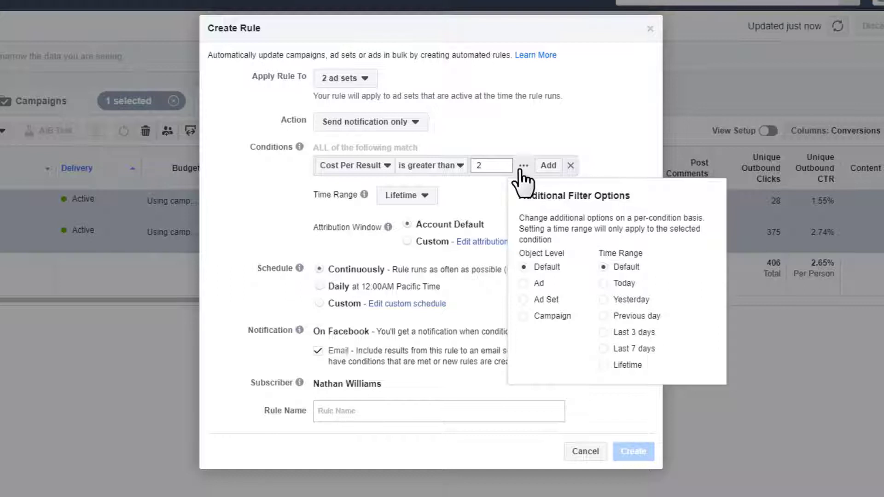
pyautogui.click(522, 168)
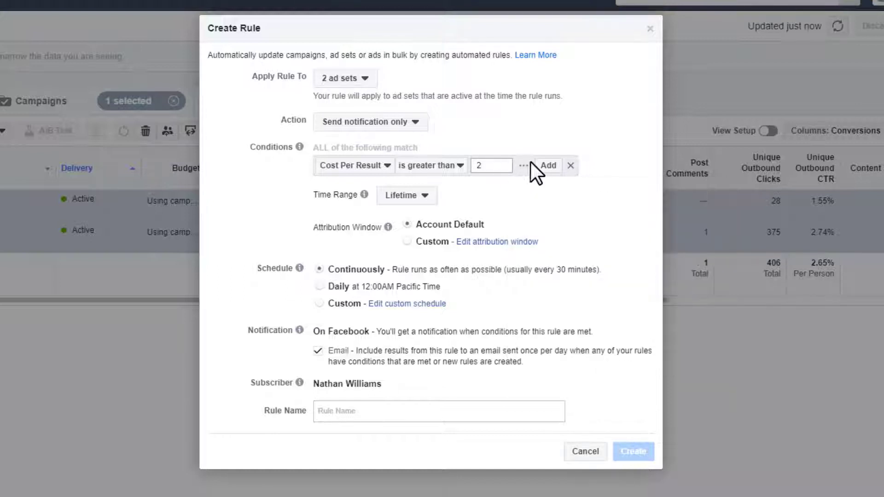
pyautogui.click(524, 167)
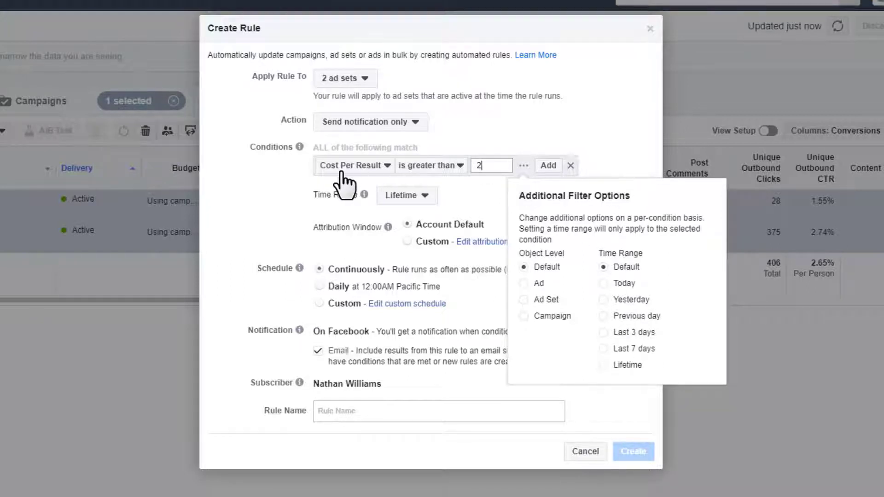
pyautogui.click(546, 167)
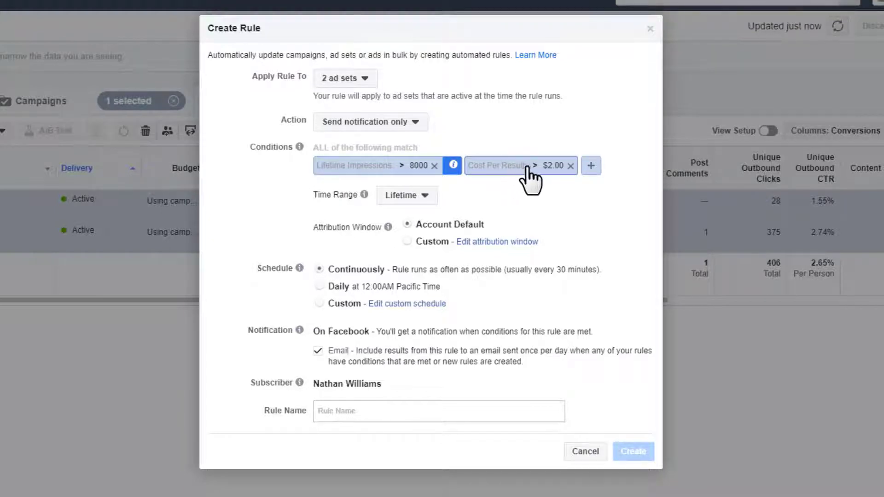
# Try limiting the Cost Per Result condition to the last 3 days through its additional filter options
pyautogui.click(590, 166)
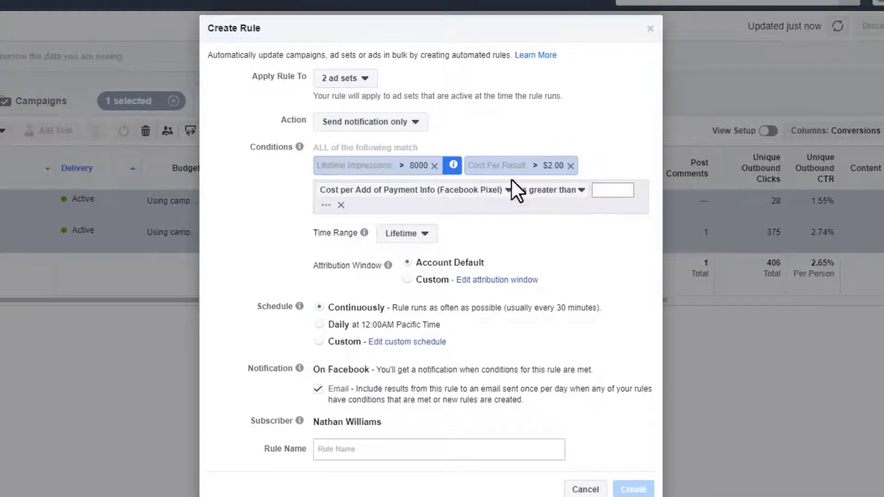
pyautogui.click(553, 166)
pyautogui.click(523, 189)
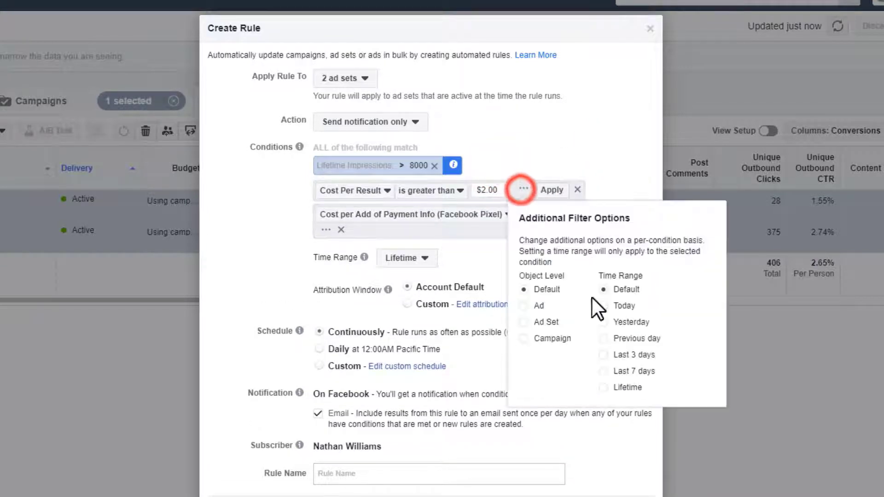
pyautogui.click(603, 354)
pyautogui.click(640, 131)
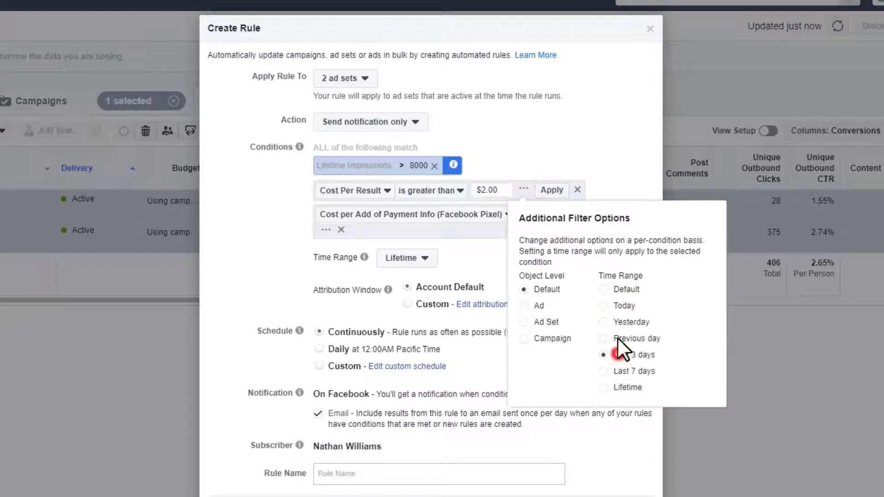
pyautogui.click(617, 356)
pyautogui.click(554, 192)
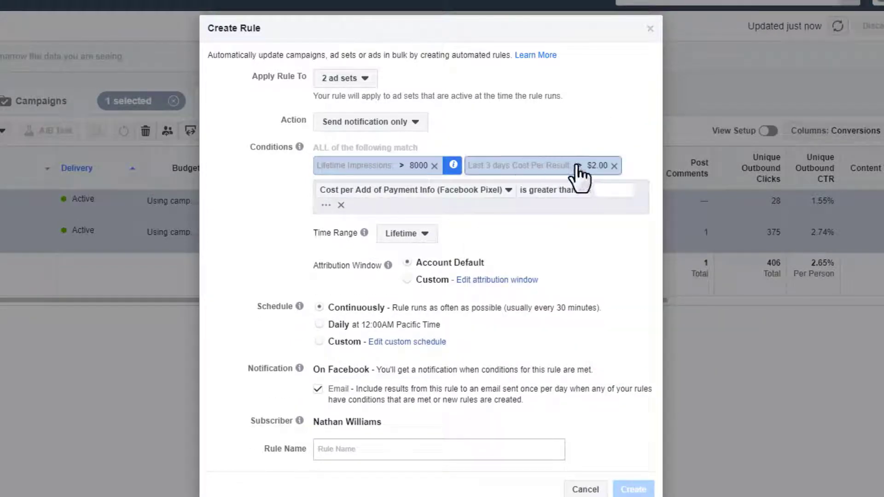
# Reset the Cost Per Result condition's own time range to Default and discard the unfilled extra condition
pyautogui.click(575, 170)
pyautogui.click(525, 189)
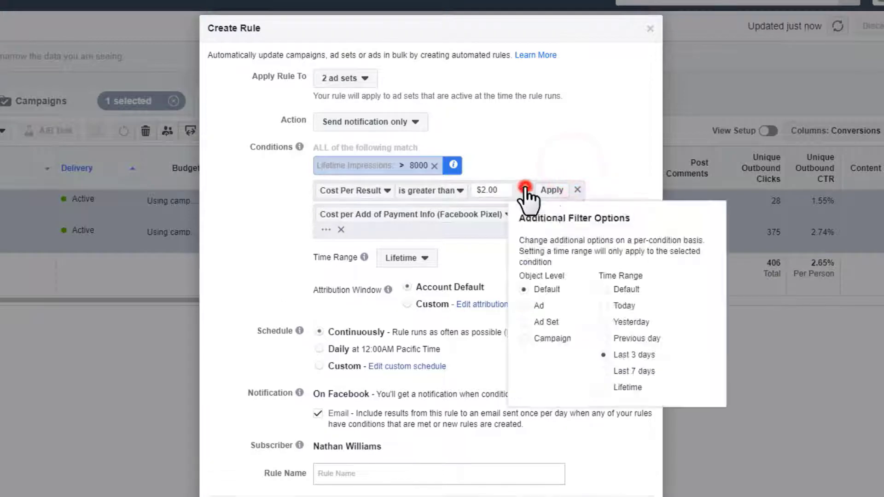
pyautogui.click(605, 290)
pyautogui.click(636, 163)
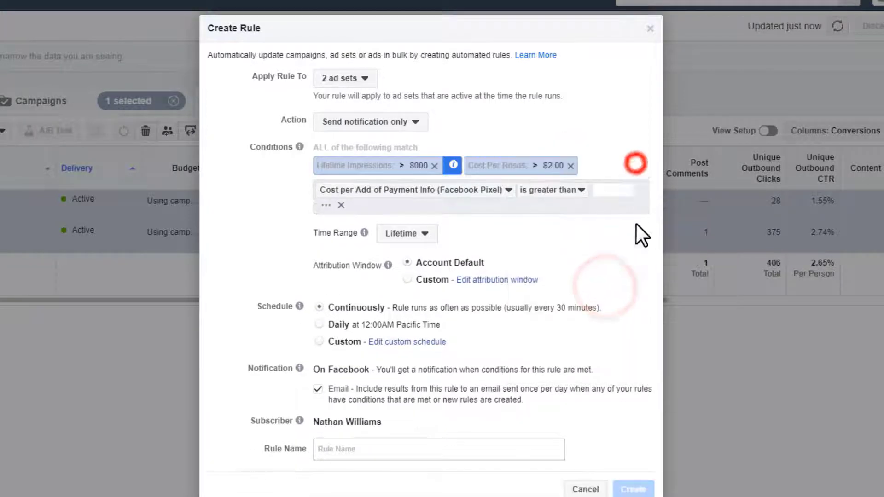
pyautogui.click(341, 205)
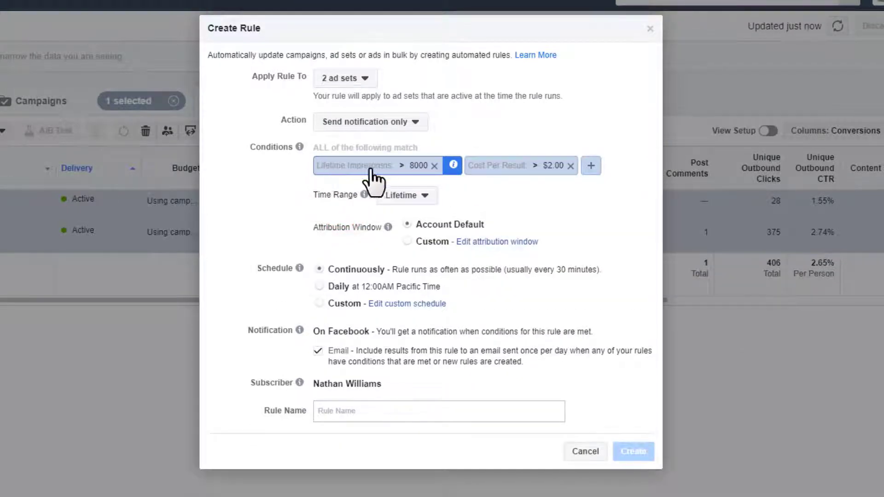
# Remove the Lifetime Impressions condition and set the rule's overall time range to Last 3 days
pyautogui.click(434, 166)
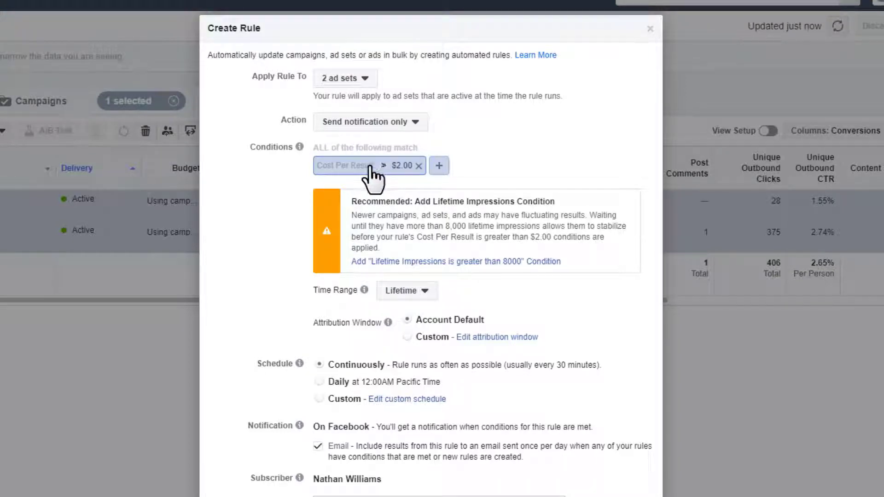
pyautogui.click(420, 294)
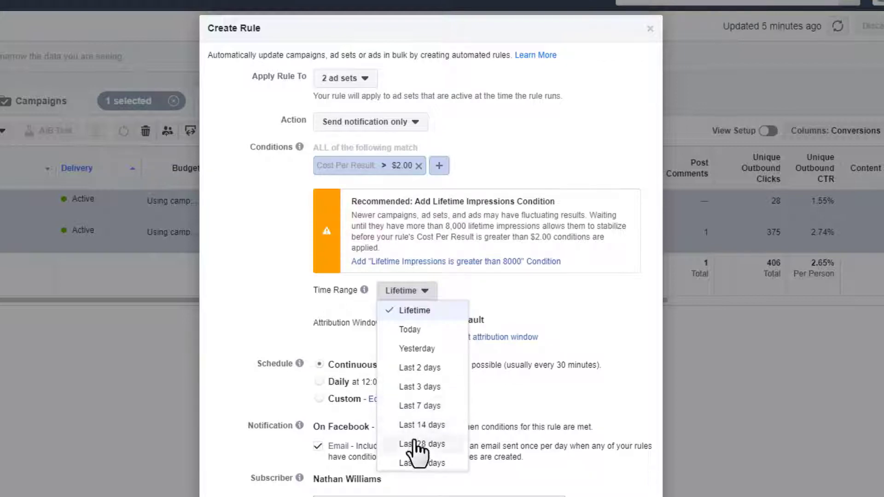
pyautogui.scroll(-5, 419, 479)
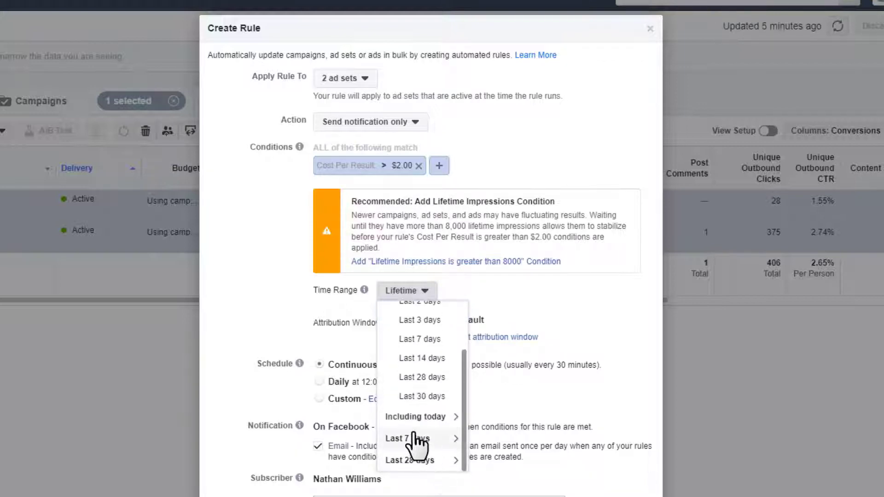
pyautogui.scroll(5, 422, 442)
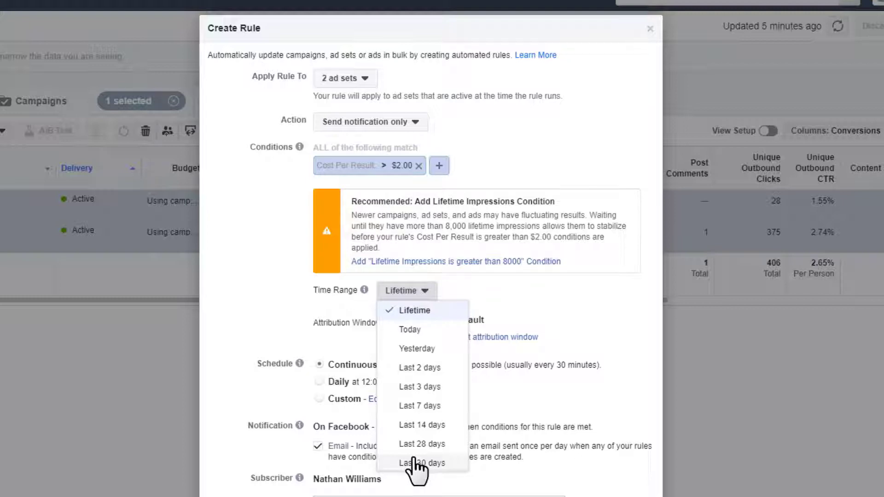
pyautogui.click(430, 390)
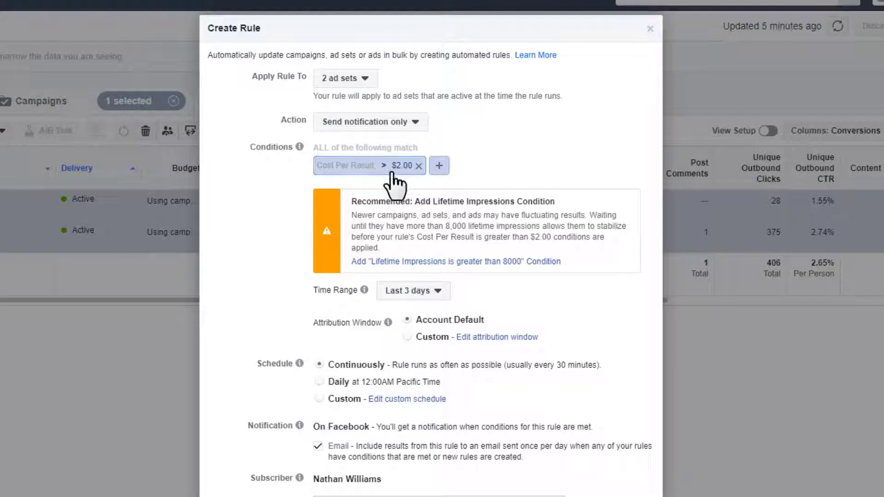
# Name the rule "Cost per SF Blueprint Download > $2", create it and return to the ad sets list
pyautogui.moveTo(319, 363)
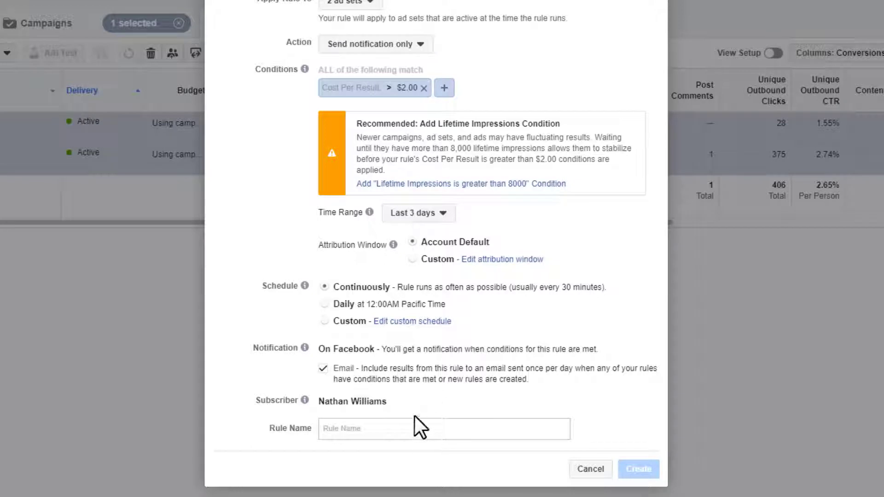
pyautogui.click(405, 429)
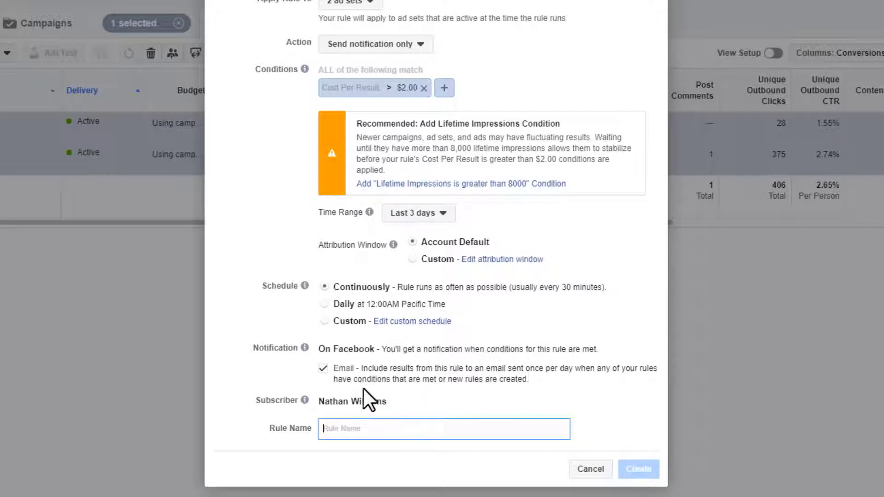
pyautogui.click(384, 429)
pyautogui.write('Cost per SF Bluep')
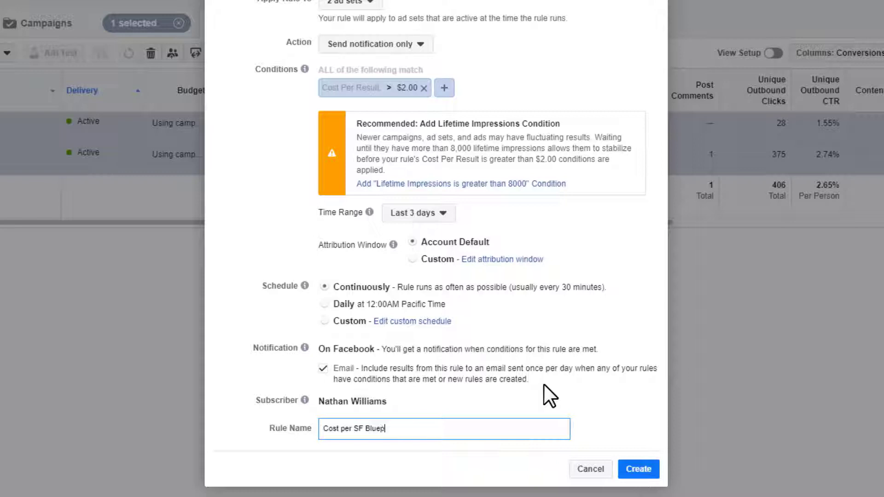
pyautogui.write('rint Download > $2')
pyautogui.click(639, 469)
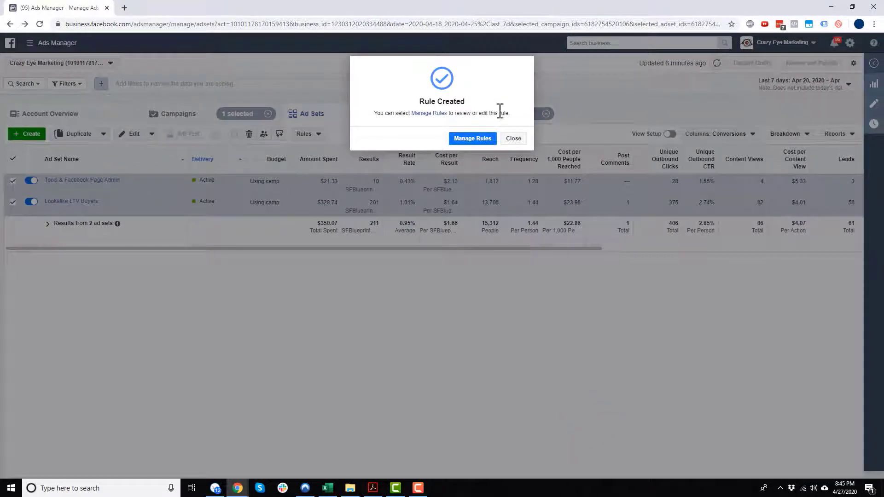
pyautogui.click(513, 138)
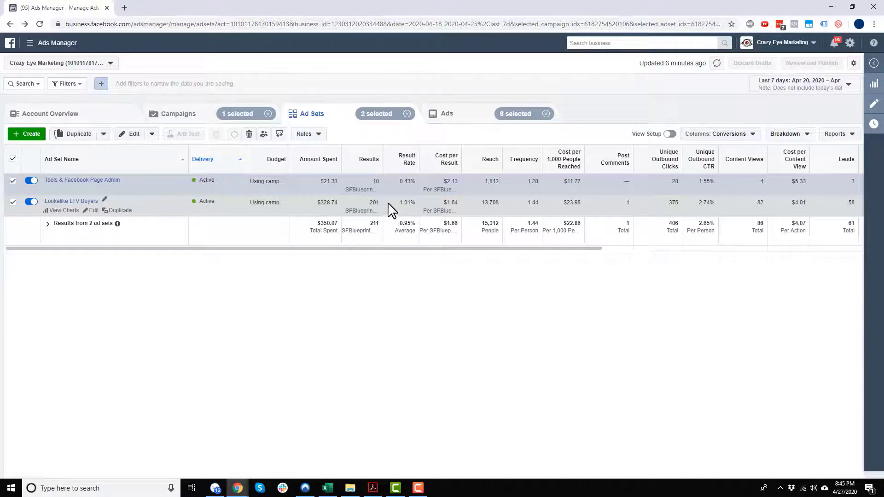
pyautogui.click(439, 181)
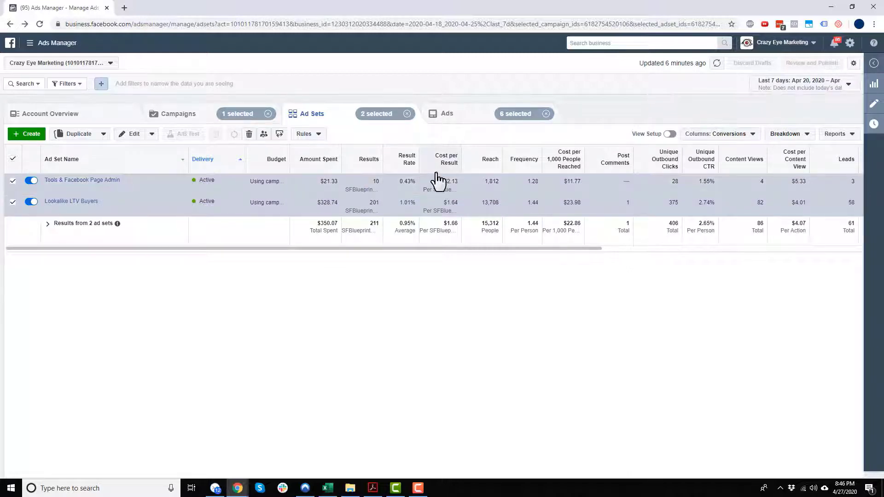
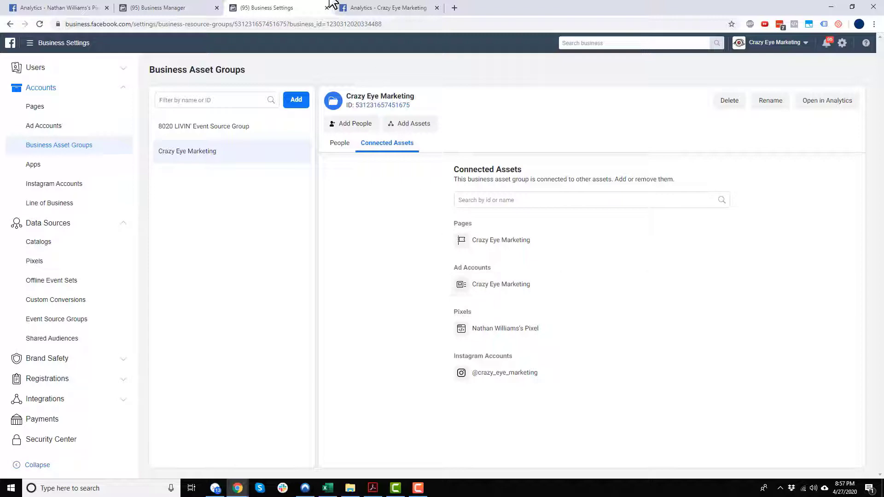
# Switch to Facebook Analytics for the Crazy Eye Marketing group and check its date range presets and filter options
pyautogui.click(395, 13)
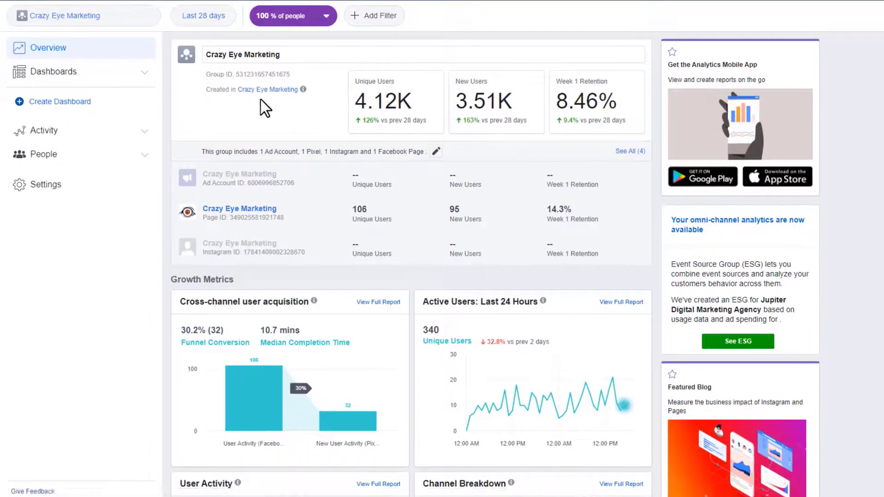
pyautogui.moveTo(303, 89)
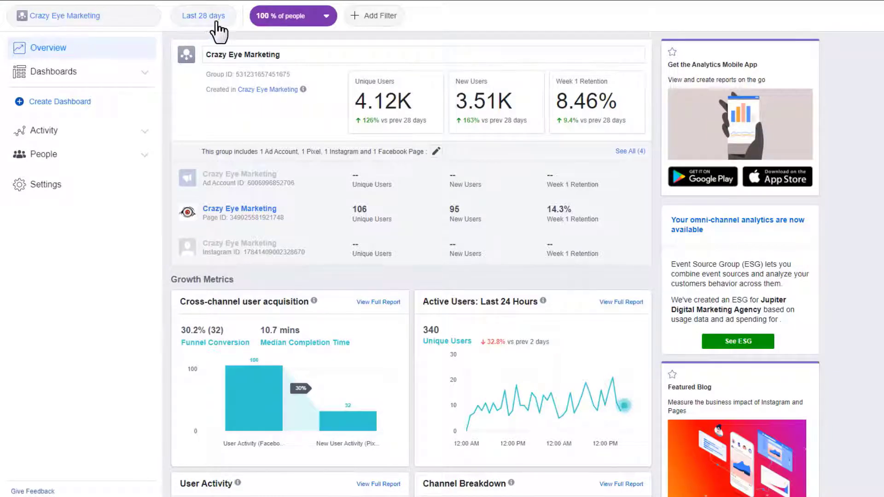
pyautogui.click(225, 19)
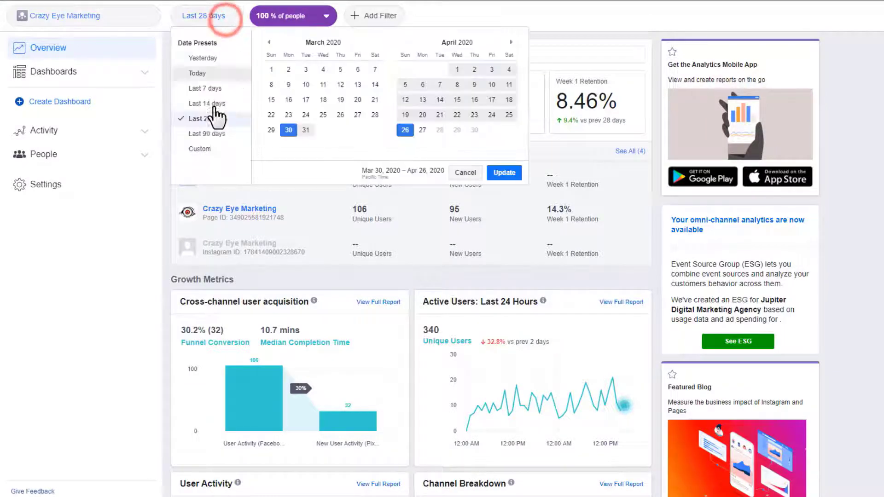
pyautogui.click(486, 17)
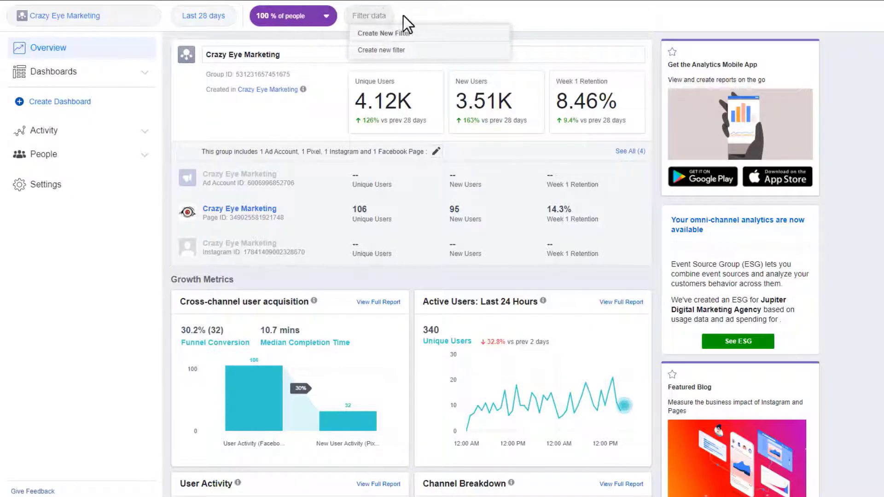
pyautogui.click(453, 14)
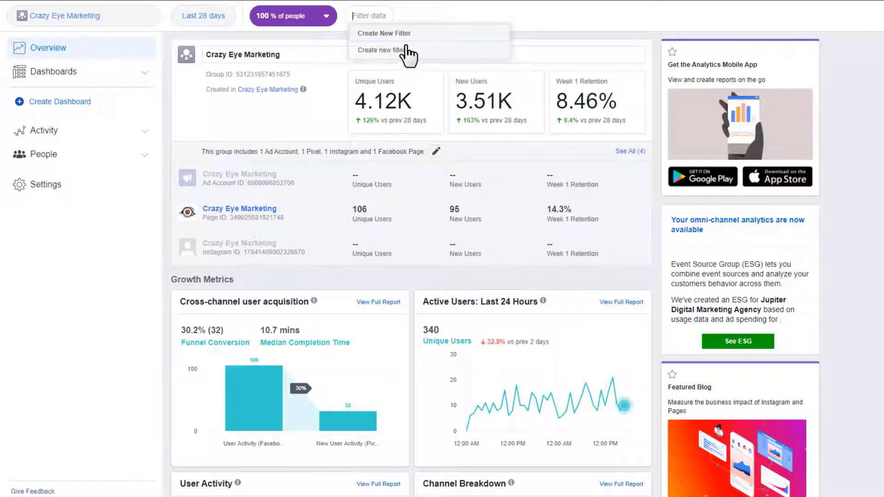
pyautogui.click(547, 18)
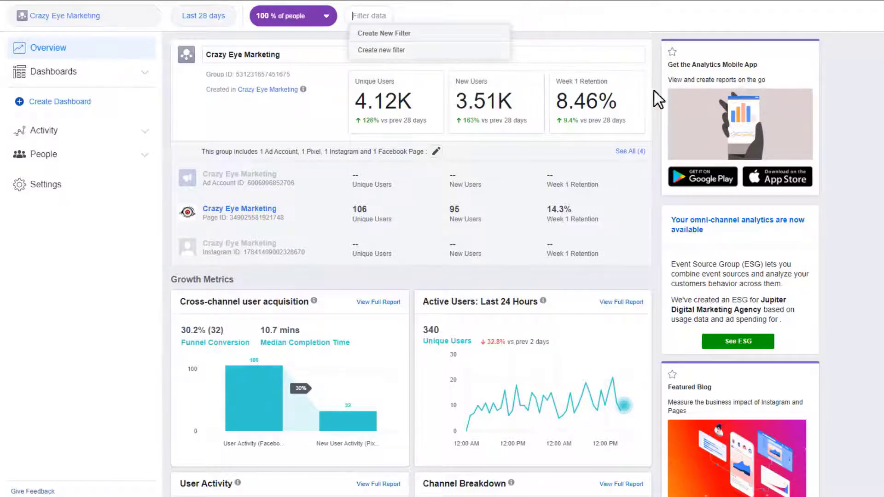
pyautogui.click(867, 97)
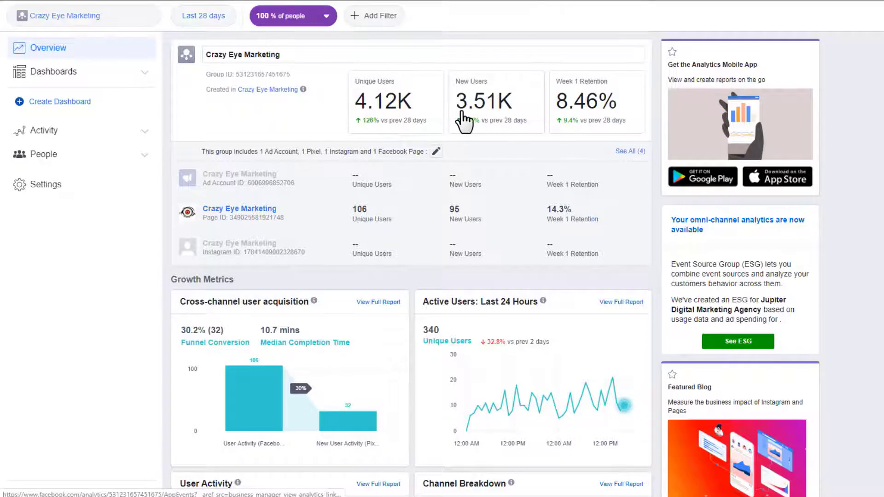
# Examine the growth and engagement metrics on the analytics overview, including active users, channel breakdown, the post reaction funnel and user retention
pyautogui.scroll(-1, 466, 118)
pyautogui.scroll(1, 465, 107)
pyautogui.scroll(-2, 438, 150)
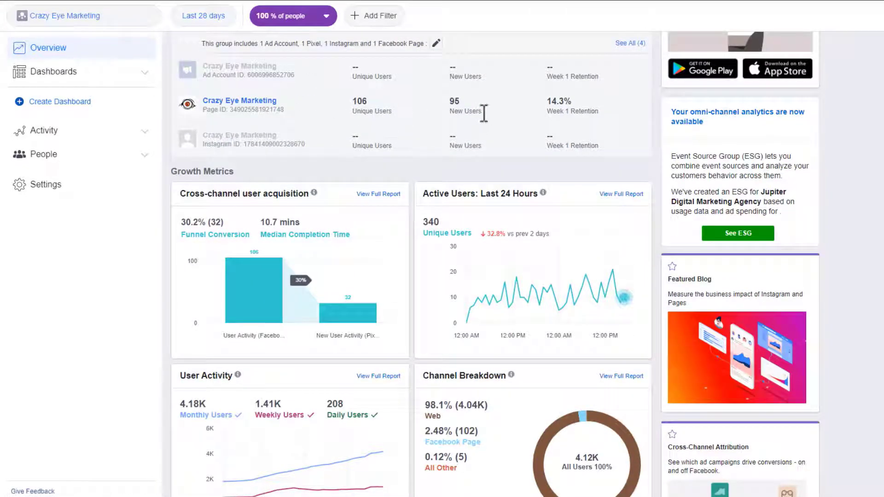
pyautogui.moveTo(264, 19)
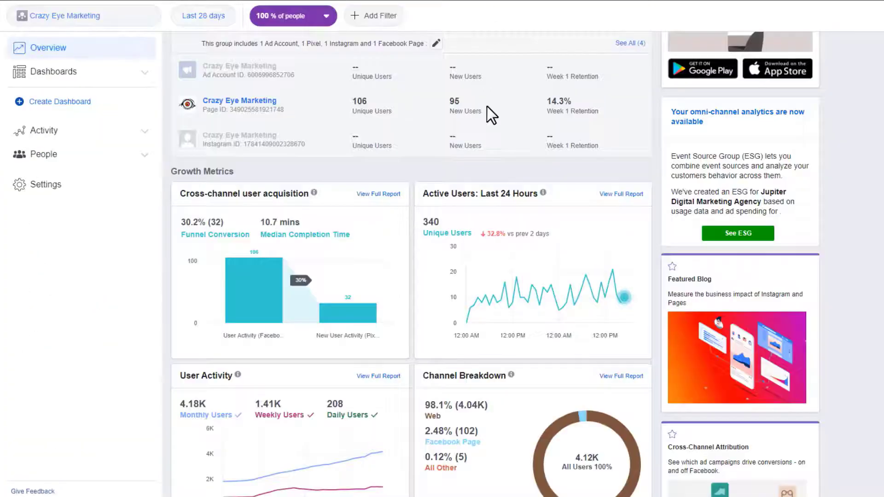
pyautogui.scroll(-2, 300, 197)
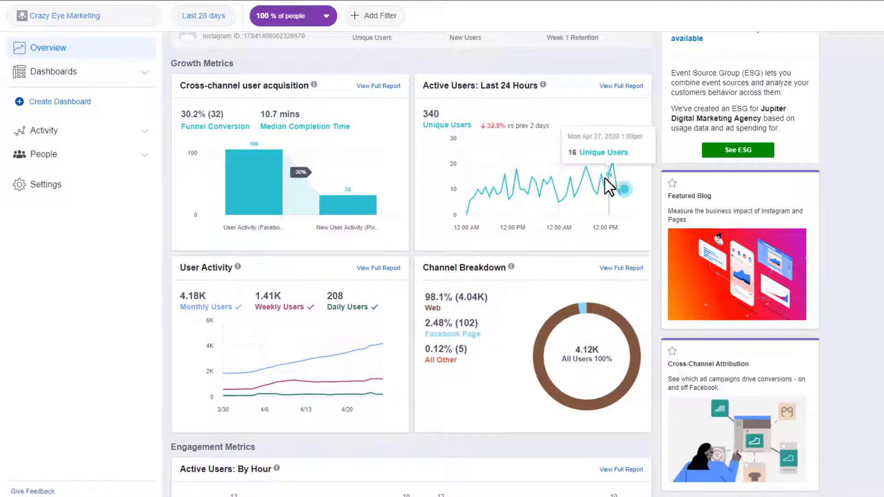
pyautogui.scroll(-3, 606, 179)
pyautogui.scroll(-3, 587, 220)
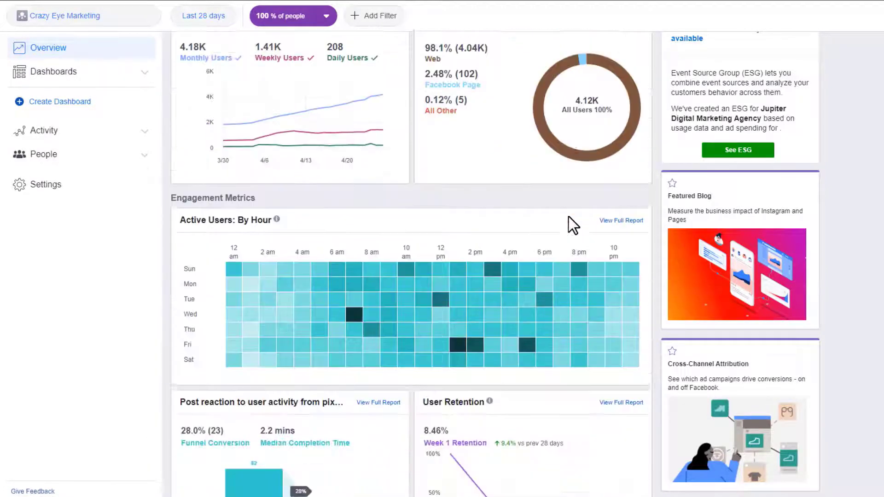
pyautogui.moveTo(551, 219)
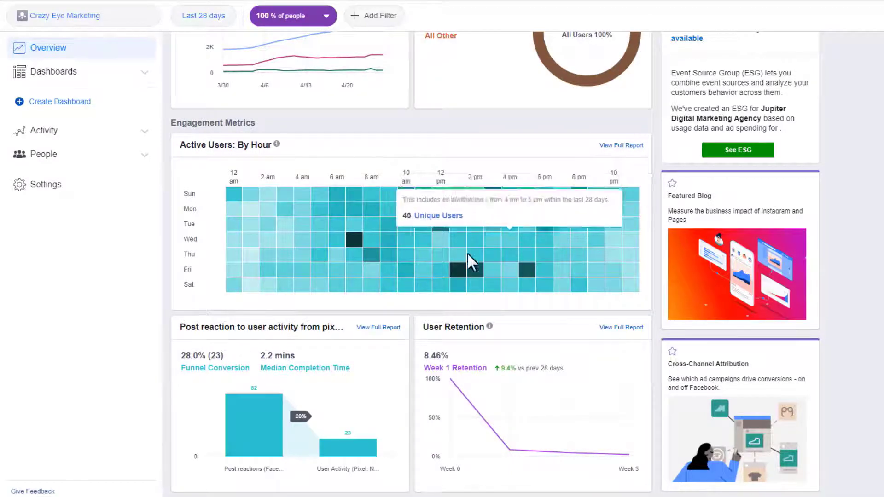
pyautogui.scroll(-3, 418, 249)
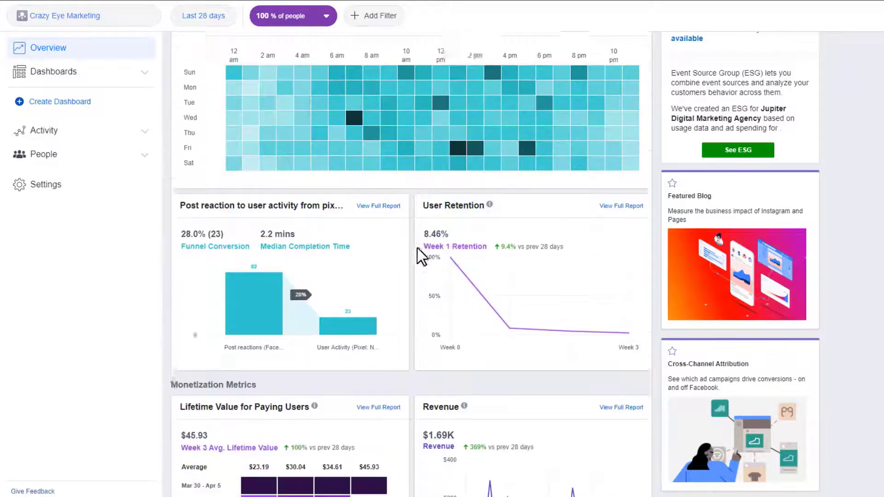
pyautogui.moveTo(329, 250)
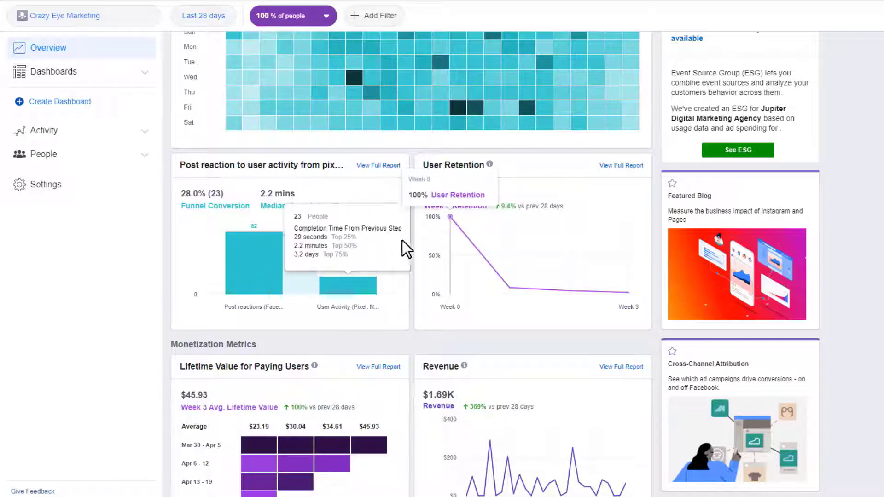
pyautogui.moveTo(511, 242)
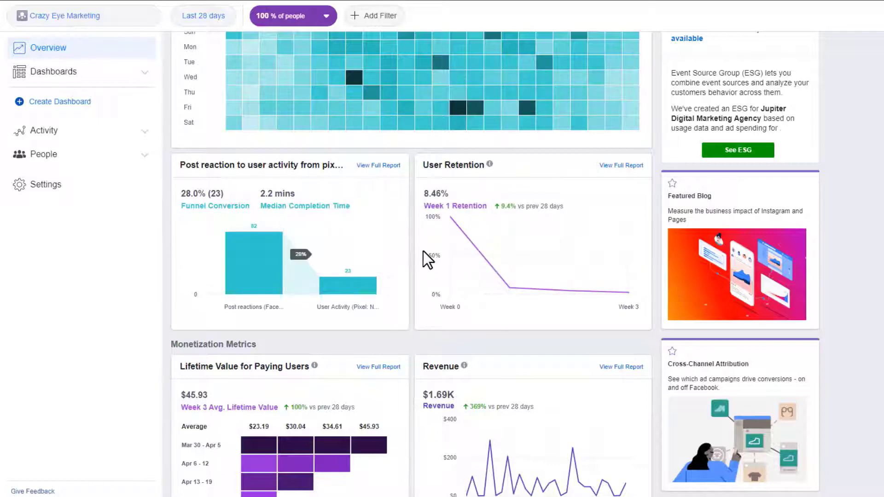
# Examine the overview's monetization and people metrics, covering lifetime value, revenue, purchases, gender, age and location
pyautogui.scroll(-5, 407, 246)
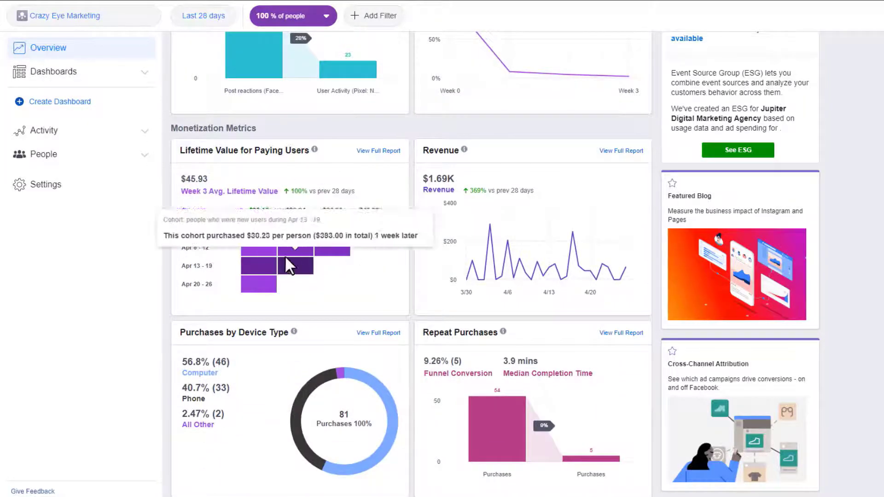
pyautogui.scroll(-1, 452, 244)
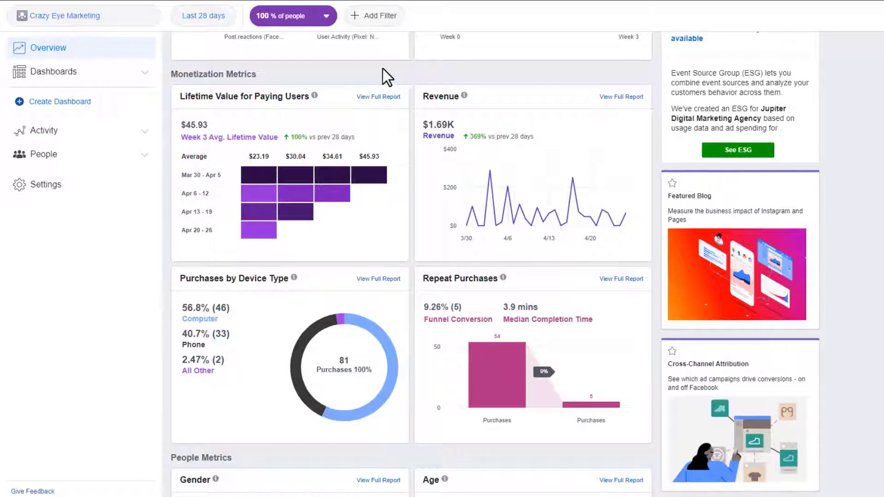
pyautogui.moveTo(273, 164)
pyautogui.scroll(-2, 313, 226)
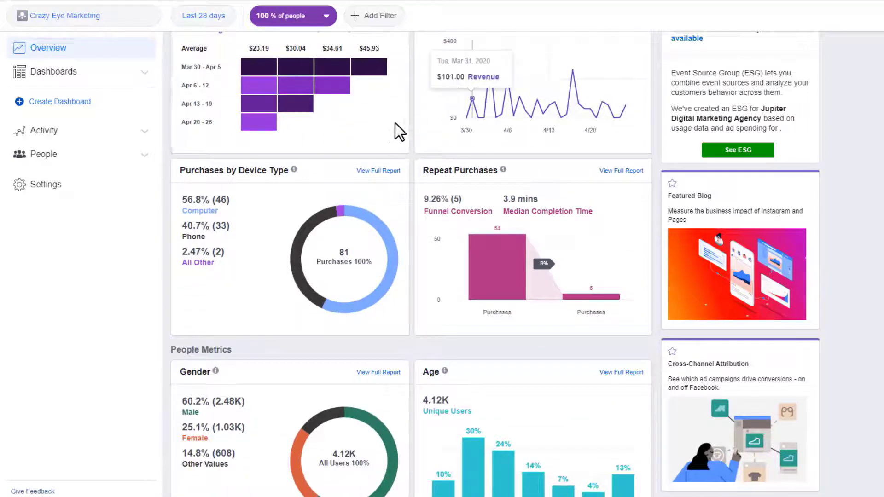
pyautogui.scroll(-1, 373, 203)
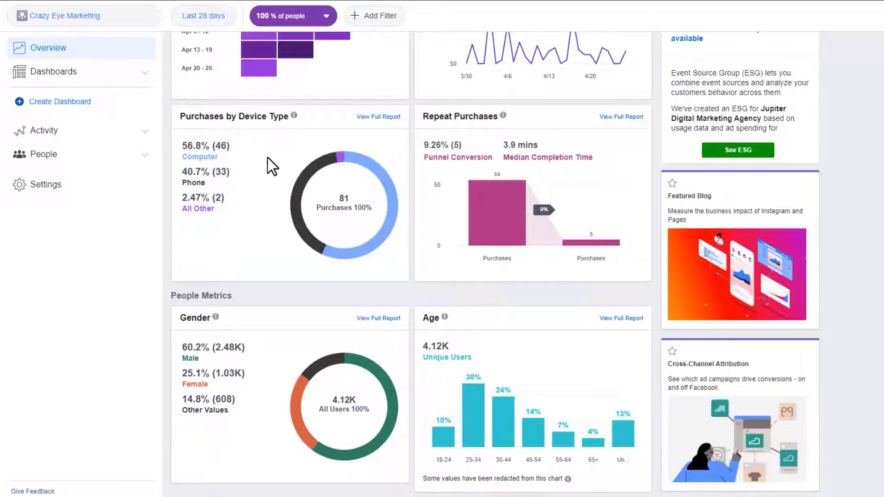
pyautogui.scroll(-4, 459, 120)
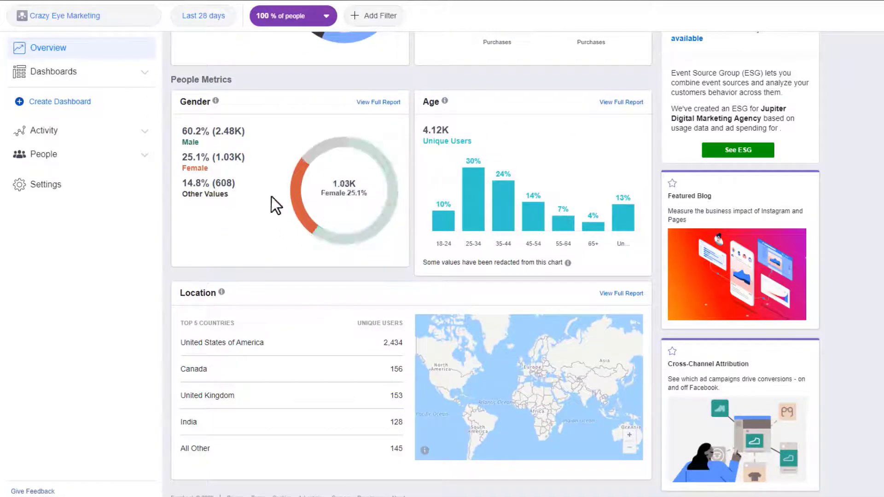
pyautogui.scroll(-1, 552, 230)
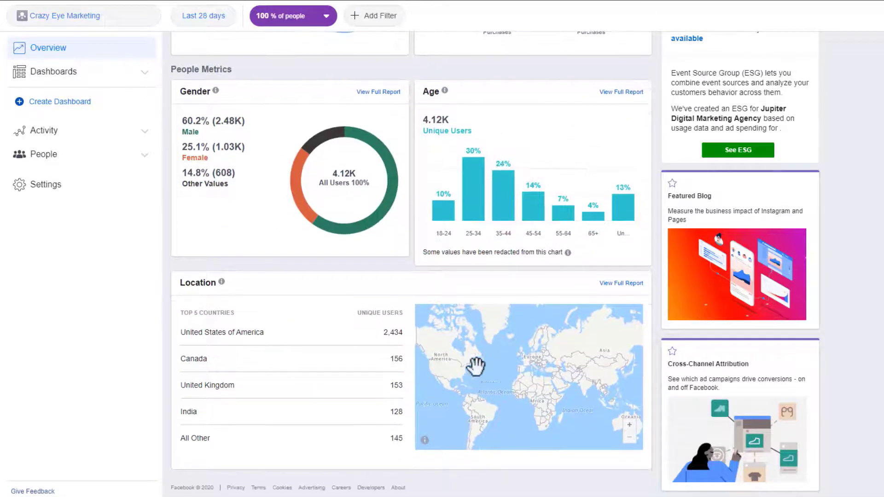
# Review the Revenue and People Reached activity reports
pyautogui.click(97, 130)
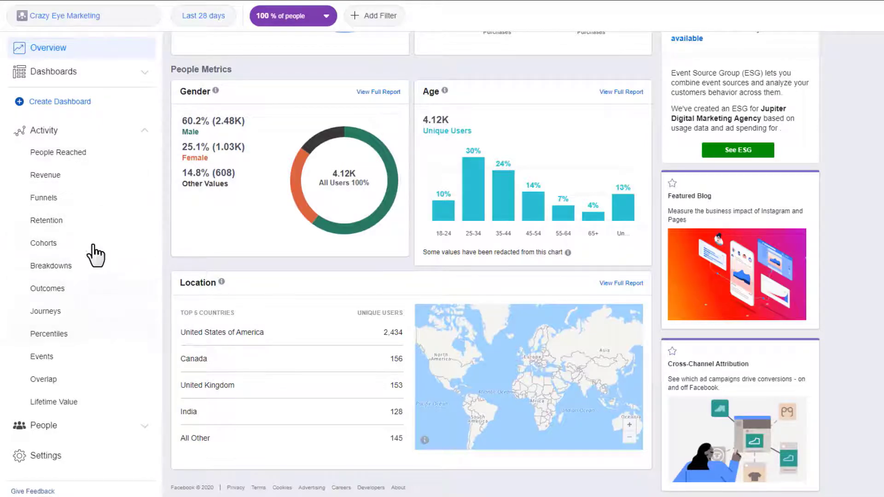
pyautogui.click(74, 177)
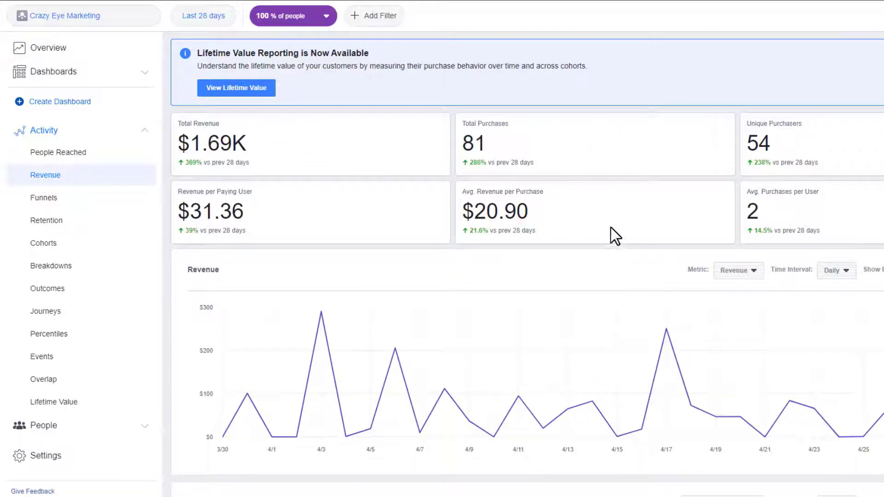
pyautogui.scroll(-1, 603, 233)
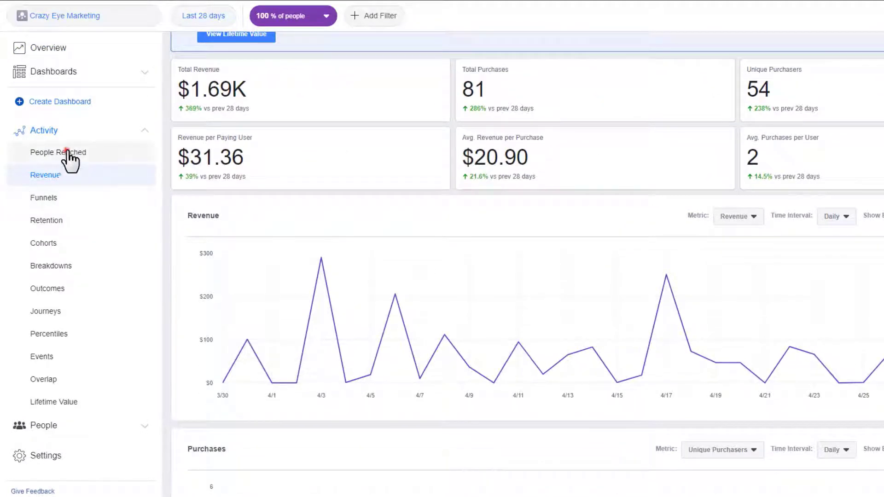
pyautogui.click(69, 153)
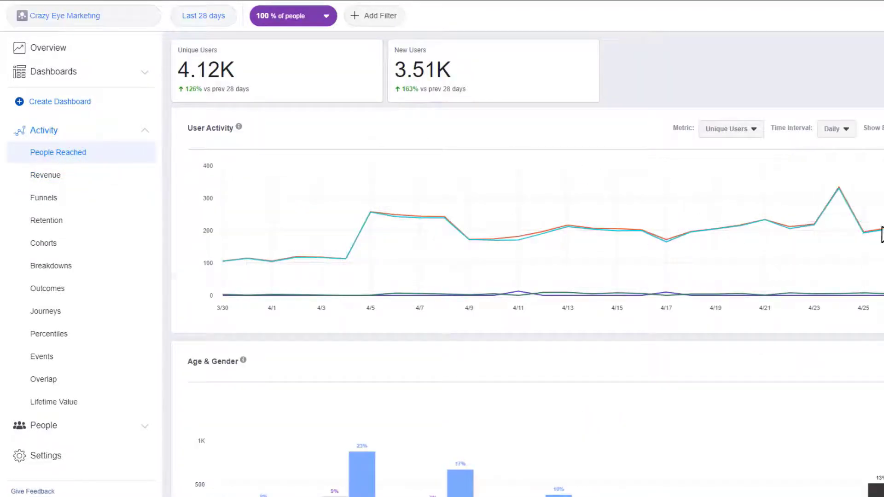
pyautogui.scroll(-2, 719, 233)
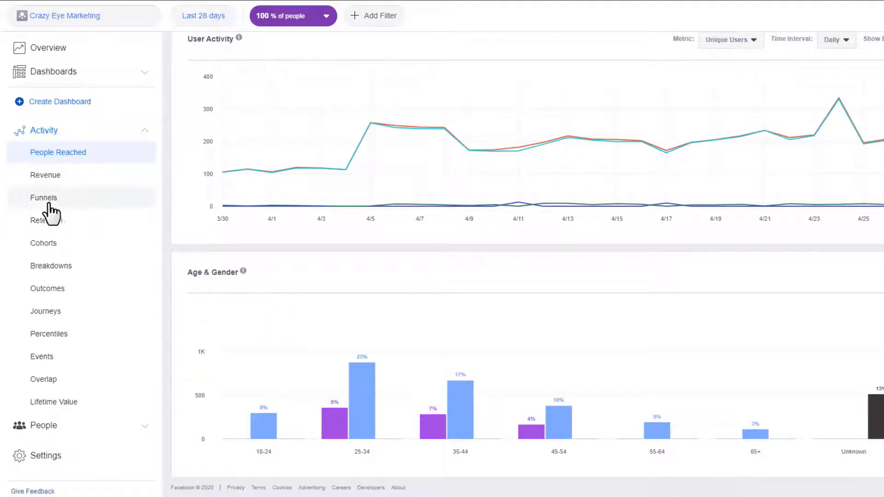
pyautogui.scroll(2, 139, 241)
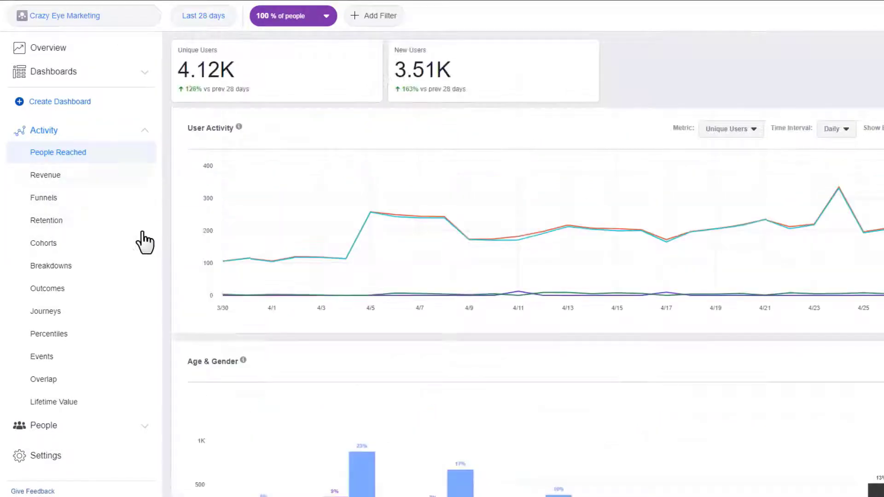
# Open the "Page Views by UTM Campaign Source, Medium, Name" breakdown and look through its traffic sources
pyautogui.click(48, 273)
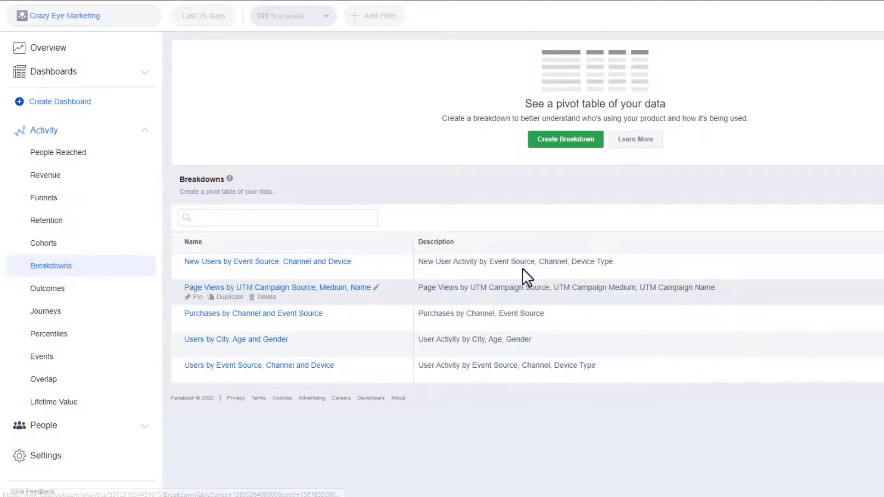
pyautogui.click(307, 288)
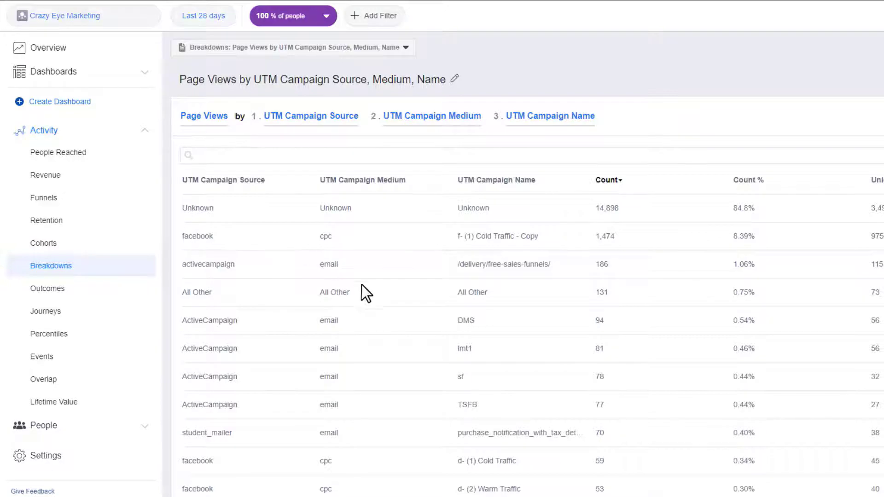
pyautogui.scroll(-5, 405, 310)
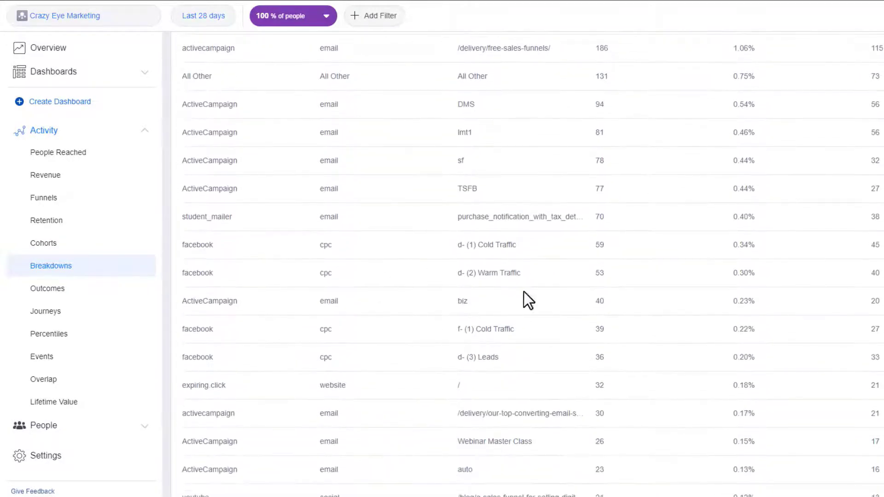
pyautogui.scroll(5, 555, 313)
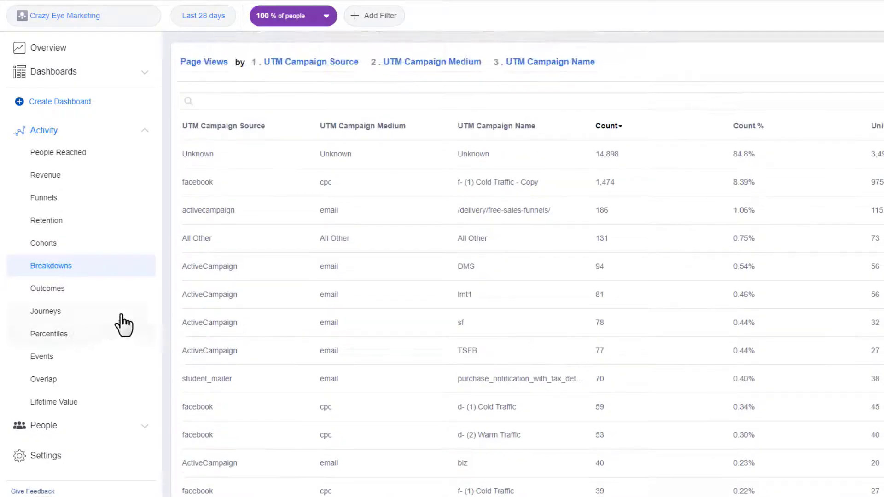
# Look through the list of standard and custom events recorded for the group
pyautogui.click(42, 358)
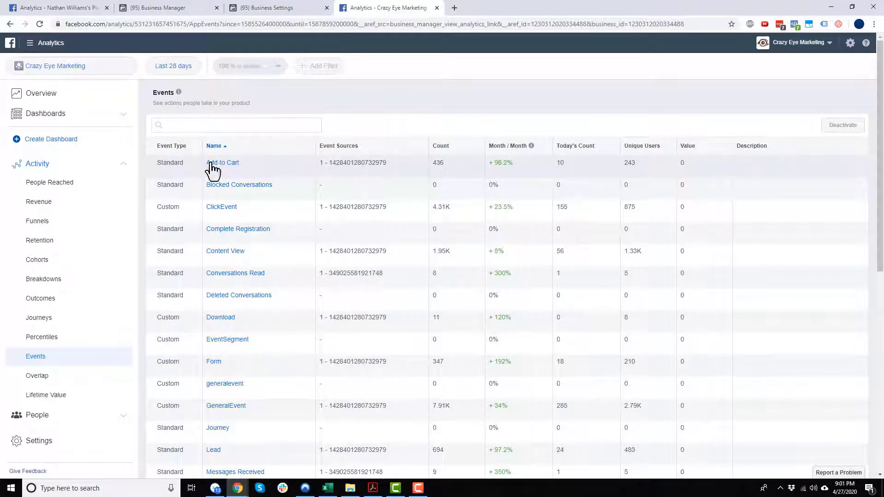
pyautogui.scroll(-9, 341, 198)
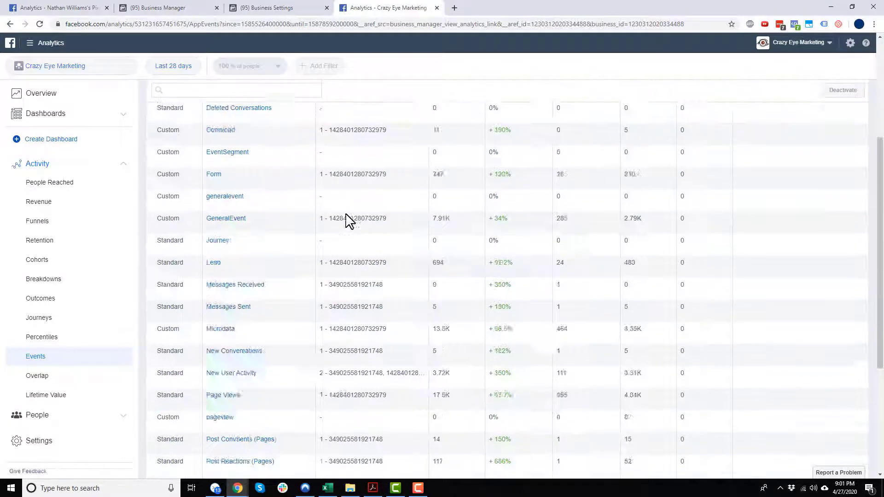
pyautogui.scroll(9, 482, 385)
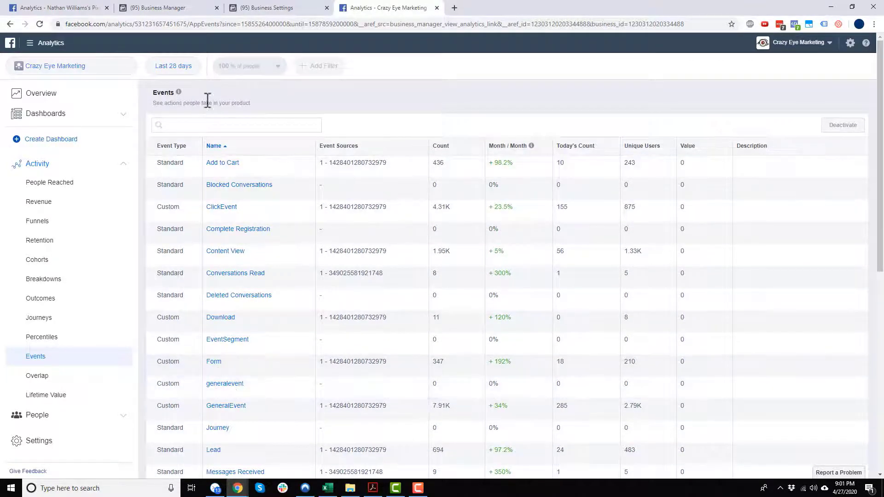
# Create a new funnel with the custom event SFBlueprintDownload as its first event
pyautogui.click(65, 228)
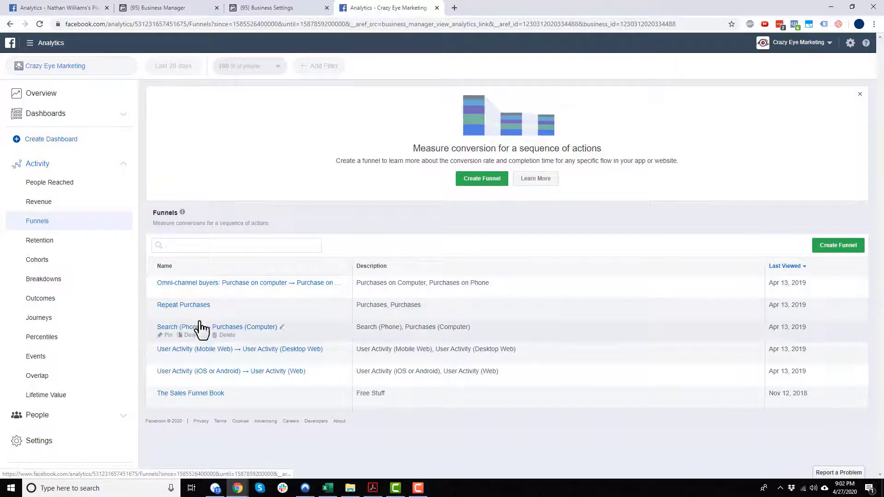
pyautogui.click(486, 182)
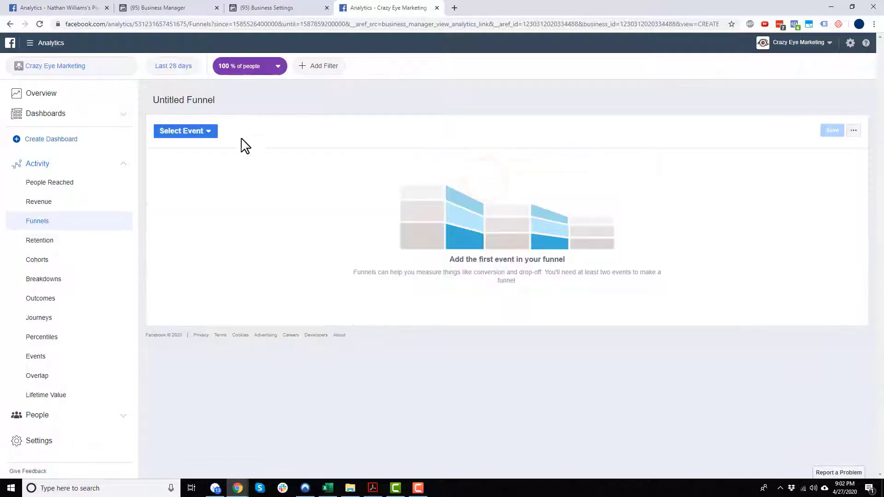
pyautogui.click(208, 132)
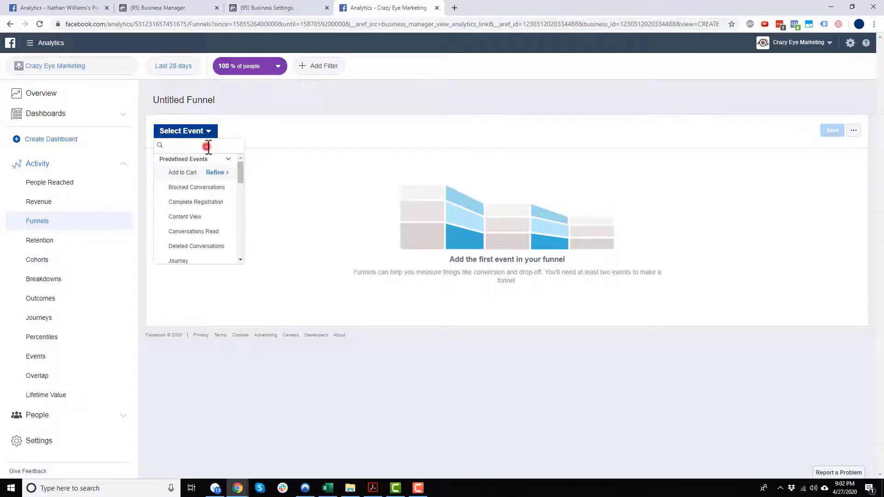
pyautogui.click(208, 147)
pyautogui.write('sf')
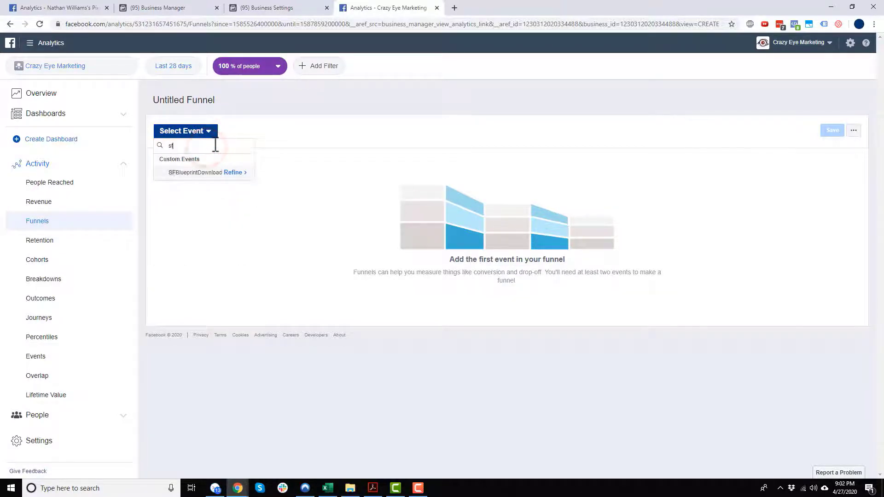
pyautogui.click(219, 173)
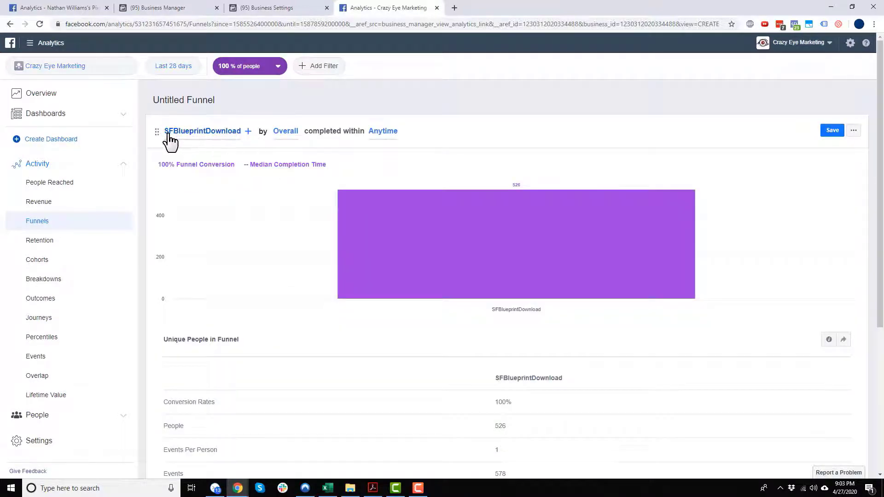
# Add Content View as the funnel's second event and check its completion time from the previous step
pyautogui.click(248, 132)
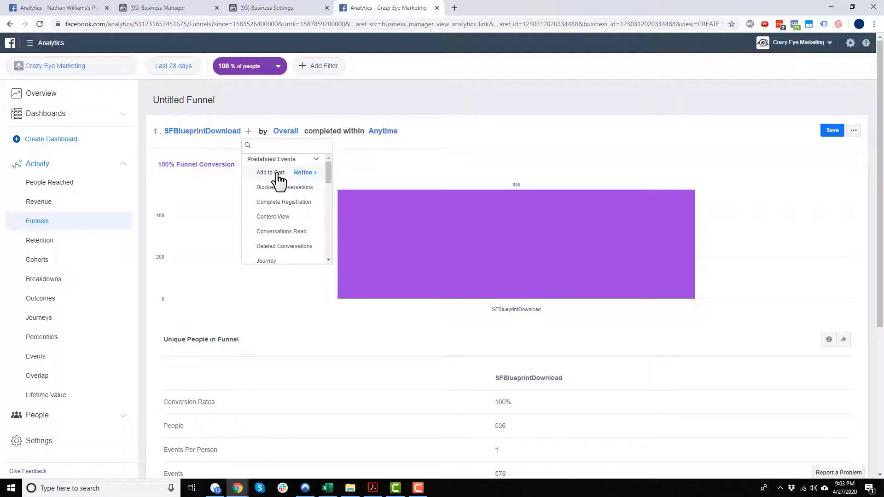
pyautogui.click(272, 217)
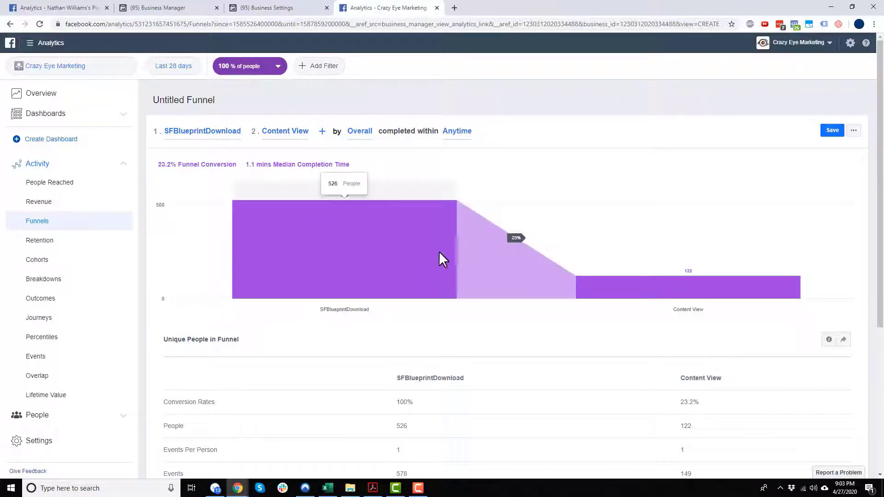
pyautogui.moveTo(654, 286)
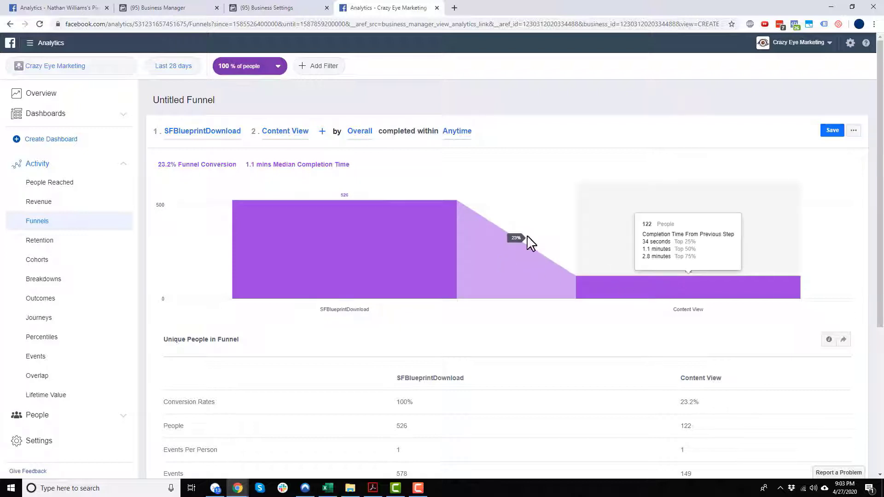
# Add Add to Cart and Purchases as the funnel's third and fourth events
pyautogui.click(322, 131)
pyautogui.click(346, 175)
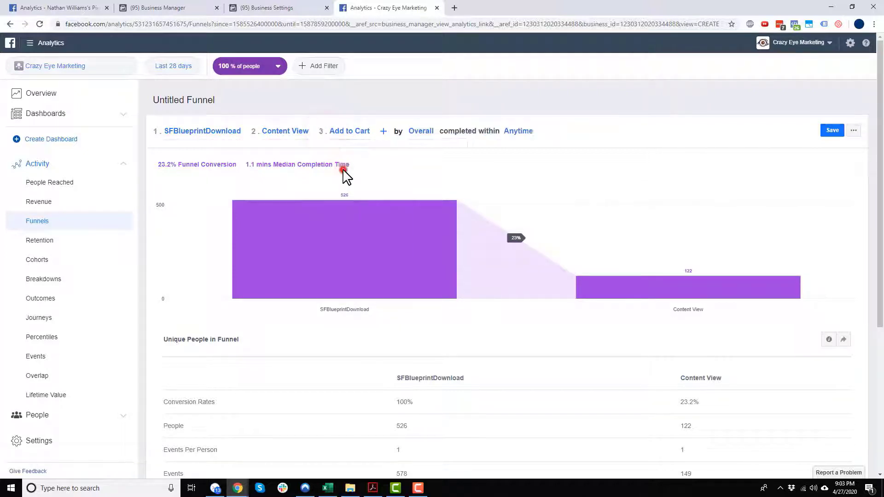
pyautogui.click(384, 132)
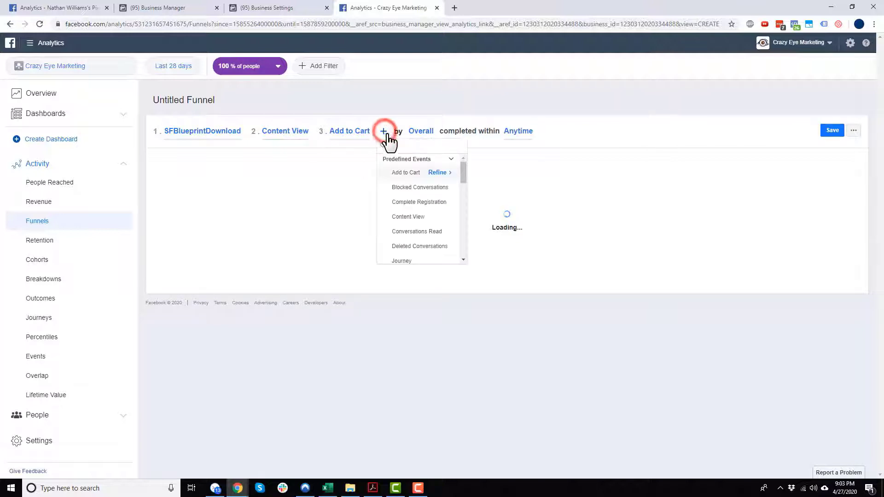
pyautogui.scroll(-1, 431, 237)
pyautogui.scroll(-5, 430, 237)
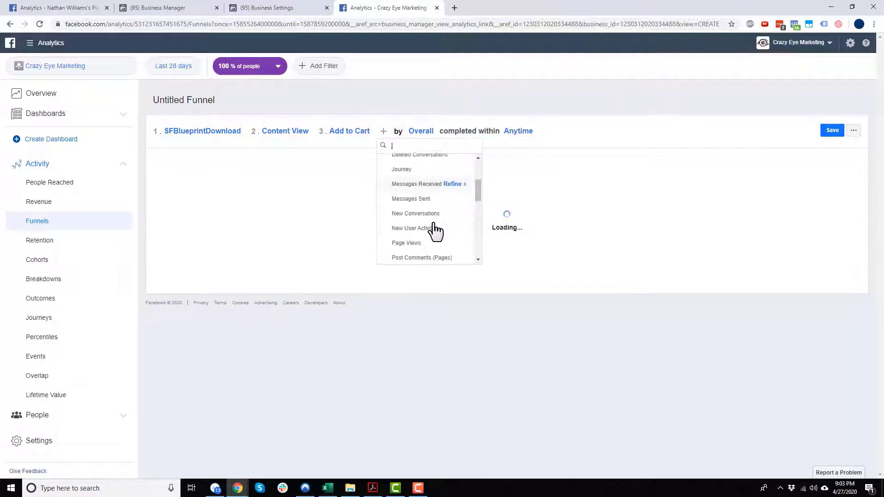
pyautogui.click(416, 211)
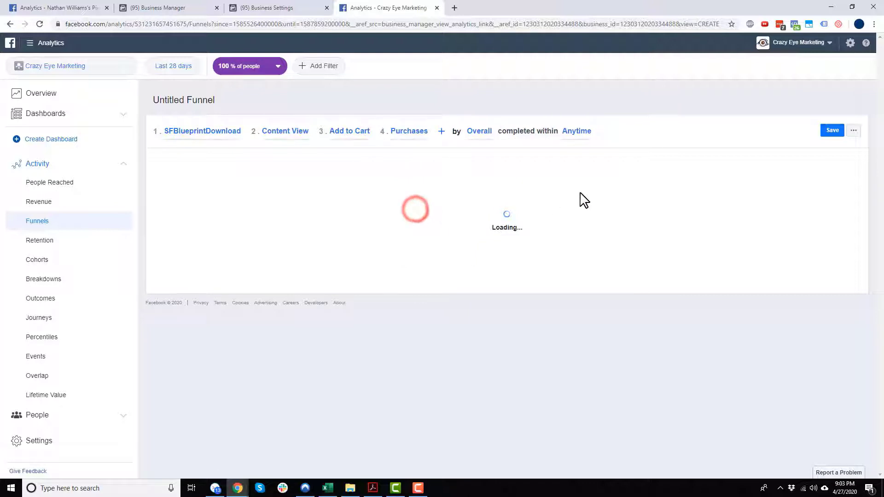
# Look through the properties available for breaking down the funnel, leaving the breakdown at Overall
pyautogui.click(486, 138)
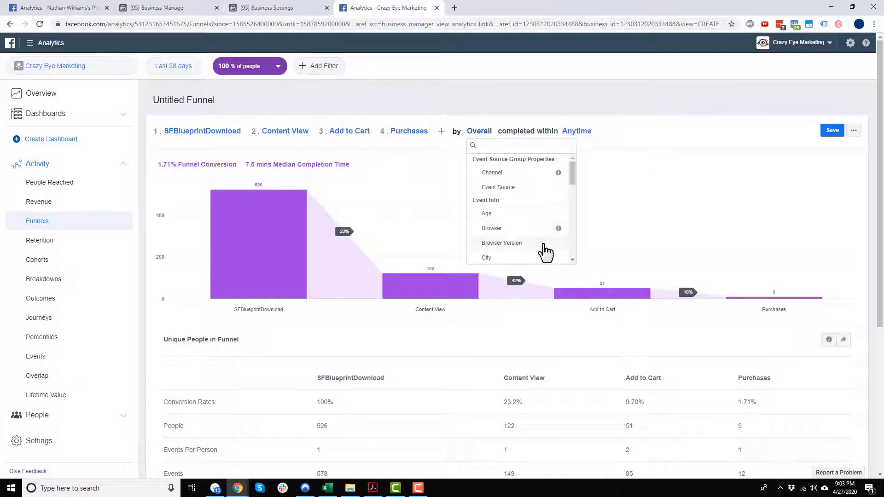
pyautogui.moveTo(575, 186)
pyautogui.mouseDown()
pyautogui.moveTo(575, 237)
pyautogui.moveTo(579, 168)
pyautogui.mouseUp()
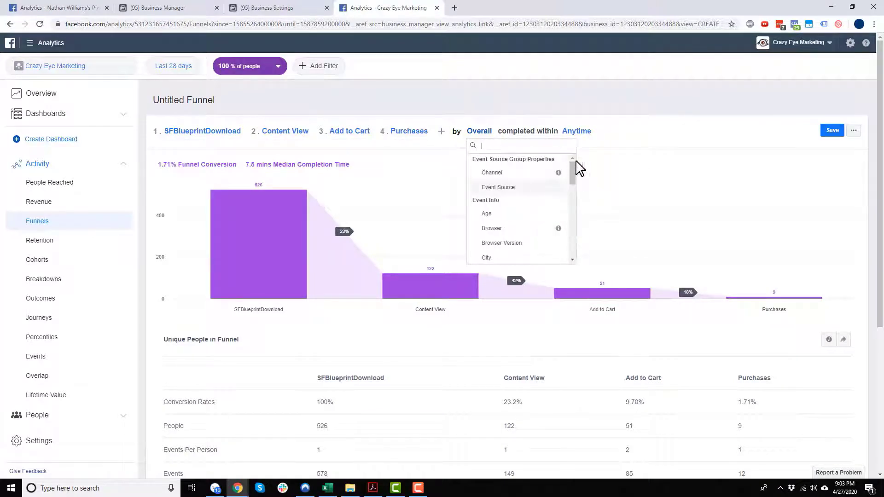
pyautogui.click(668, 139)
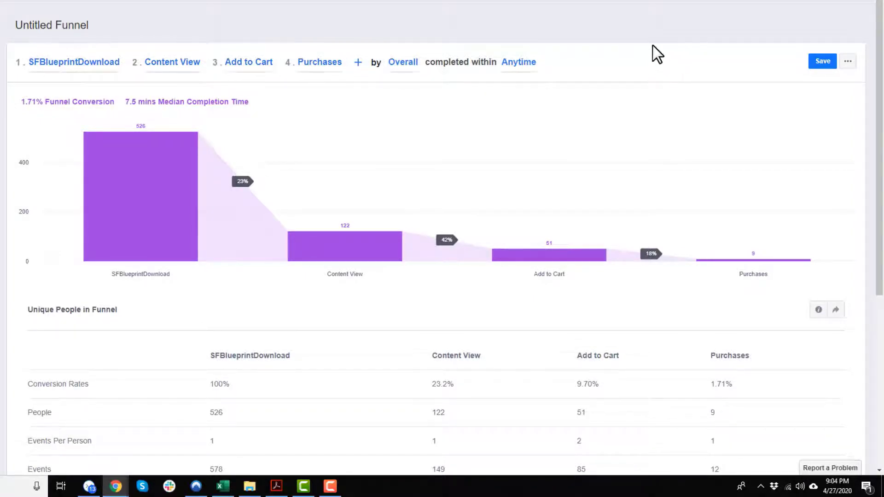
# Review each funnel stage's conversion and completion times in the chart and in the Unique People and Completion Time tables
pyautogui.moveTo(93, 192)
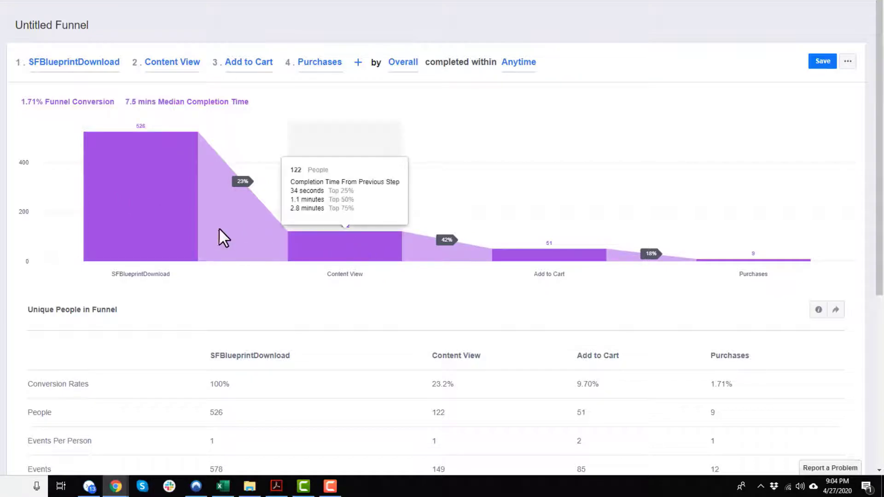
pyautogui.moveTo(346, 236)
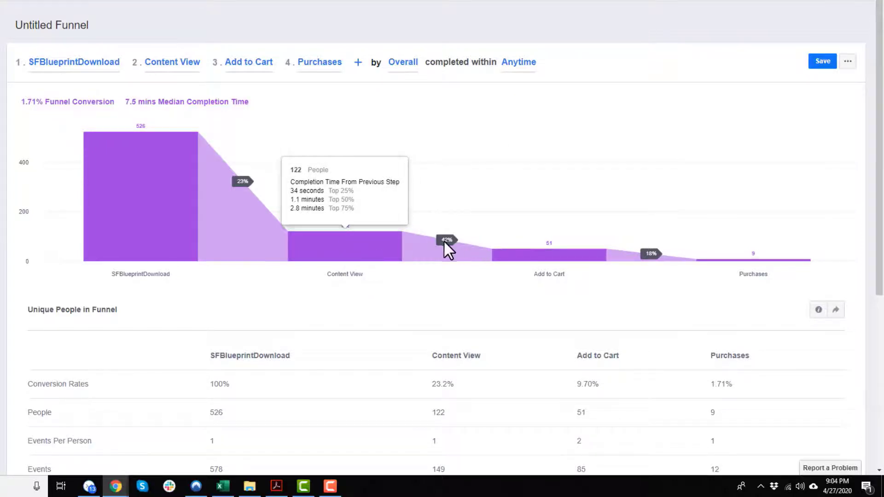
pyautogui.moveTo(566, 262)
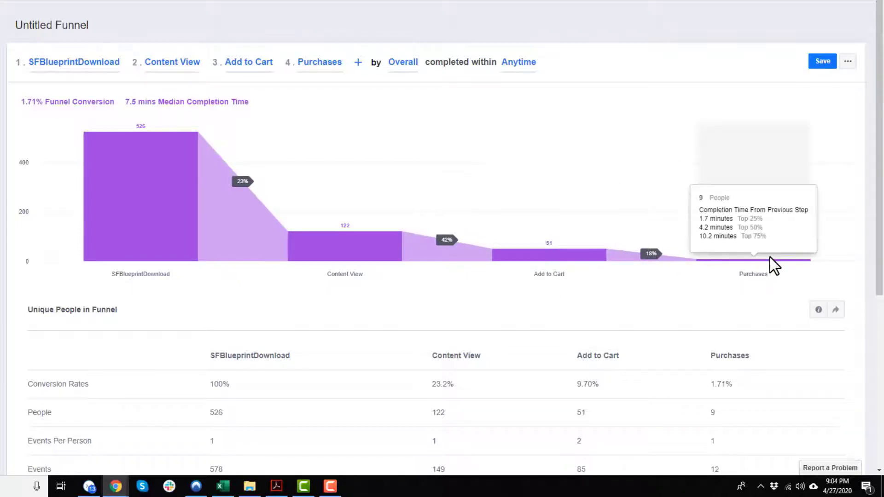
pyautogui.moveTo(722, 262)
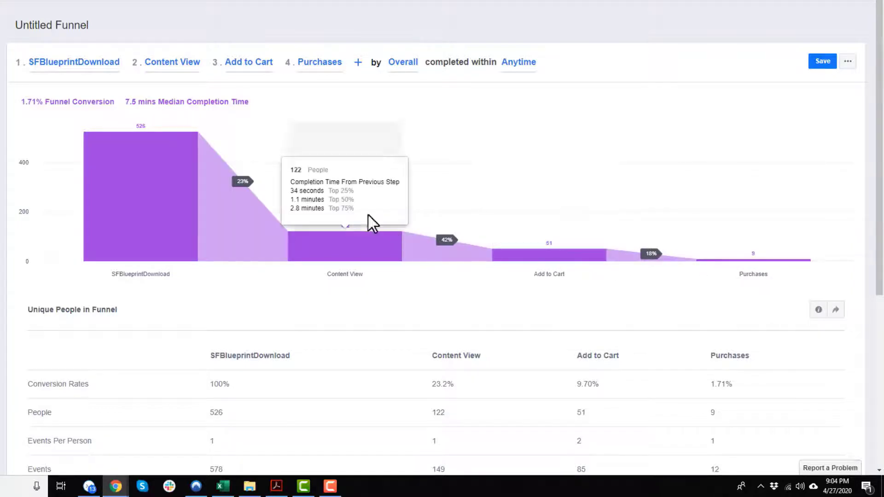
pyautogui.scroll(-3, 778, 253)
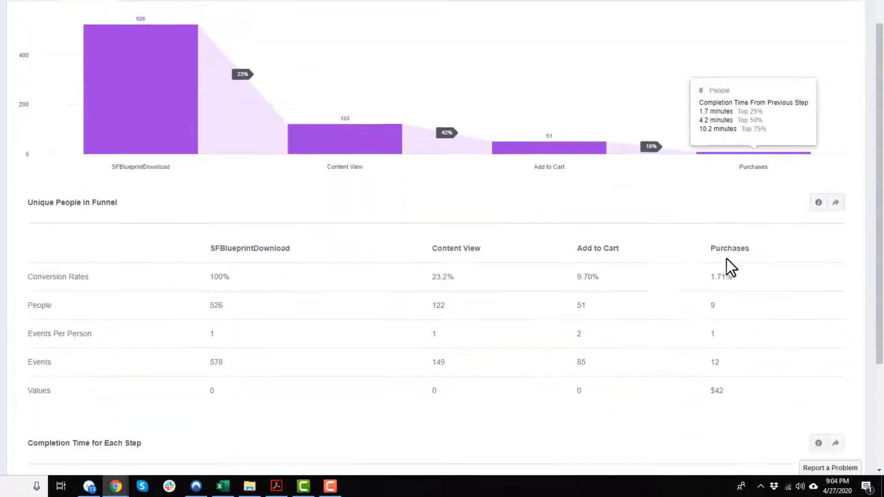
pyautogui.scroll(-1, 133, 212)
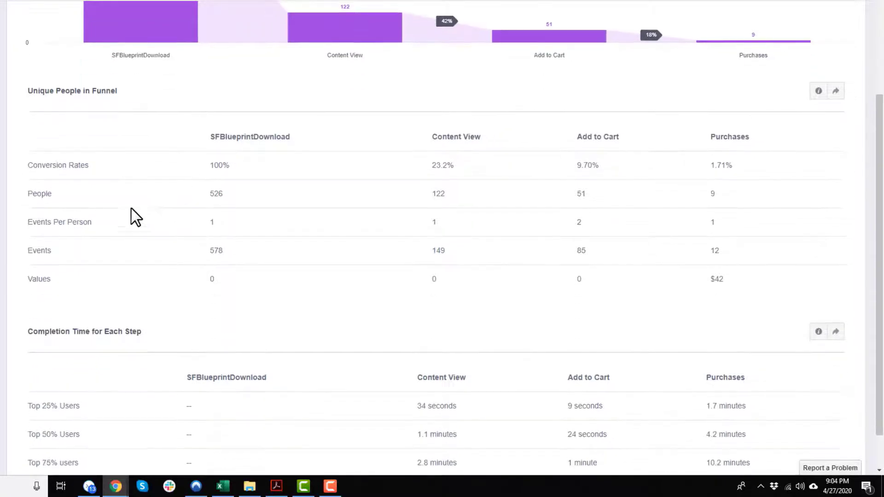
pyautogui.scroll(-1, 405, 214)
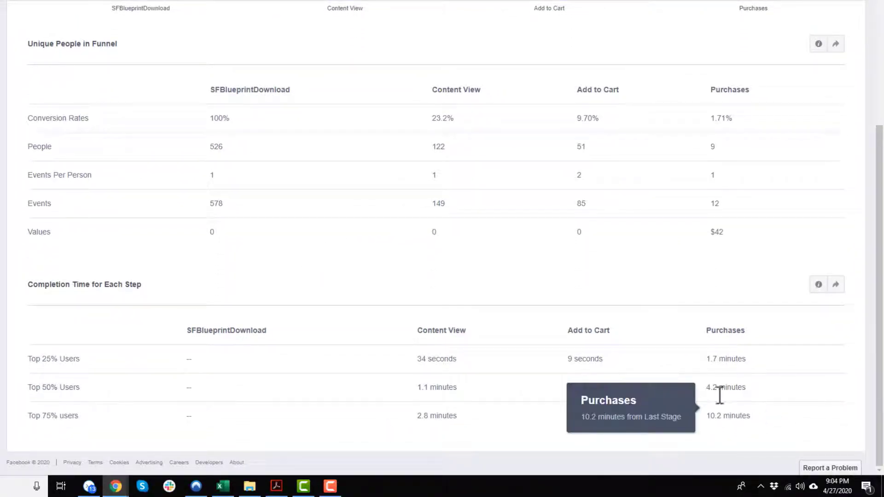
pyautogui.scroll(5, 702, 376)
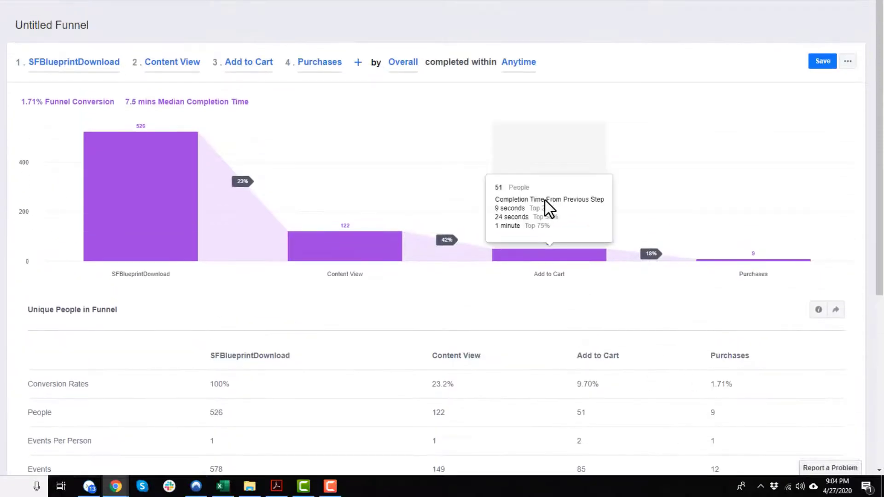
# Save the funnel under the name "SF Blueprint Funnel"
pyautogui.click(819, 65)
pyautogui.tripleClick(306, 133)
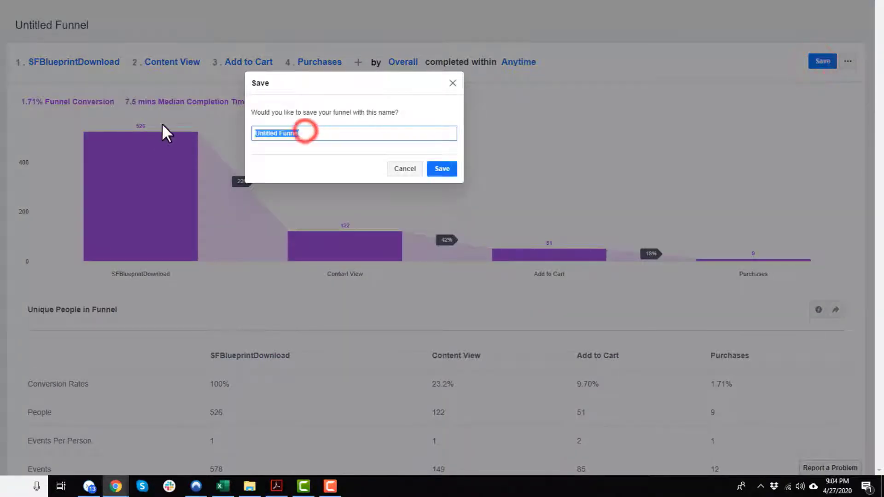
pyautogui.write('SF Blueprint Funn')
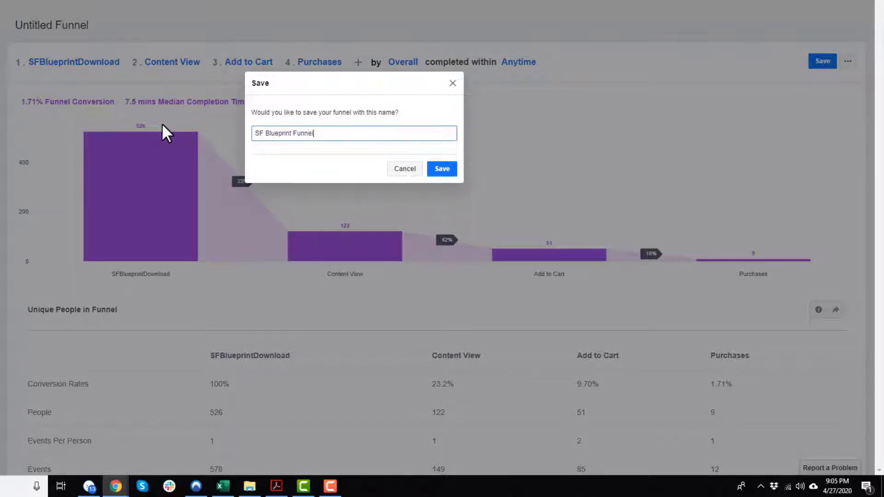
pyautogui.click(438, 168)
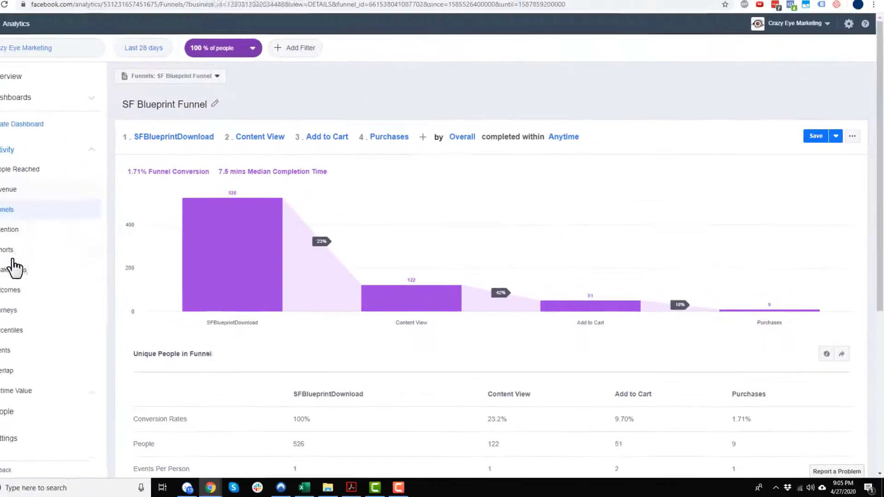
# Look over the Demographics and Technology reports for the people in the group
pyautogui.click(12, 410)
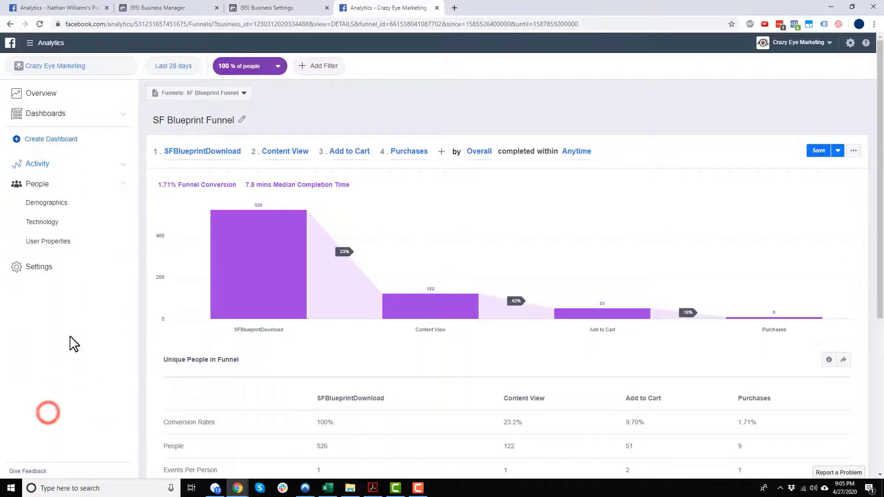
pyautogui.click(64, 205)
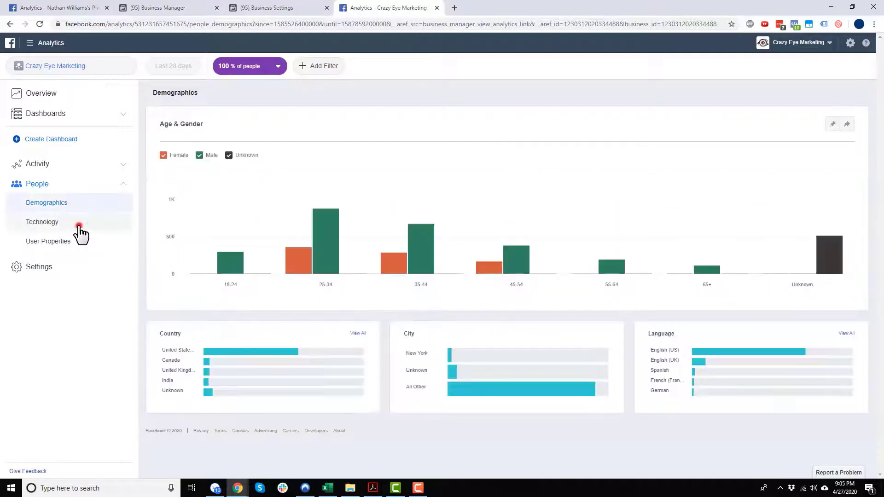
pyautogui.click(79, 227)
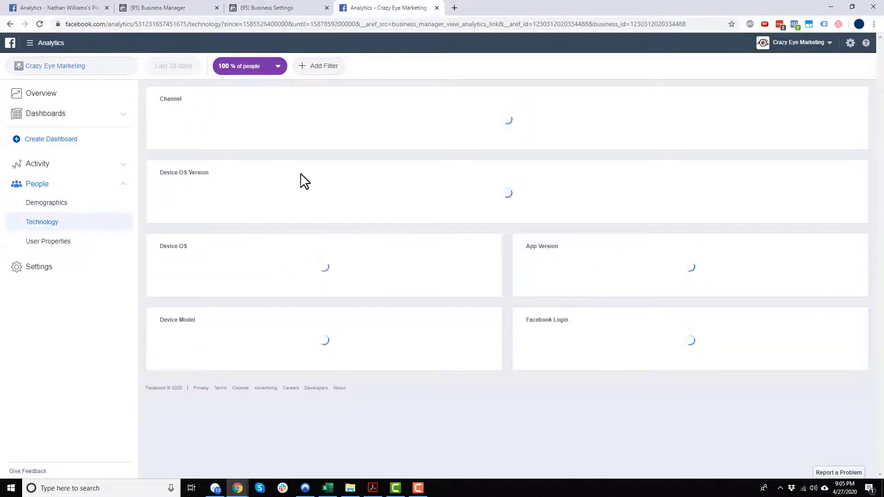
pyautogui.scroll(-5, 421, 265)
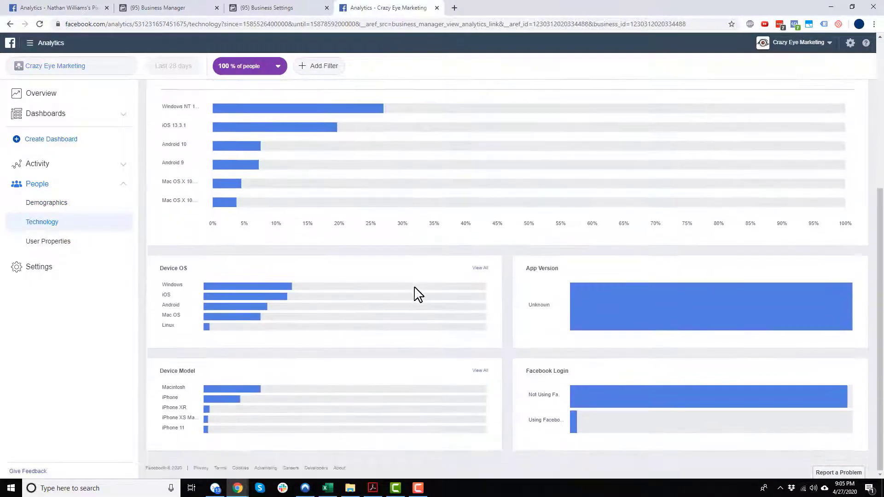
pyautogui.scroll(5, 419, 295)
# Filter the Technology report to people who performed the event SFBlueprintDownload
pyautogui.click(323, 67)
pyautogui.click(338, 94)
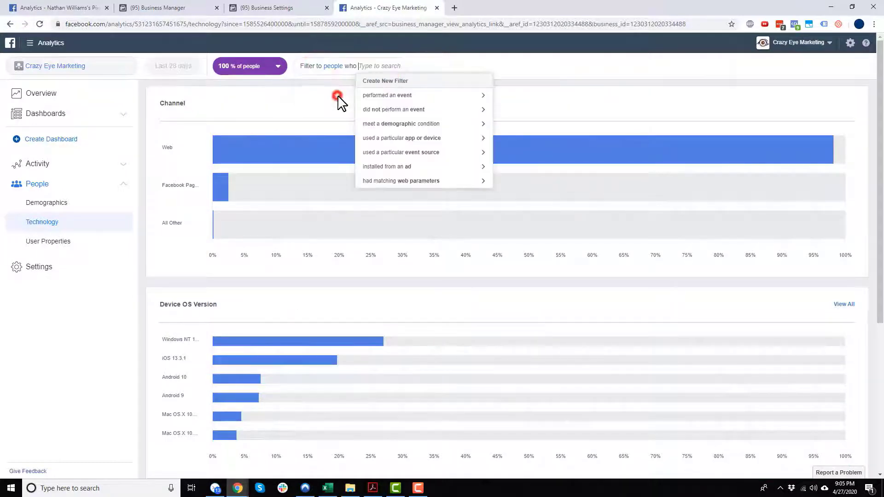
pyautogui.click(416, 96)
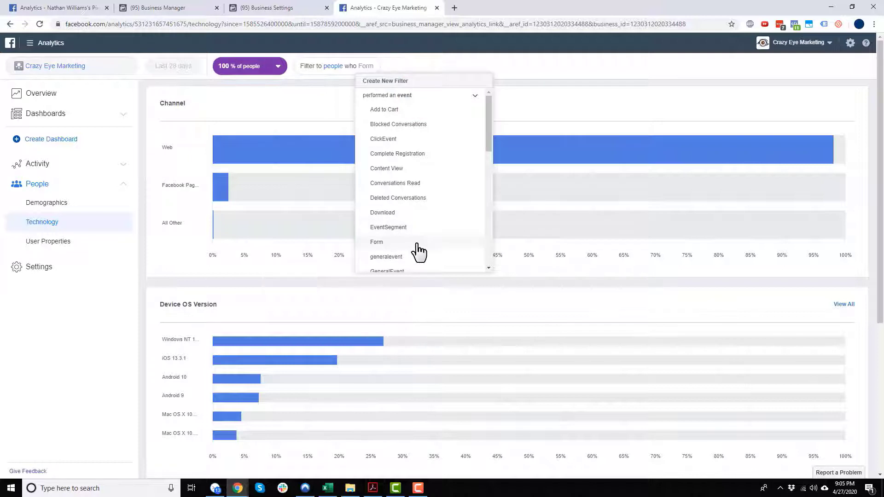
pyautogui.scroll(-2, 405, 254)
pyautogui.scroll(3, 404, 237)
pyautogui.scroll(-3, 414, 203)
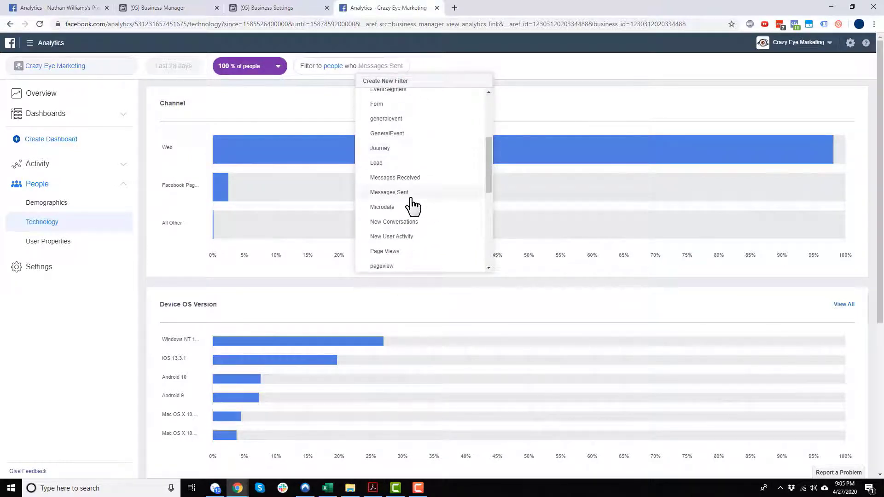
pyautogui.scroll(-5, 413, 206)
pyautogui.click(397, 125)
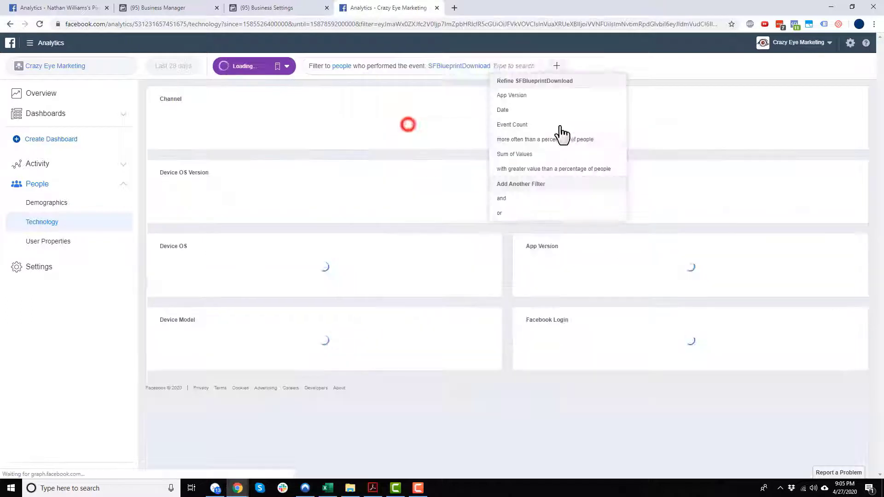
pyautogui.click(291, 162)
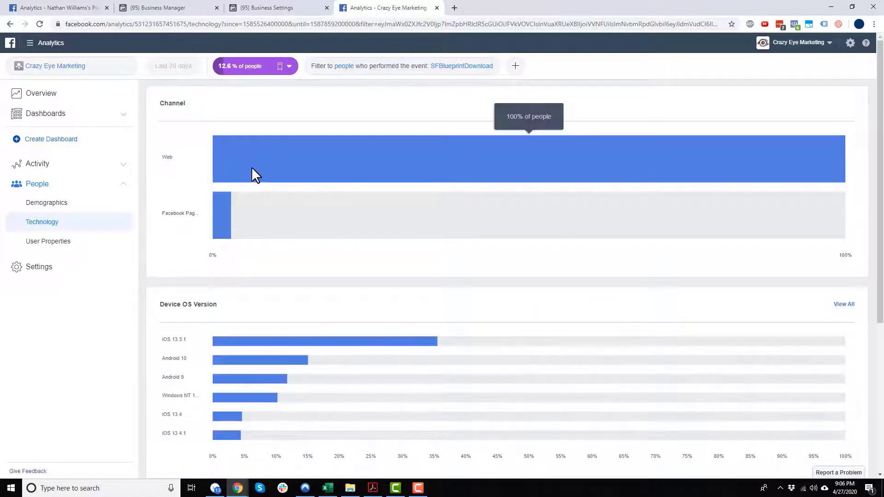
# Examine the device OS, device model and Facebook Login charts for the filtered people
pyautogui.scroll(-2, 228, 221)
pyautogui.scroll(-3, 248, 263)
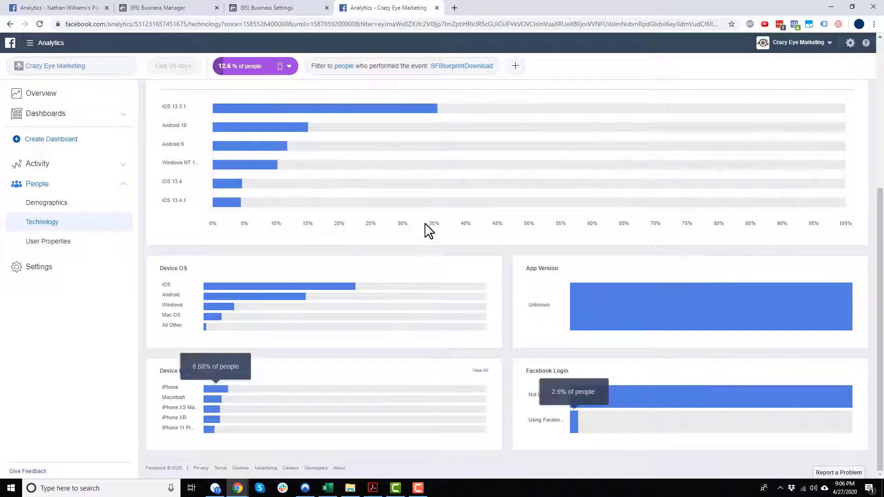
pyautogui.scroll(5, 410, 379)
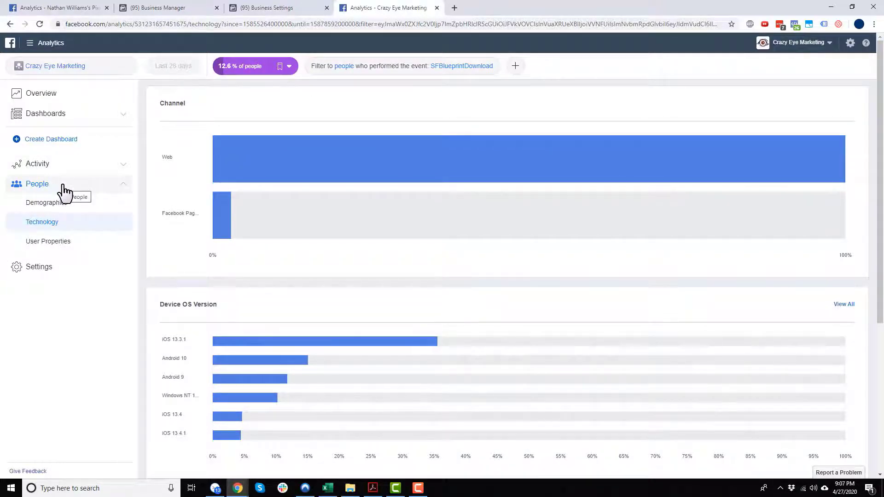
# Create a private dashboard named "Demo Dash" and start an empty Funnel chart on it
pyautogui.click(81, 115)
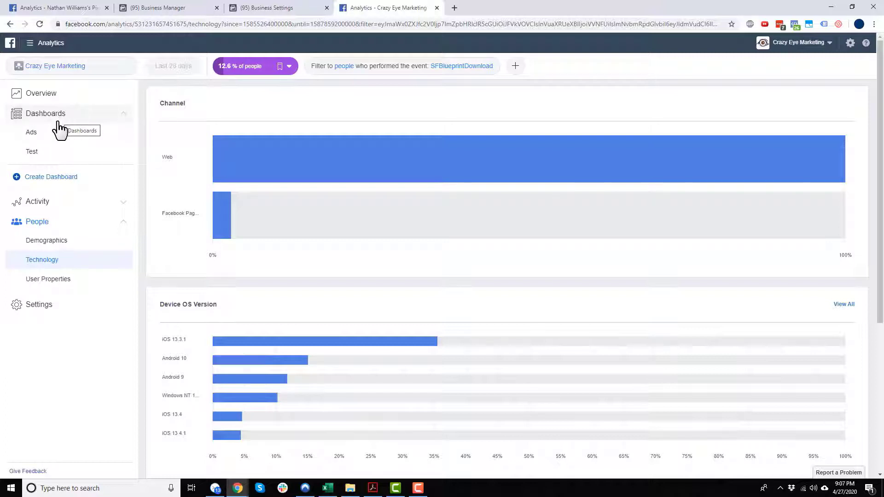
pyautogui.click(51, 177)
pyautogui.click(408, 185)
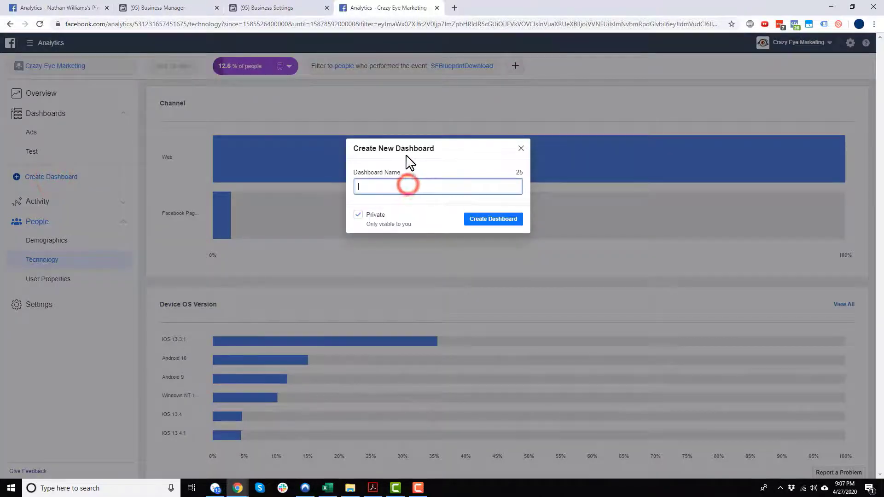
pyautogui.write('Demo Dash')
pyautogui.click(496, 220)
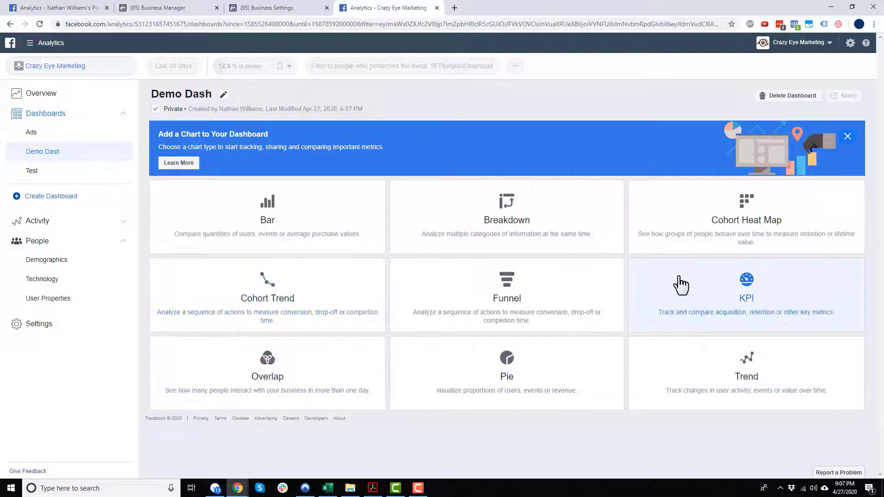
pyautogui.click(515, 300)
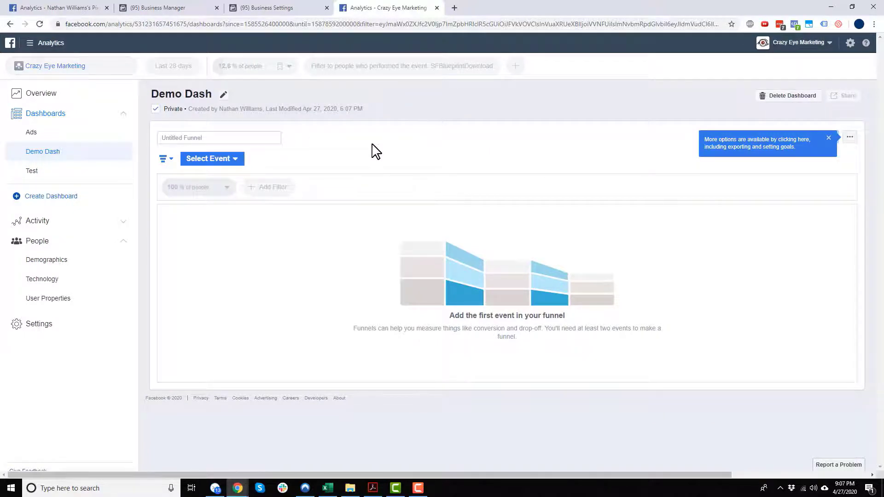
# Open the Ads dashboard and switch to Business Settings to view the Crazy Eye Marketing asset group's connected assets
pyautogui.click(85, 133)
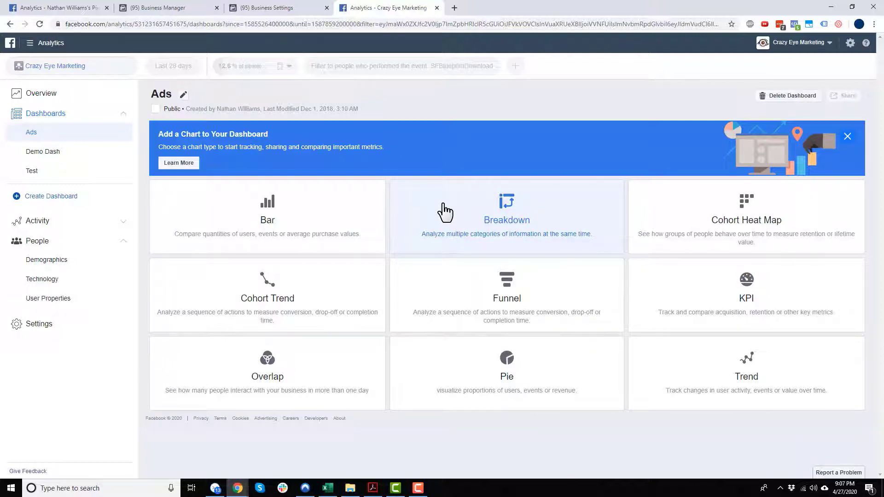
pyautogui.click(281, 8)
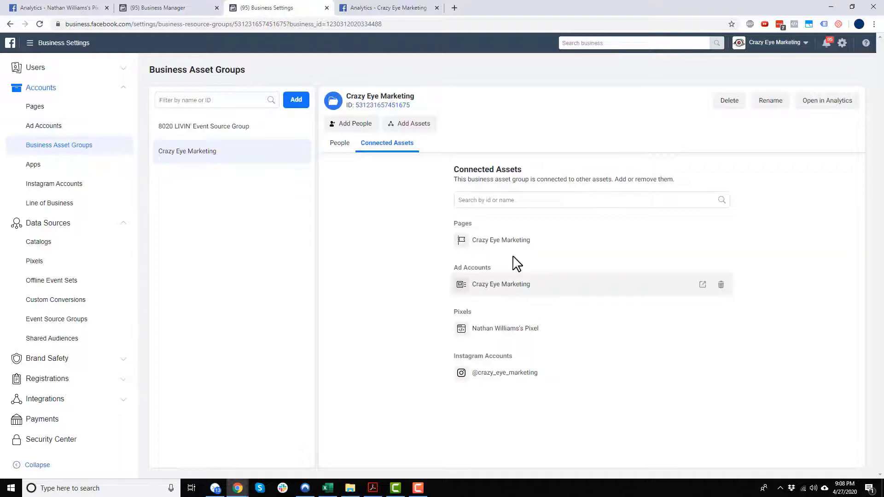
# Switch back to the Crazy Eye Marketing Analytics page
pyautogui.click(383, 9)
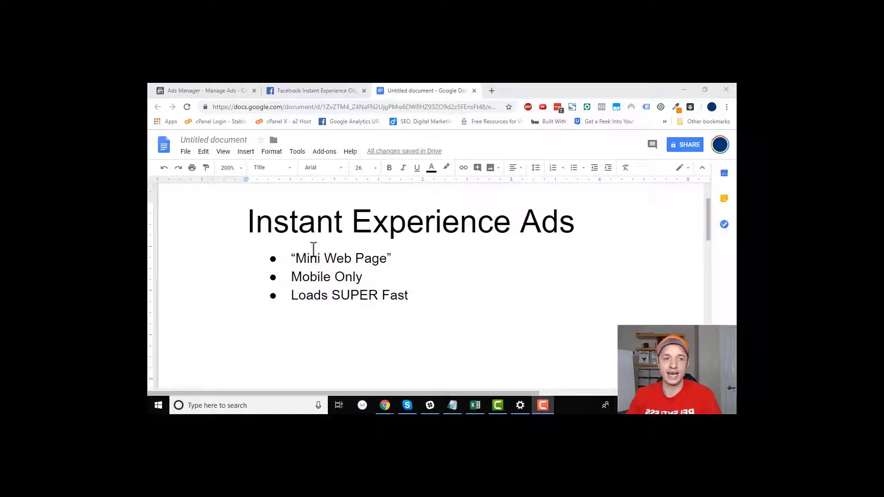
# Review the three bullet points under the Instant Experience Ads heading in the notes document, highlighting each one
pyautogui.moveTo(296, 256); pyautogui.dragTo(400, 257)
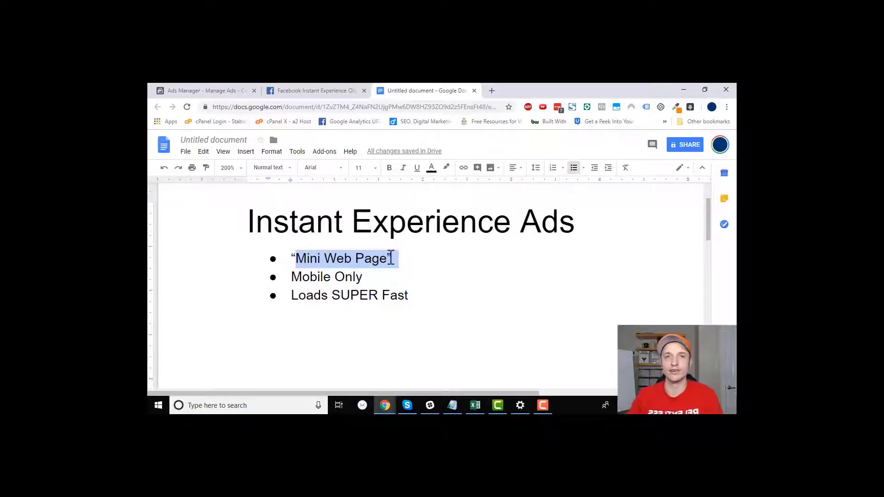
pyautogui.moveTo(363, 277); pyautogui.dragTo(262, 278)
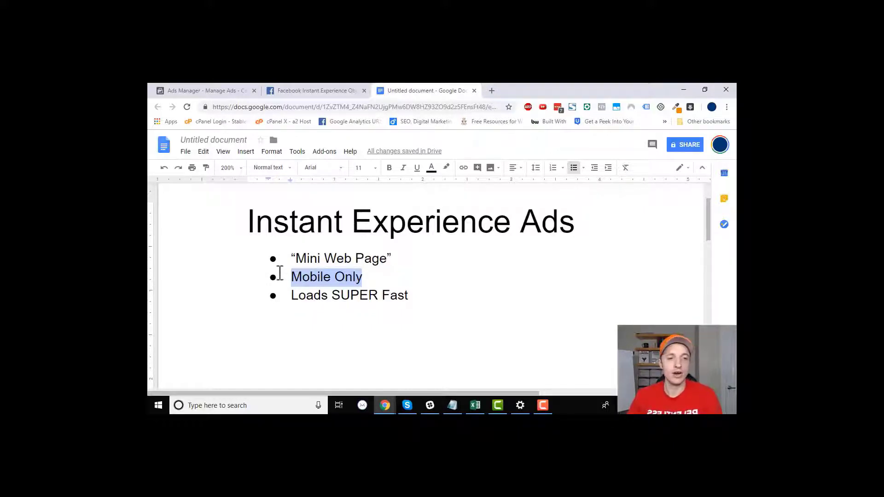
pyautogui.click(299, 297)
pyautogui.moveTo(293, 297); pyautogui.dragTo(420, 292)
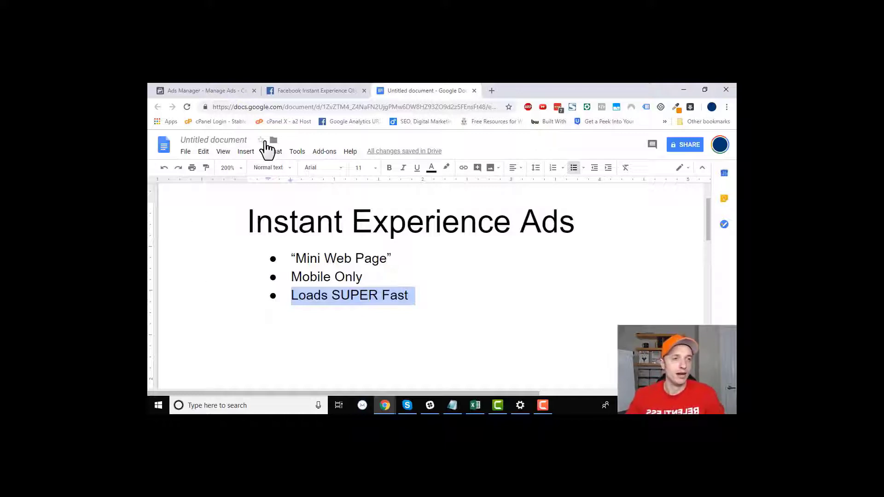
# Read the Facebook help article on Instant Experience objectives, including how the traffic, conversions and video views objectives affect the ad
pyautogui.click(310, 92)
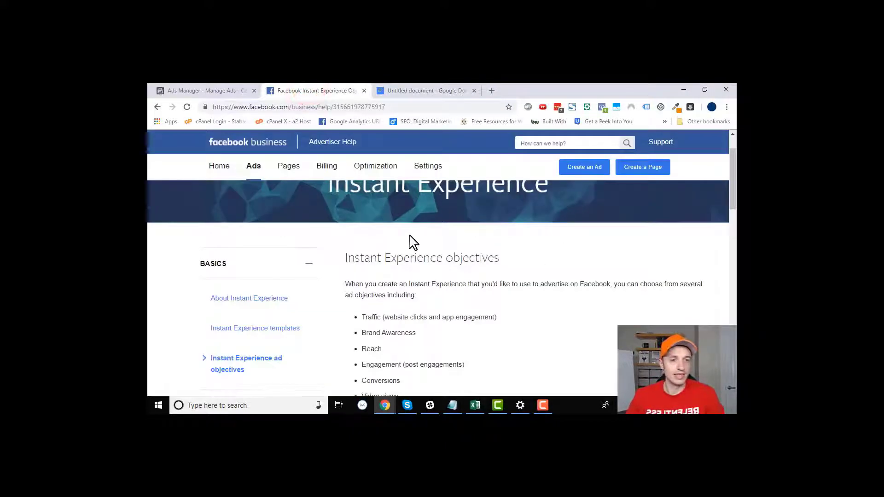
pyautogui.scroll(-1, 408, 254)
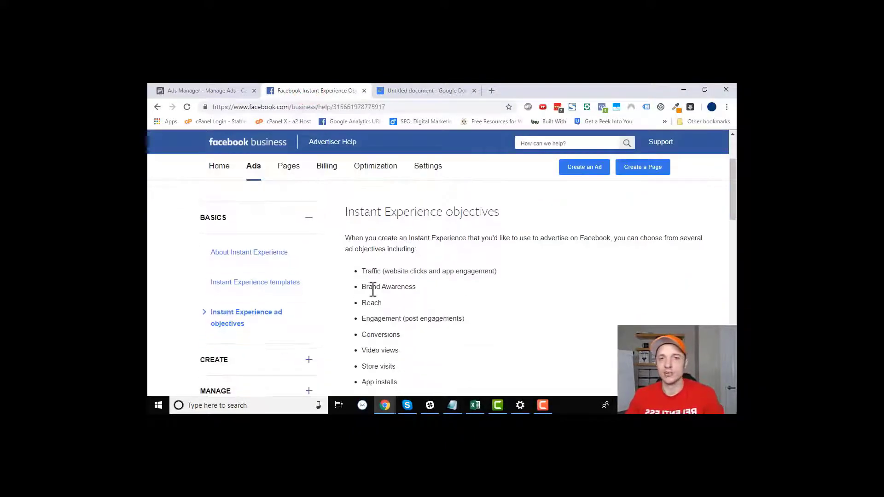
pyautogui.scroll(-2, 373, 288)
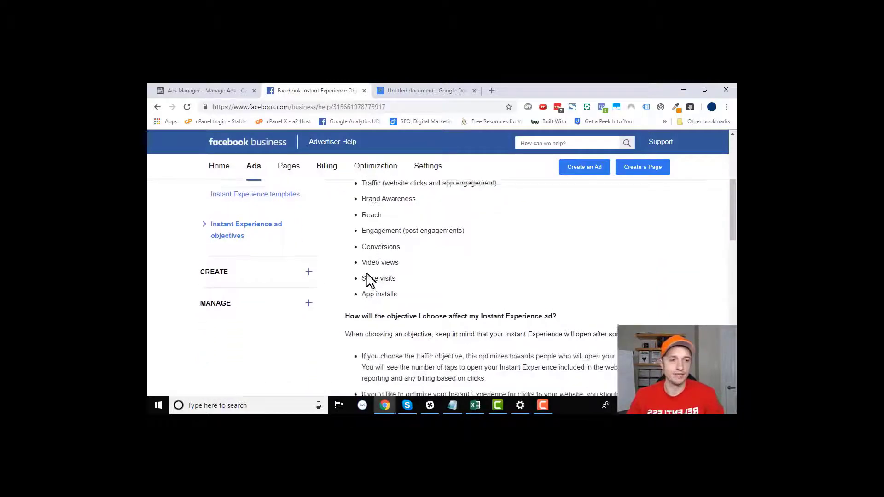
pyautogui.scroll(1, 369, 281)
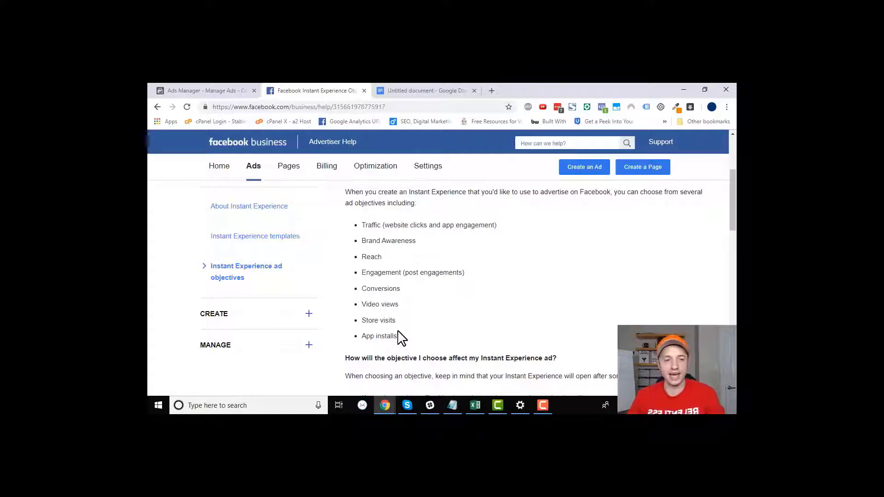
pyautogui.scroll(-4, 401, 338)
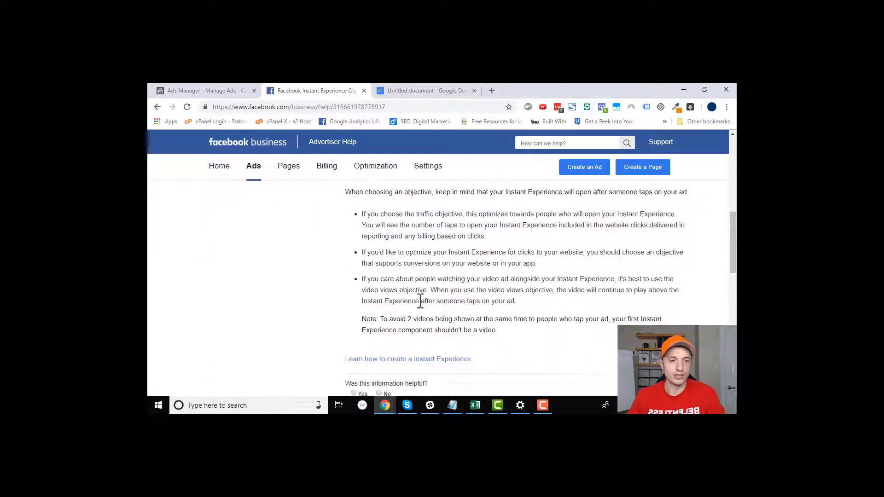
pyautogui.moveTo(416, 215); pyautogui.dragTo(462, 215)
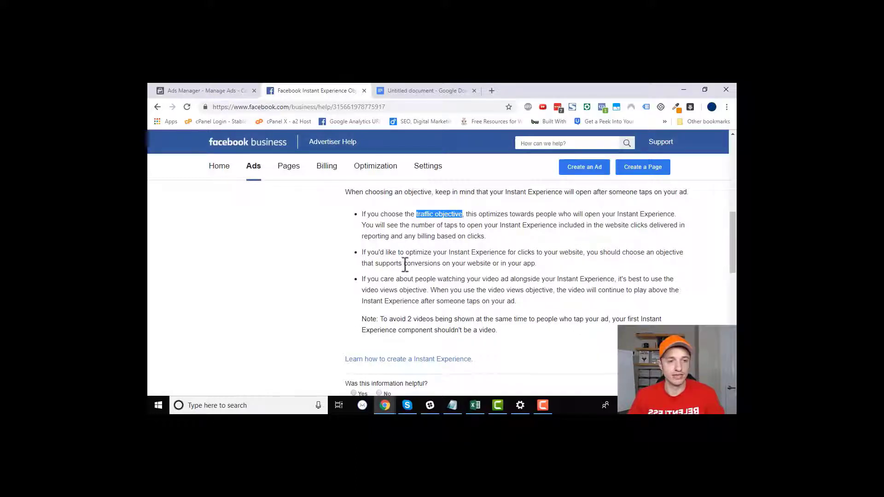
pyautogui.moveTo(404, 263); pyautogui.dragTo(441, 264)
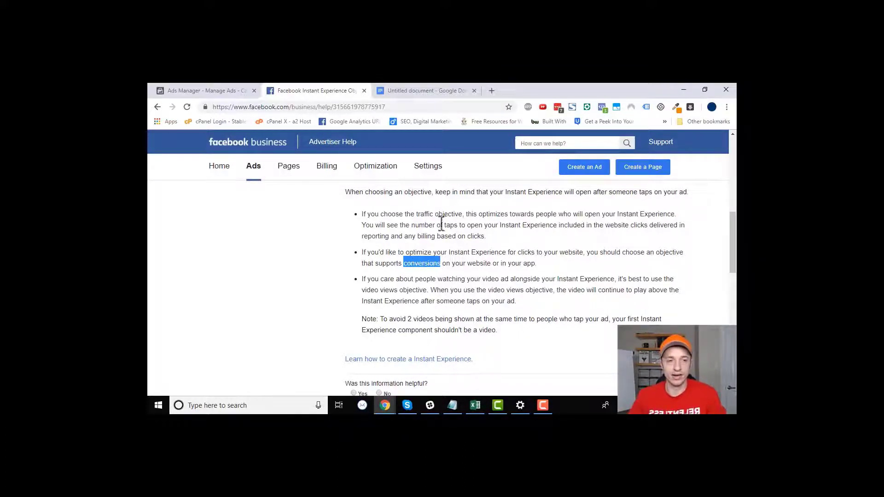
pyautogui.click(401, 282)
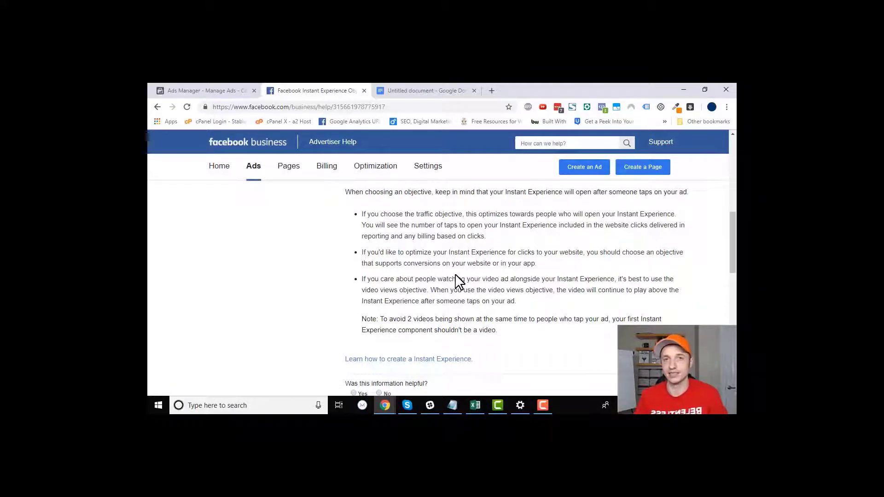
pyautogui.scroll(3, 483, 281)
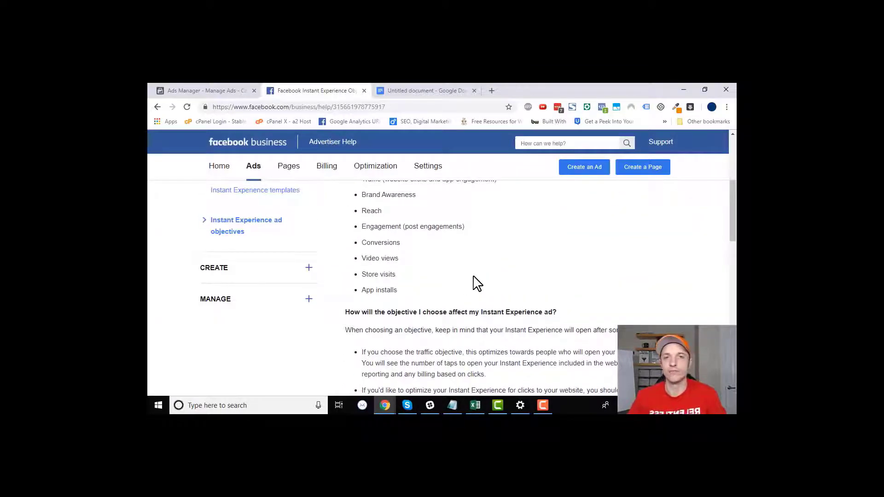
pyautogui.scroll(-1, 461, 304)
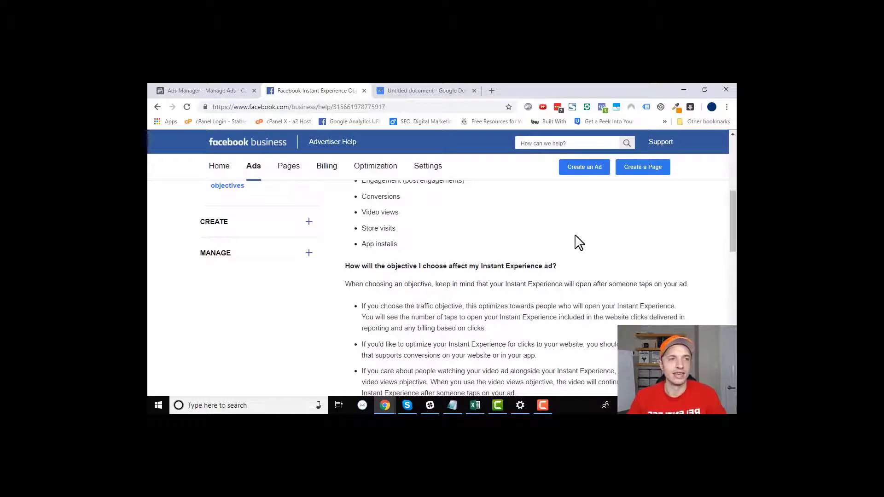
# Start a new campaign in Ads Manager named "Instant Experience" with the Auction buying type
pyautogui.click(206, 90)
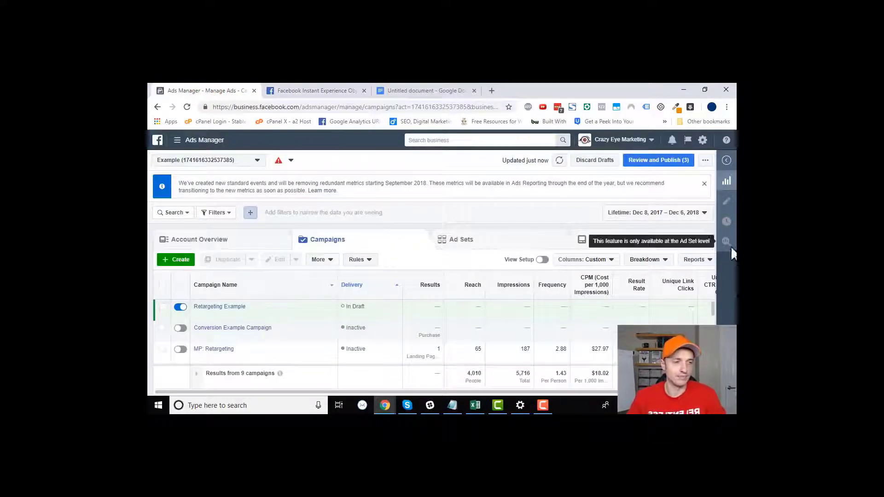
pyautogui.click(181, 261)
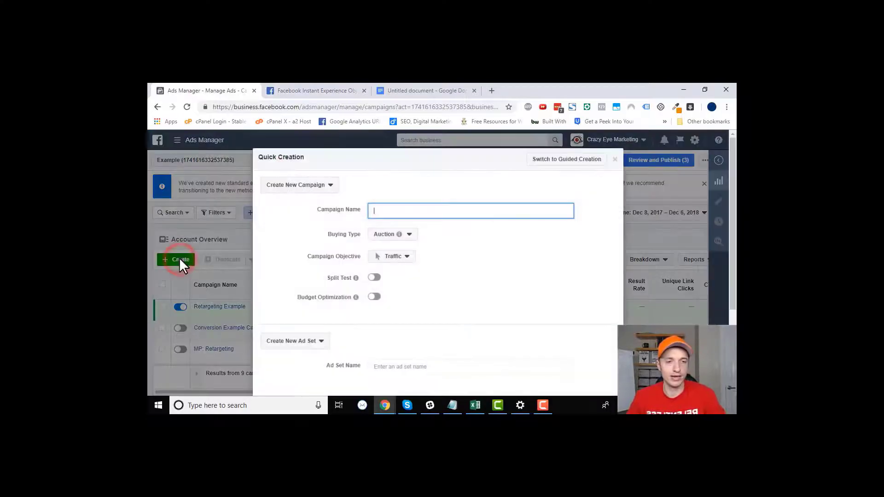
pyautogui.click(461, 212)
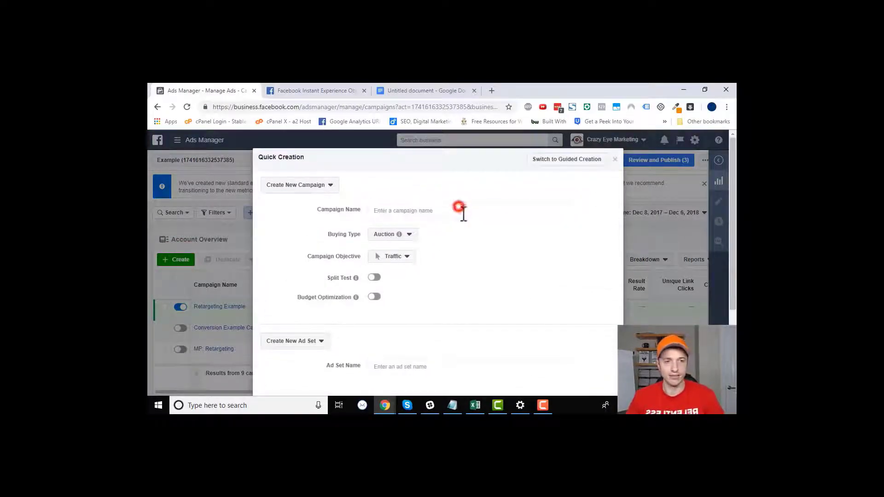
pyautogui.write('Instant Experience')
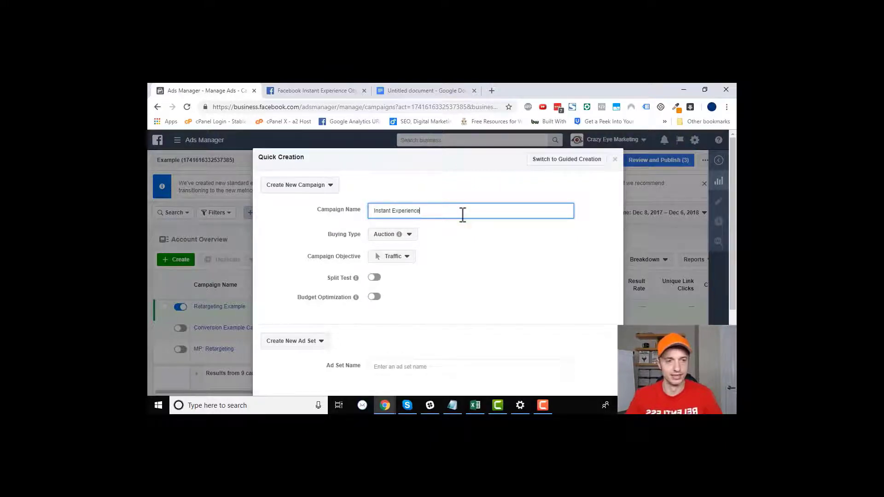
pyautogui.click(386, 235)
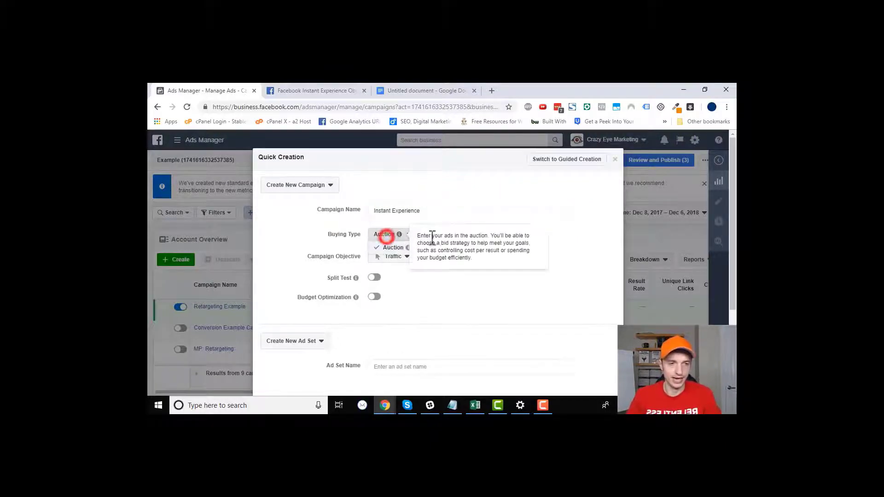
pyautogui.click(387, 249)
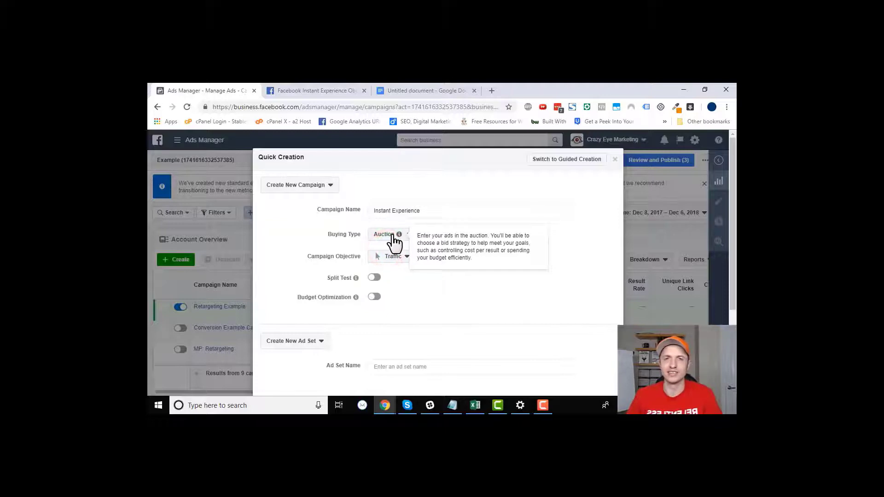
pyautogui.click(393, 235)
pyautogui.click(386, 250)
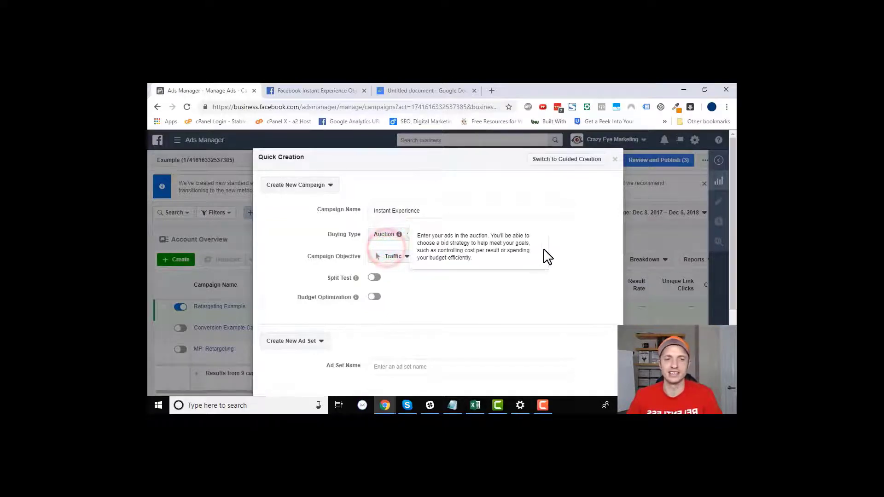
# Keep Traffic as the campaign objective and check it against the objectives listed in the Instant Experience help article
pyautogui.scroll(-1, 408, 270)
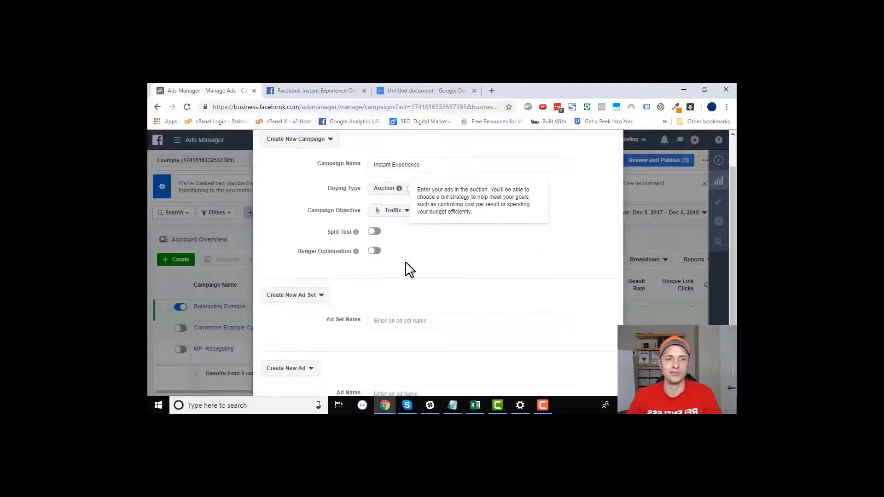
pyautogui.click(407, 214)
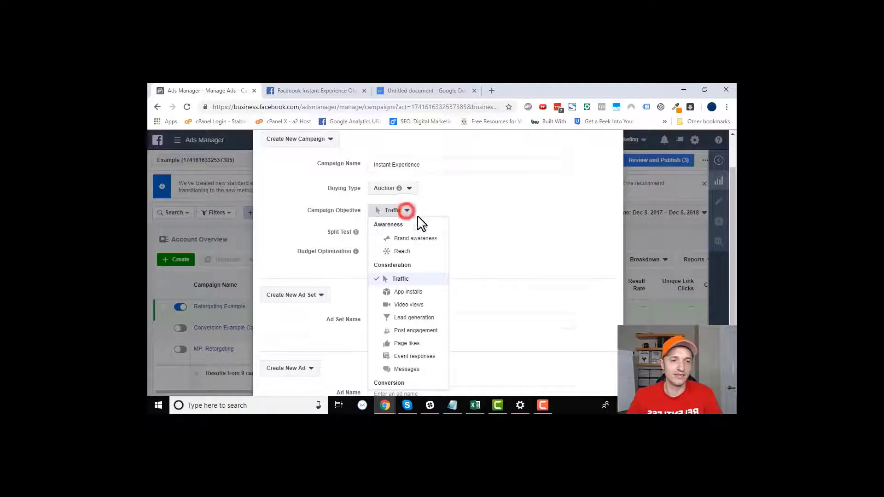
pyautogui.click(408, 277)
pyautogui.click(323, 90)
pyautogui.scroll(3, 401, 274)
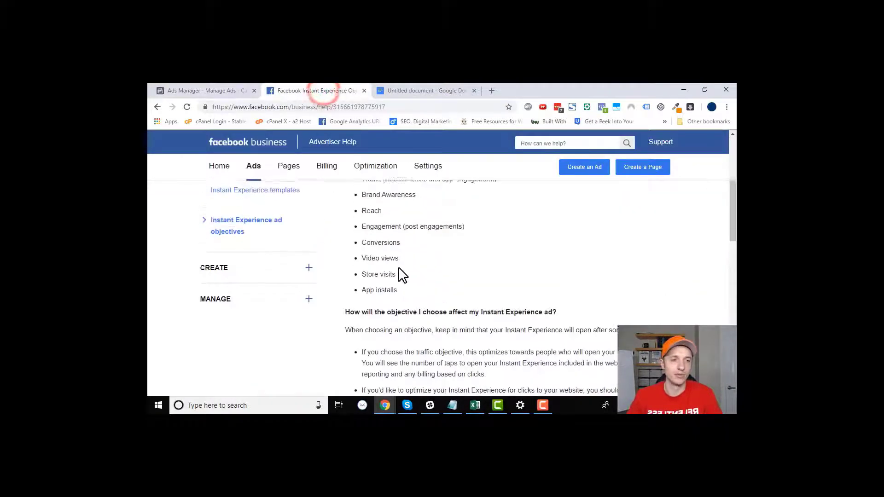
pyautogui.click(371, 224)
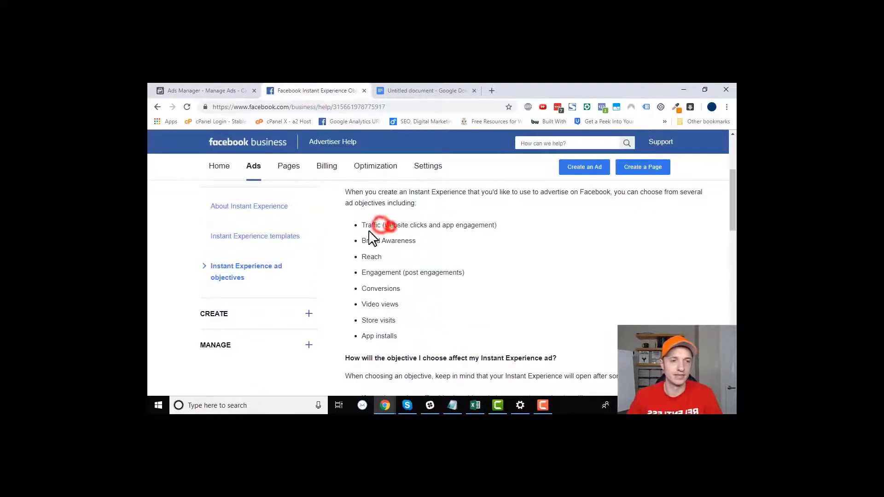
pyautogui.click(201, 90)
# Name the new ad set "fdasfas" and the new ad "fdsaf", and save the campaign to draft
pyautogui.scroll(-2, 448, 272)
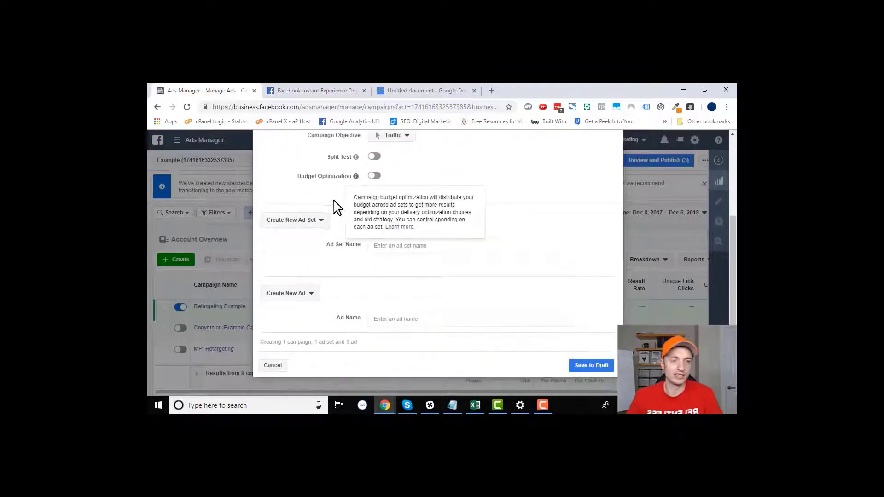
pyautogui.click(428, 247)
pyautogui.write('fdasfas')
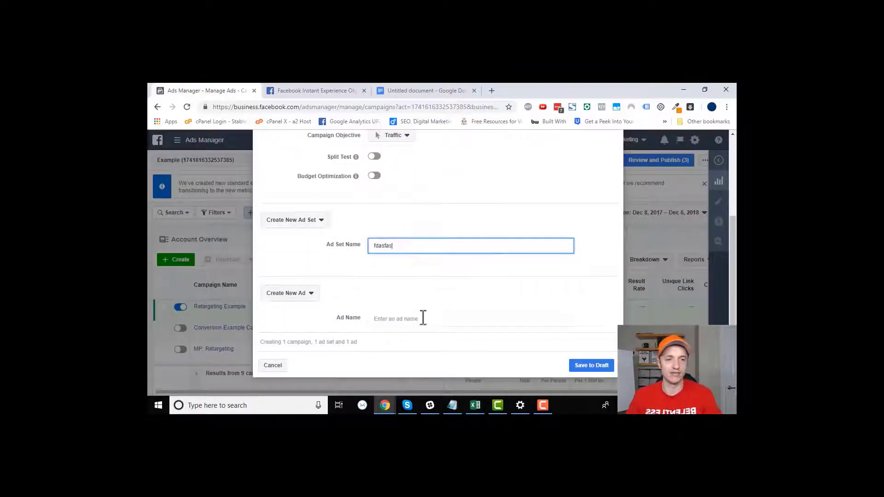
pyautogui.click(423, 319)
pyautogui.write('fdsaf')
pyautogui.click(571, 302)
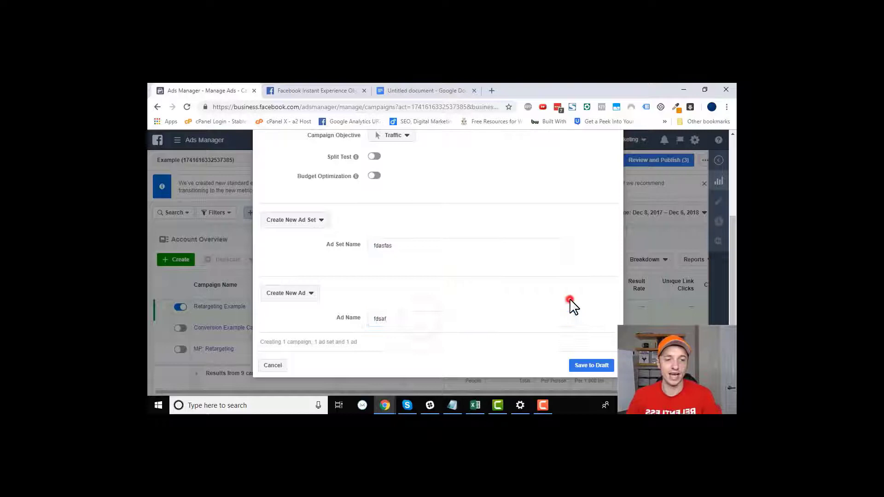
pyautogui.click(598, 367)
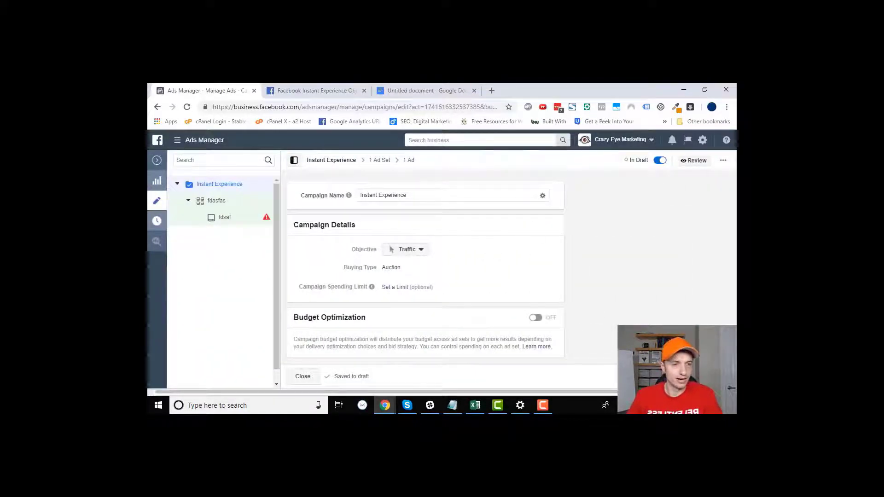
# Open the draft ad "fdsaf" and add an Instant Experience to it
pyautogui.click(226, 219)
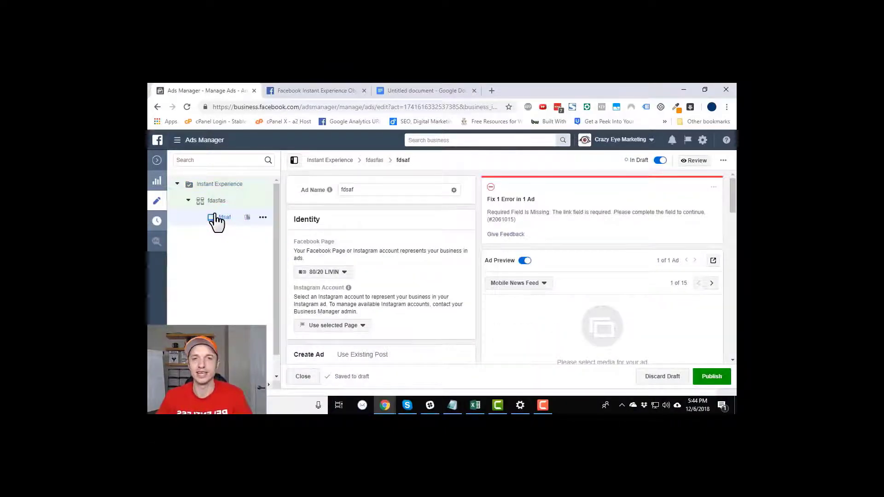
pyautogui.scroll(-1, 362, 213)
pyautogui.scroll(-3, 440, 199)
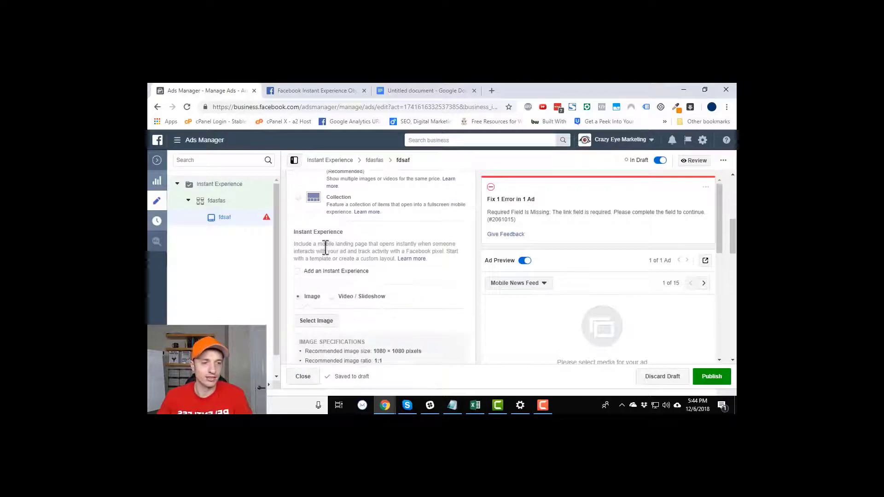
pyautogui.tripleClick(296, 232)
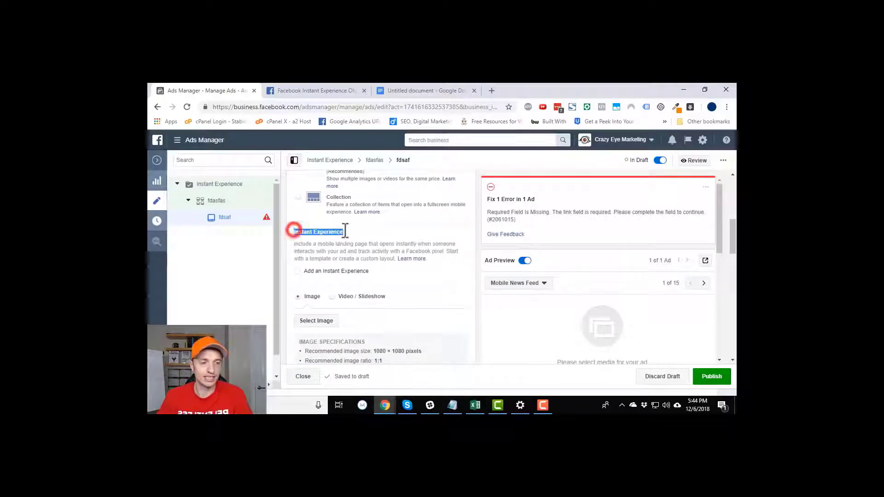
pyautogui.click(297, 272)
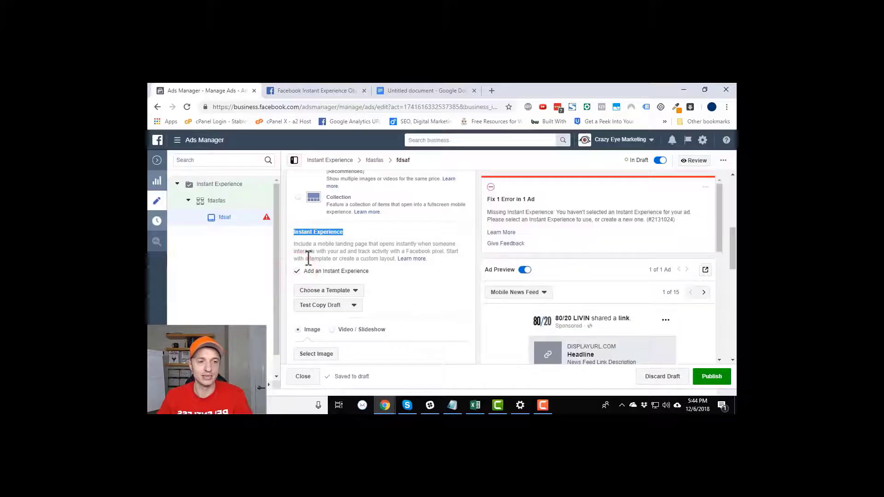
# Open the Customer Acquisition template for the Instant Experience and examine its Facebook preview from the cover image to the final button
pyautogui.scroll(-1, 392, 257)
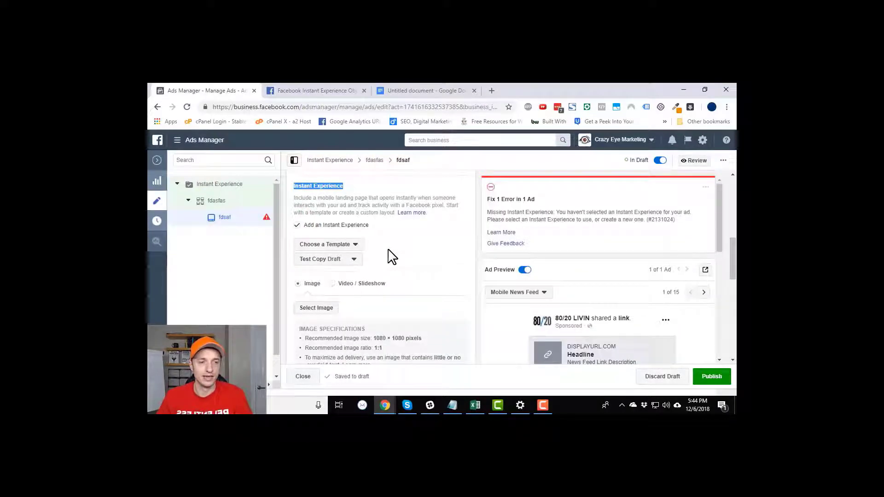
pyautogui.click(346, 249)
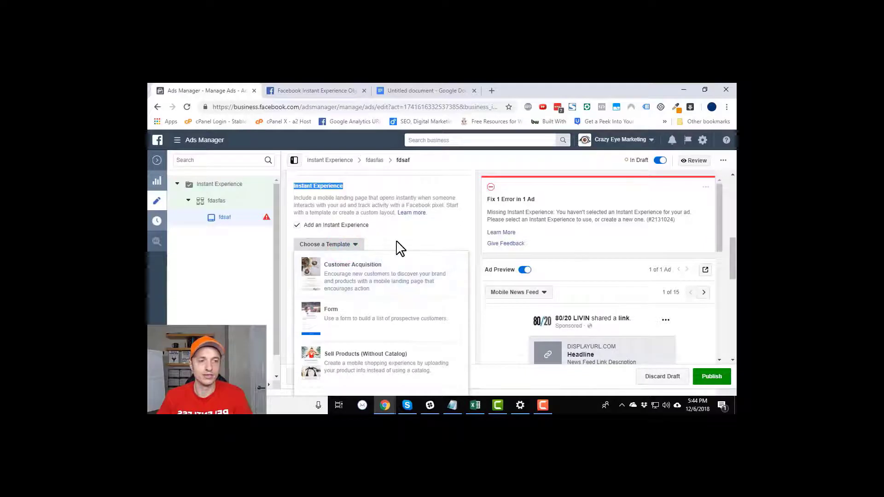
pyautogui.scroll(-1, 401, 247)
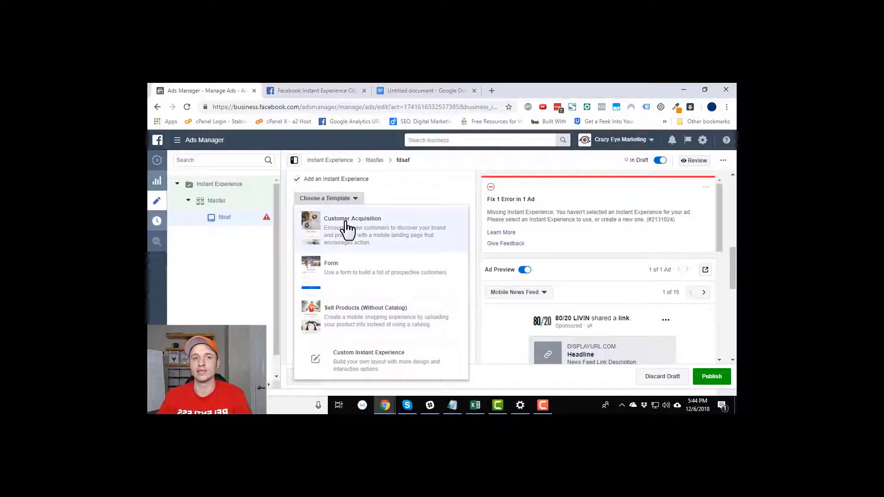
pyautogui.click(362, 237)
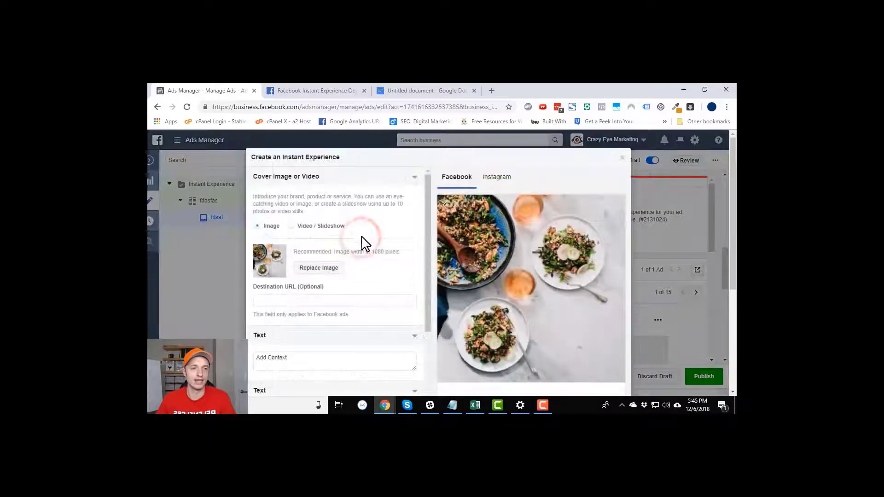
pyautogui.scroll(-1, 375, 233)
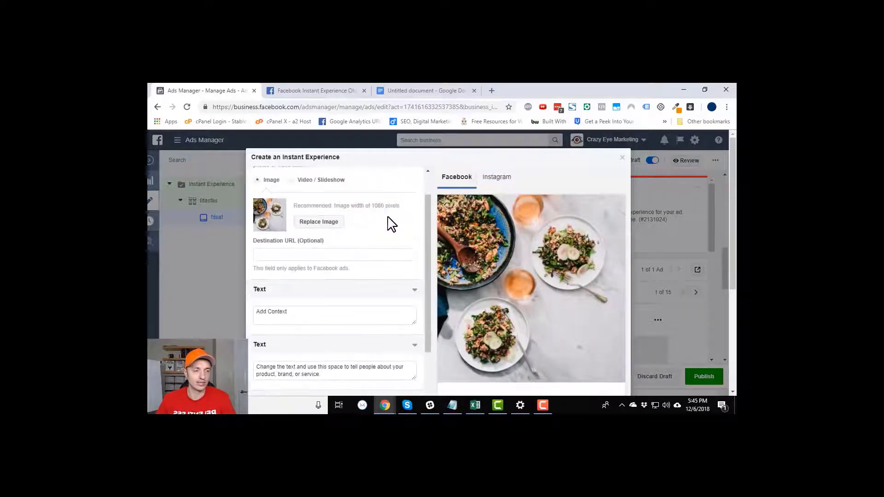
pyautogui.scroll(-4, 543, 237)
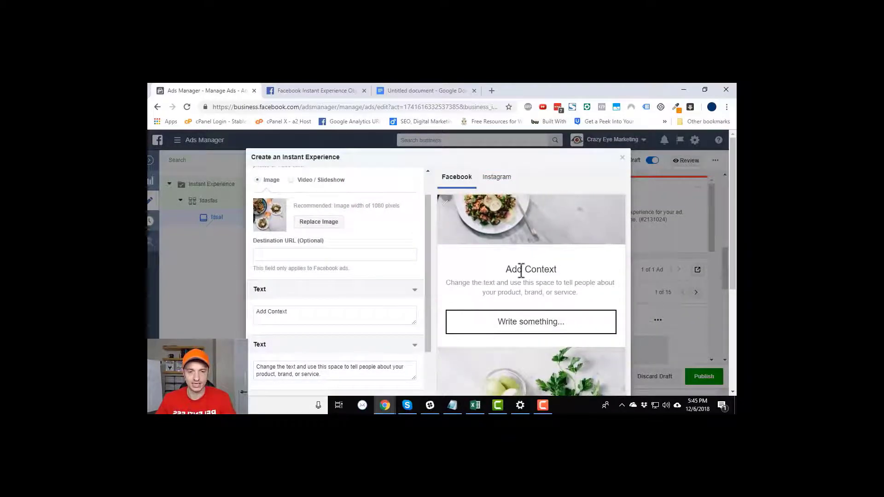
pyautogui.scroll(-1, 522, 270)
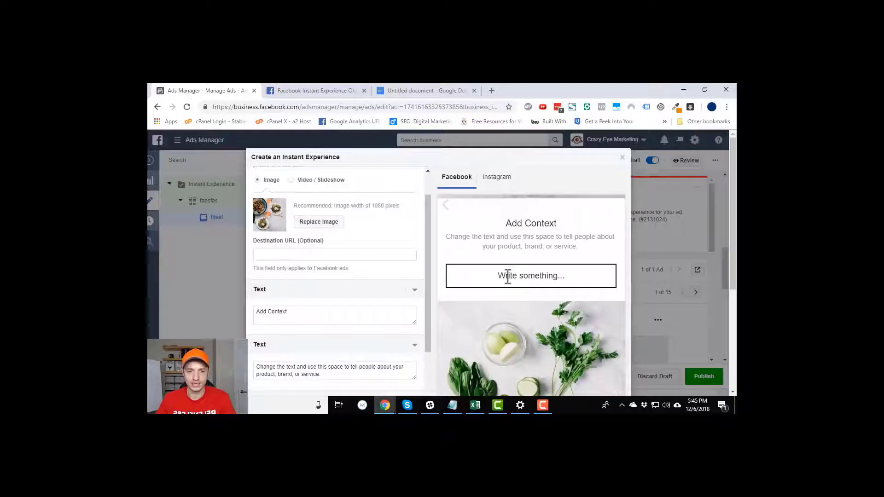
pyautogui.scroll(-5, 527, 276)
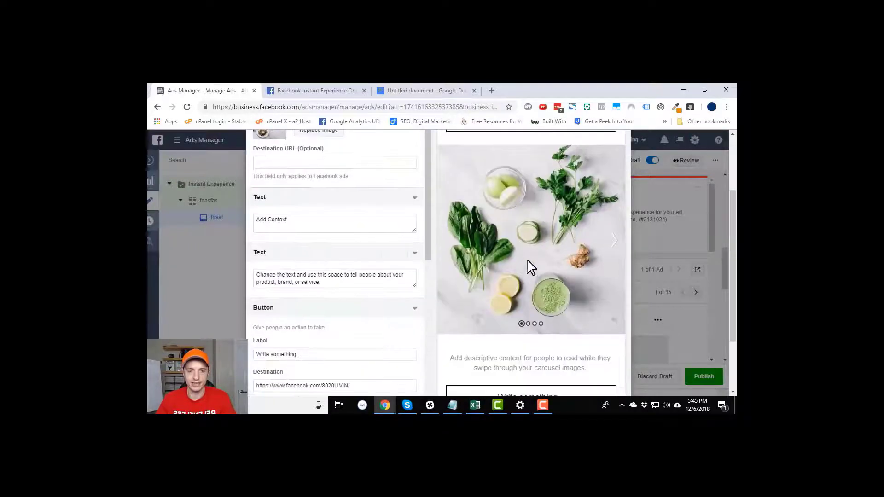
pyautogui.scroll(1, 538, 212)
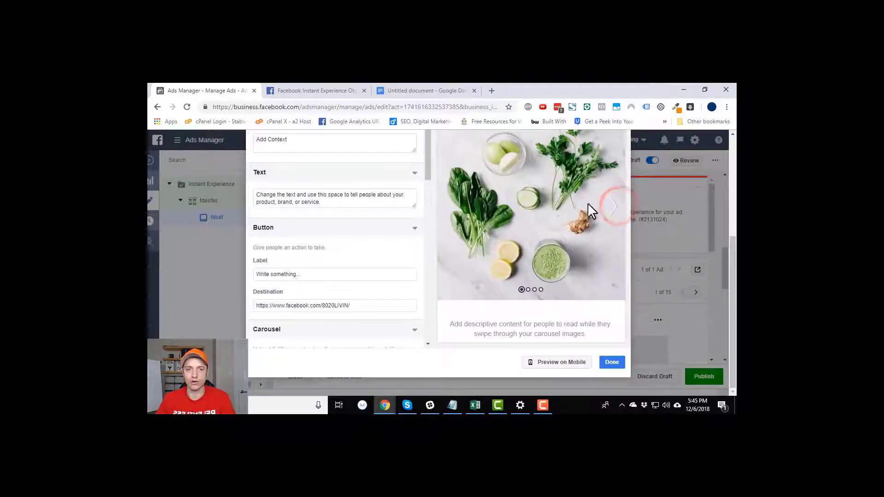
pyautogui.scroll(-1, 581, 206)
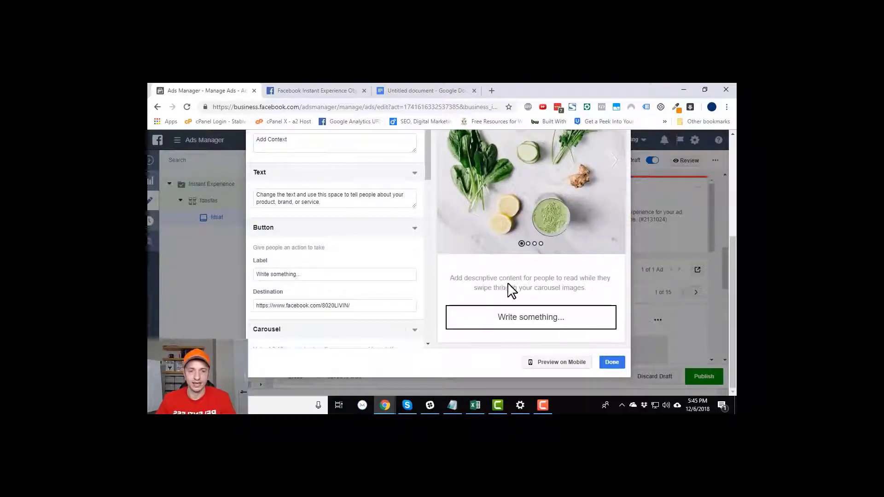
pyautogui.scroll(4, 285, 260)
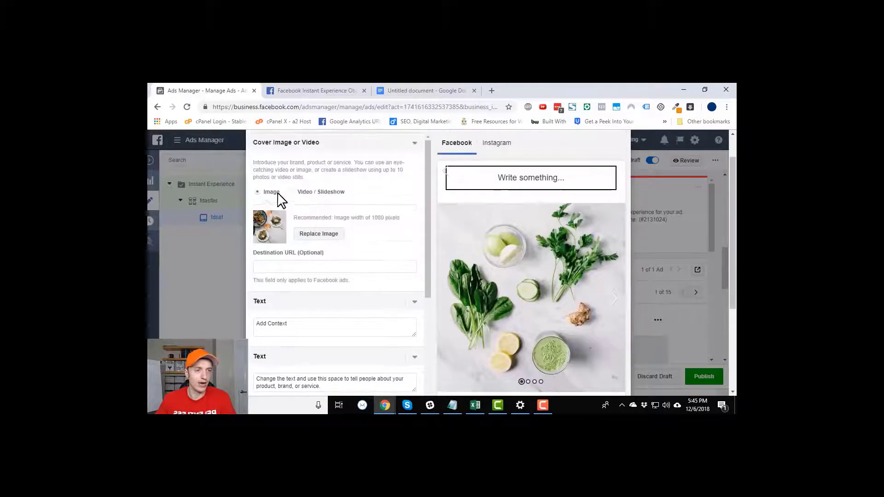
# Compare the Video / Slideshow cover option with the Image option, and review the template's text and button settings
pyautogui.click(302, 192)
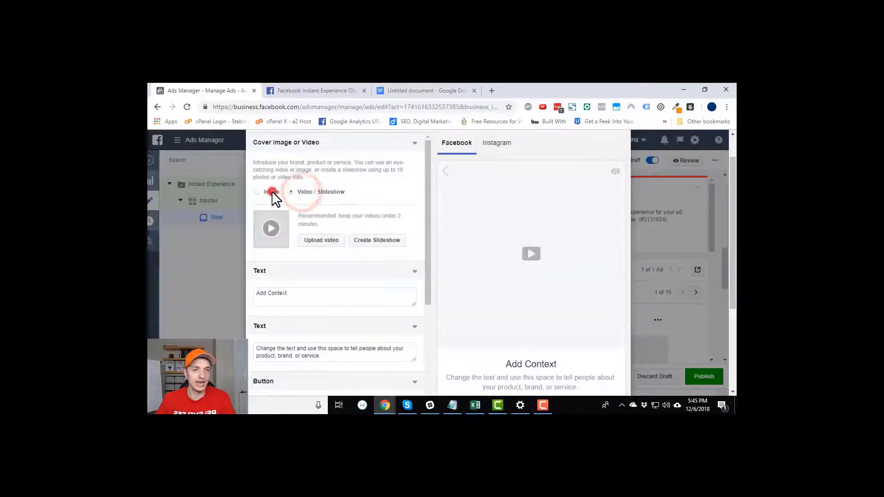
pyautogui.click(267, 192)
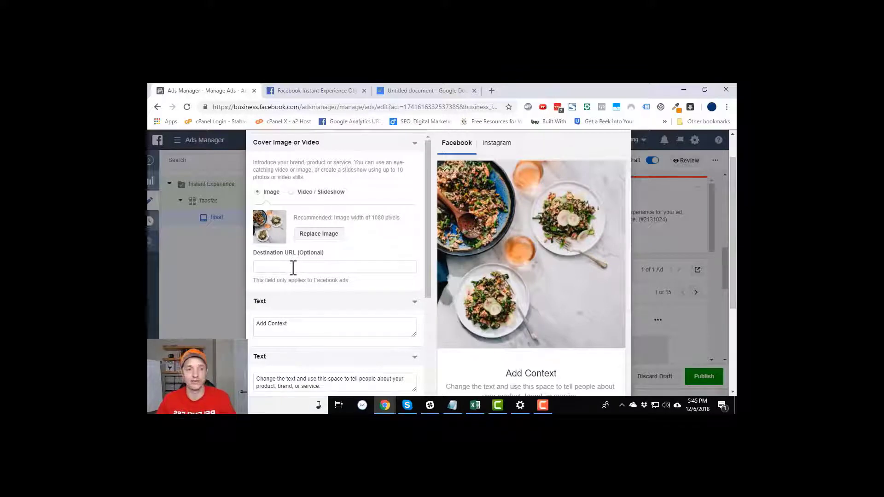
pyautogui.scroll(-3, 294, 268)
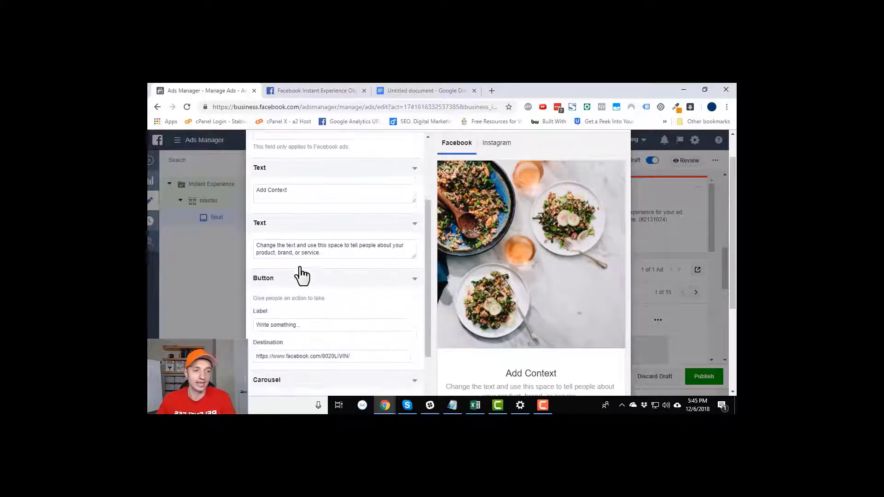
pyautogui.scroll(-1, 521, 341)
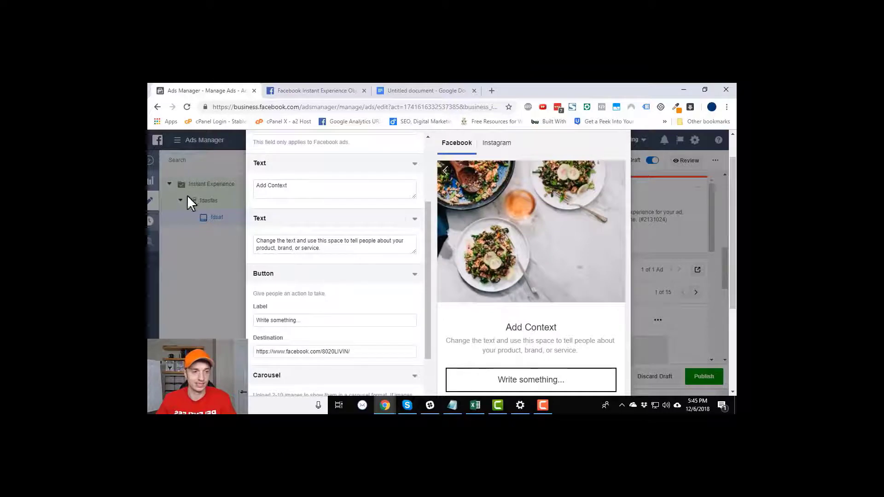
pyautogui.scroll(-2, 571, 364)
pyautogui.scroll(-1, 276, 251)
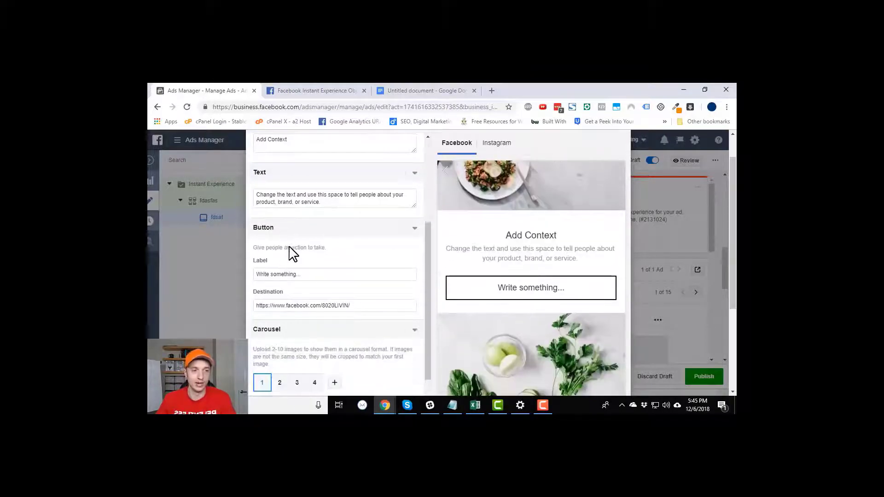
# View the settings of carousel images 1 to 4, and review the closing text, button and Contact Form sections
pyautogui.scroll(-2, 306, 262)
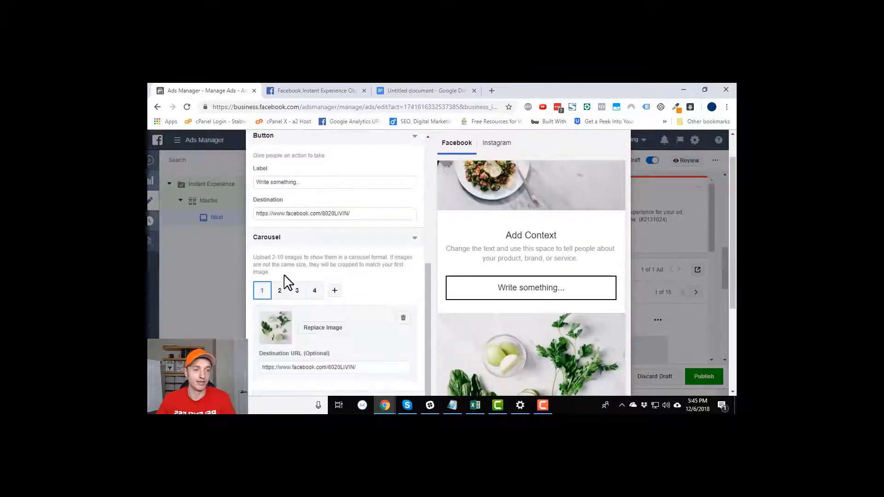
pyautogui.scroll(-1, 281, 268)
pyautogui.click(281, 249)
pyautogui.click(297, 246)
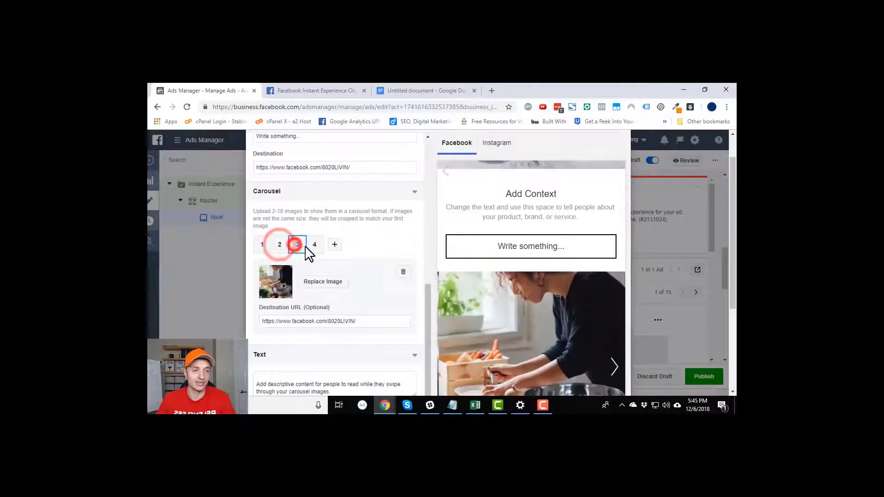
pyautogui.click(315, 247)
pyautogui.click(262, 246)
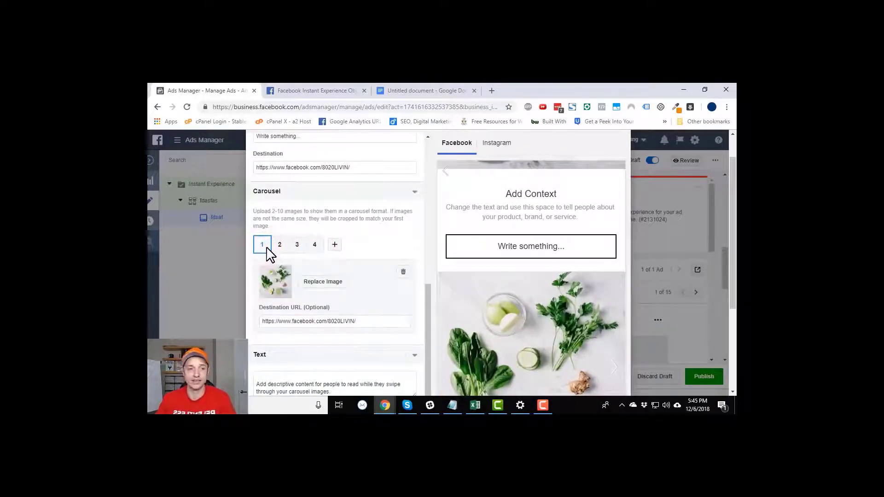
pyautogui.scroll(-5, 296, 257)
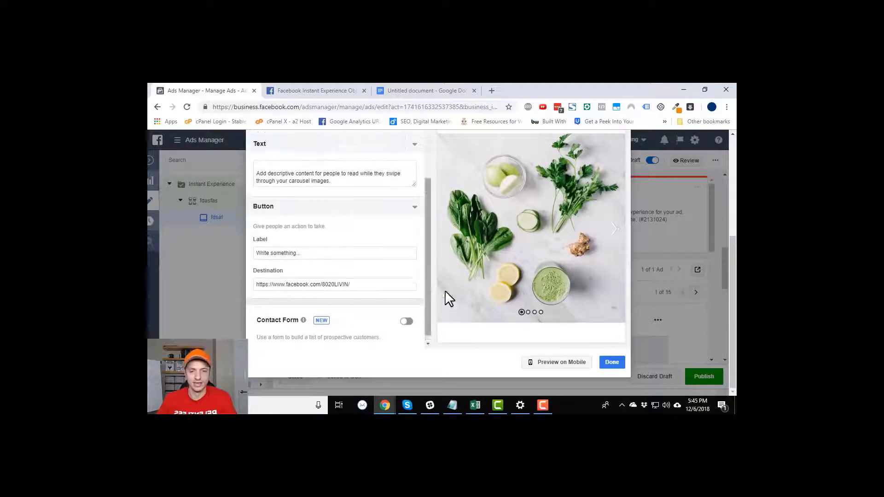
pyautogui.scroll(5, 445, 290)
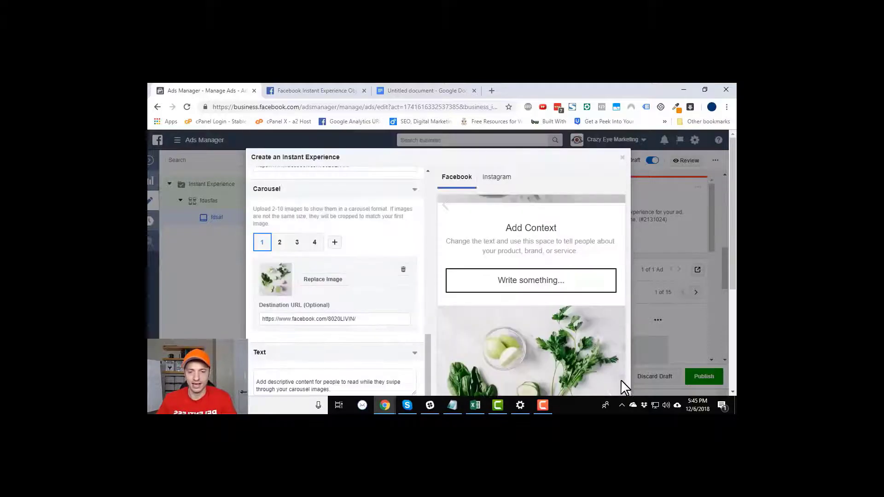
# Discard the unsaved Customer Acquisition experience and start an Instant Experience from the Form template
pyautogui.click(623, 157)
pyautogui.click(526, 251)
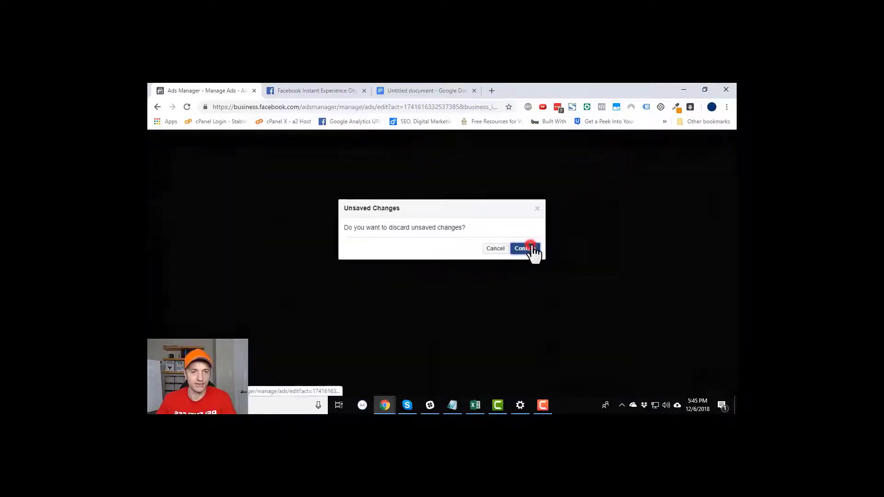
pyautogui.click(348, 199)
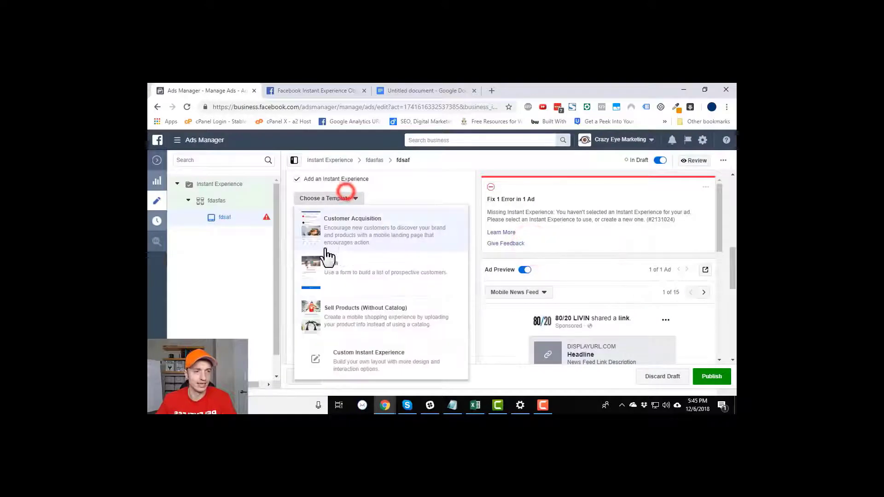
pyautogui.click(337, 278)
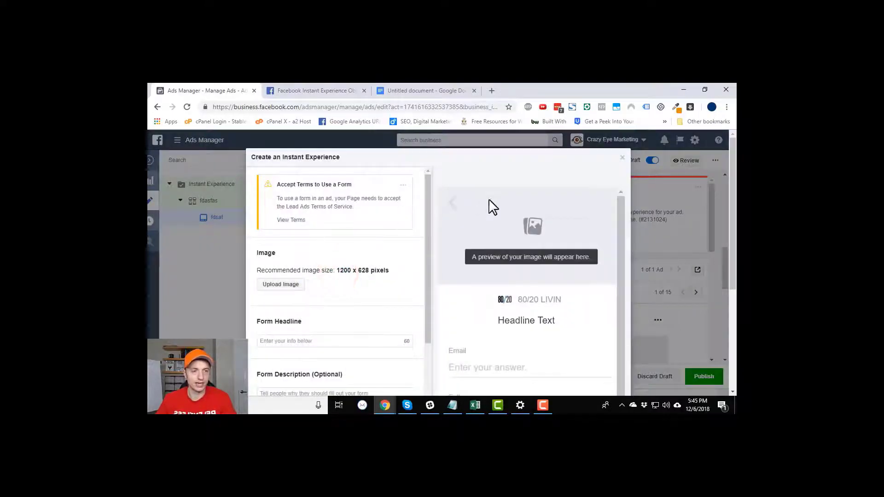
# Examine the Form template's preview and its image, headline, description and form question settings
pyautogui.scroll(-2, 340, 223)
pyautogui.scroll(-3, 516, 208)
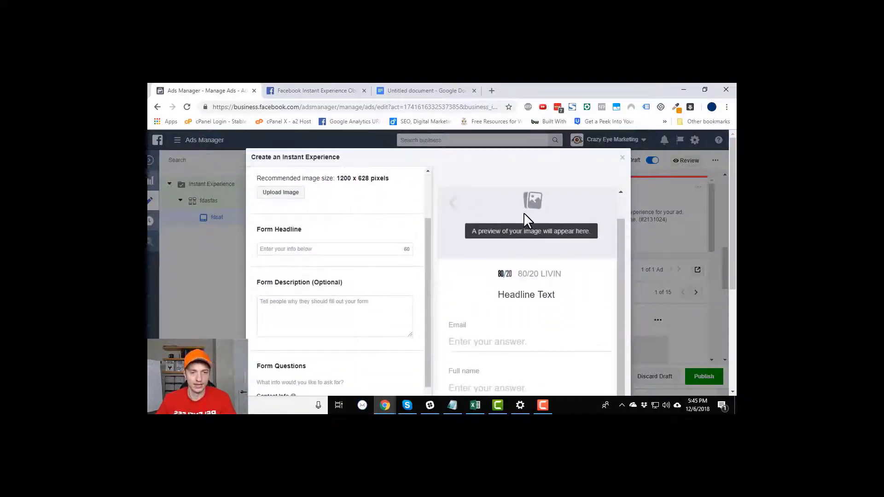
pyautogui.scroll(-3, 523, 188)
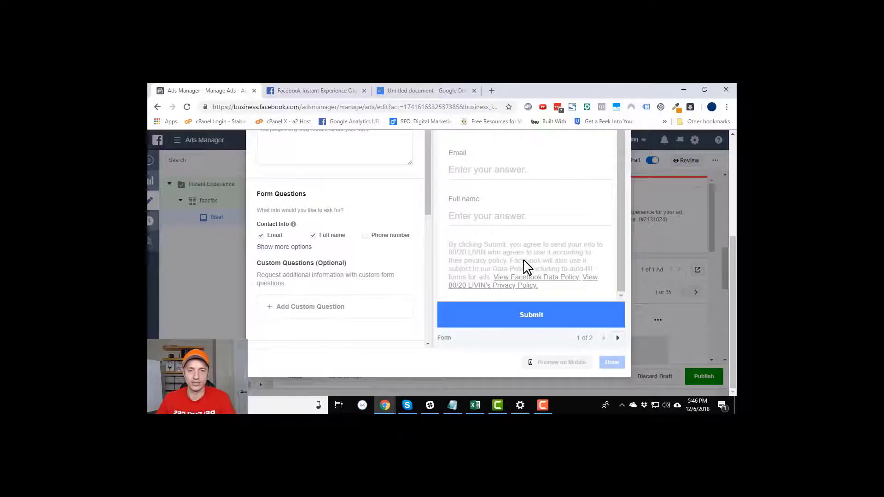
pyautogui.scroll(1, 502, 328)
pyautogui.scroll(3, 375, 292)
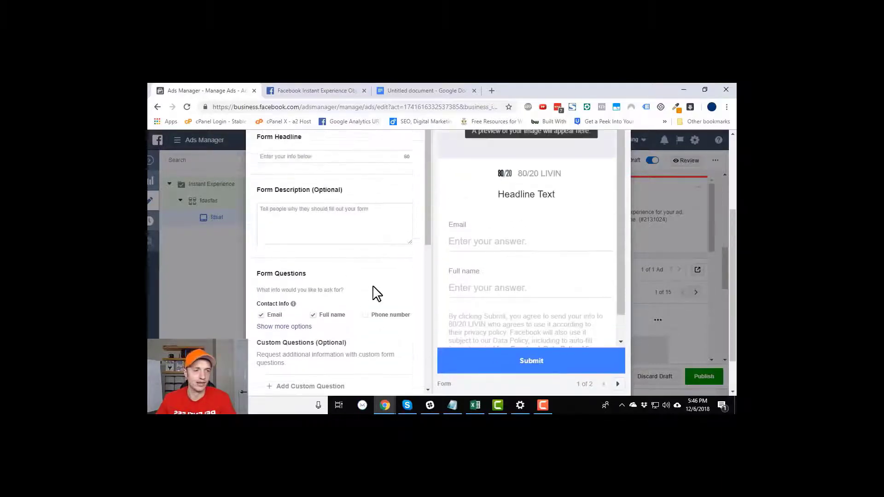
pyautogui.scroll(2, 334, 207)
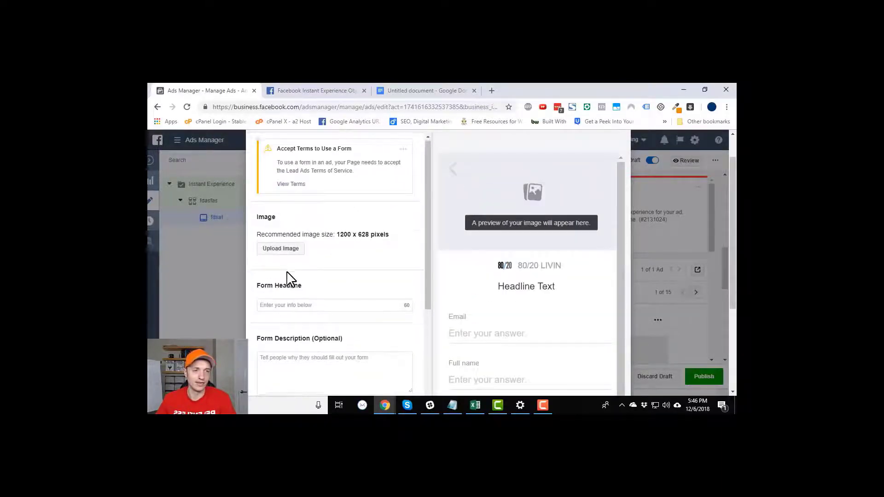
pyautogui.scroll(-4, 300, 259)
pyautogui.scroll(-2, 305, 261)
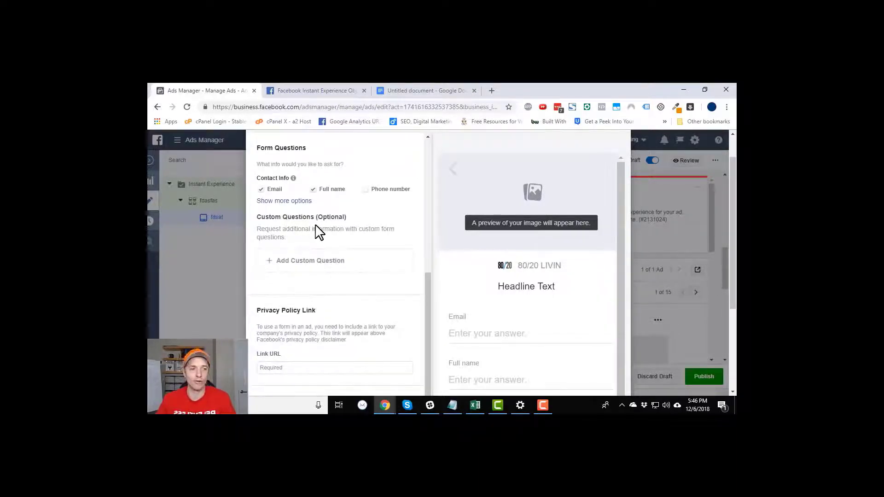
# Add Phone number to the form's contact info questions, and review the privacy policy link and Thank You Screen settings
pyautogui.click(366, 190)
pyautogui.scroll(-3, 309, 258)
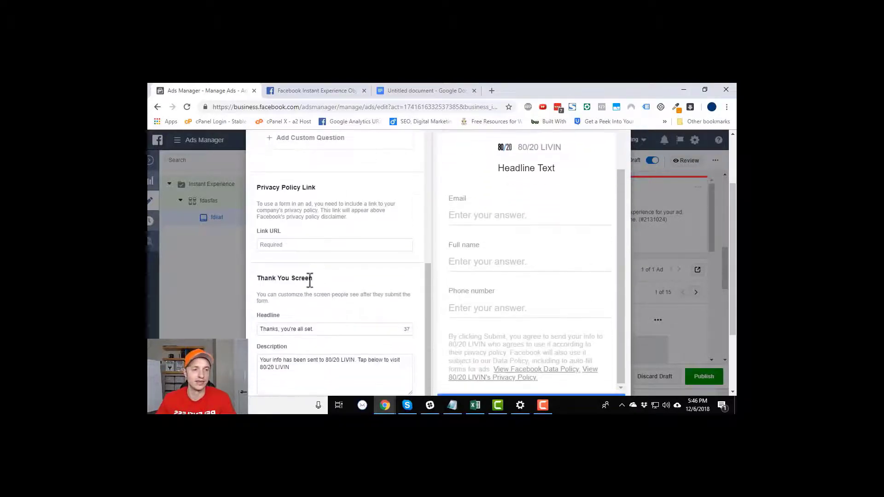
pyautogui.scroll(-2, 310, 282)
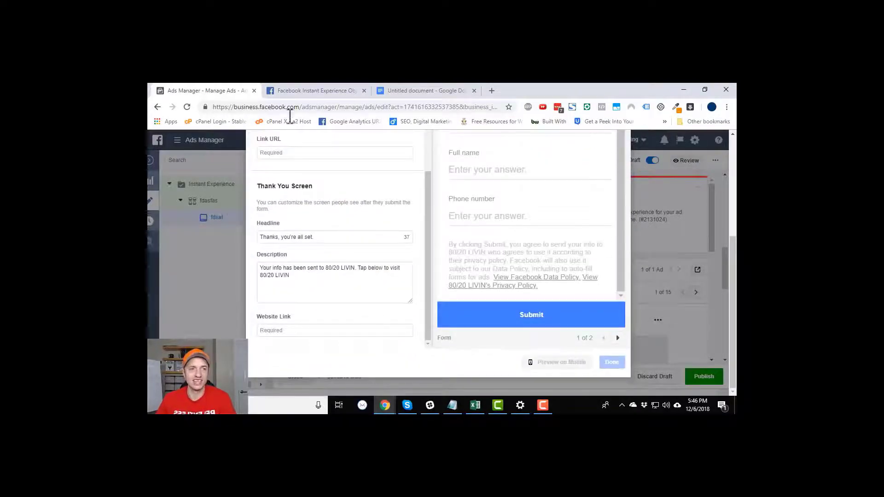
# Discard the unsaved Form experience and start an Instant Experience from the Sell Products (Without Catalog) template
pyautogui.scroll(6, 310, 251)
pyautogui.scroll(3, 519, 283)
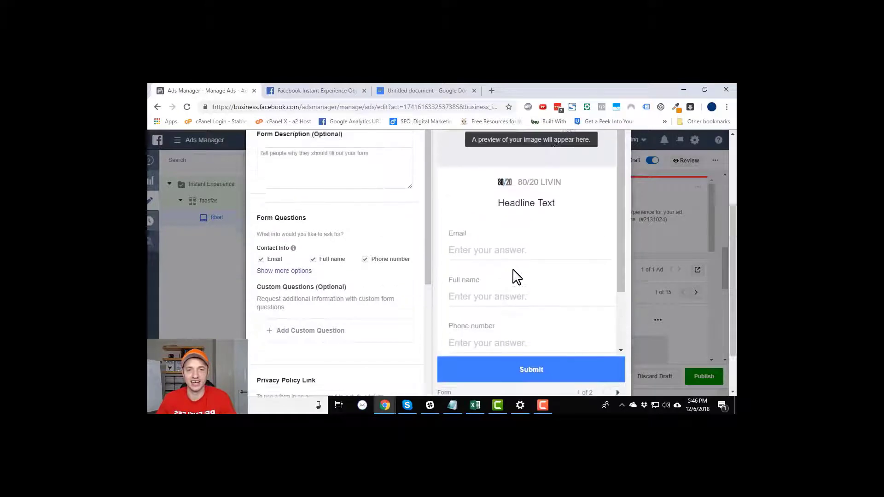
pyautogui.scroll(3, 518, 277)
pyautogui.click(622, 158)
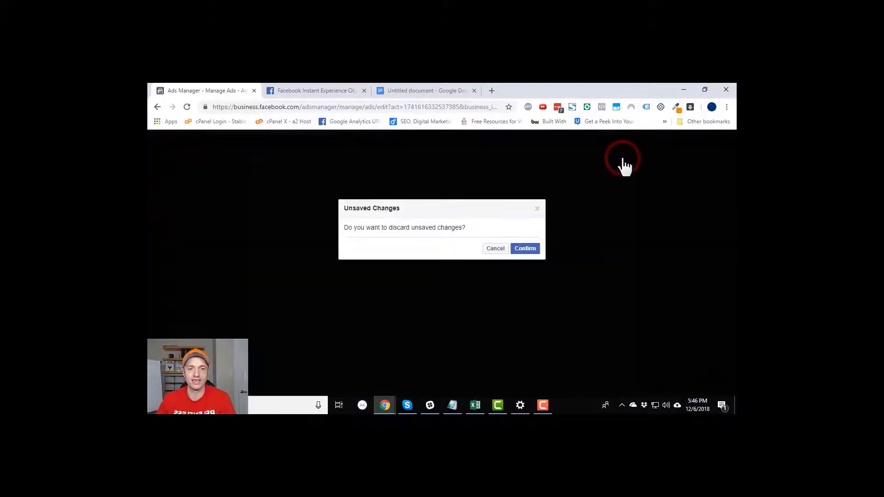
pyautogui.click(533, 249)
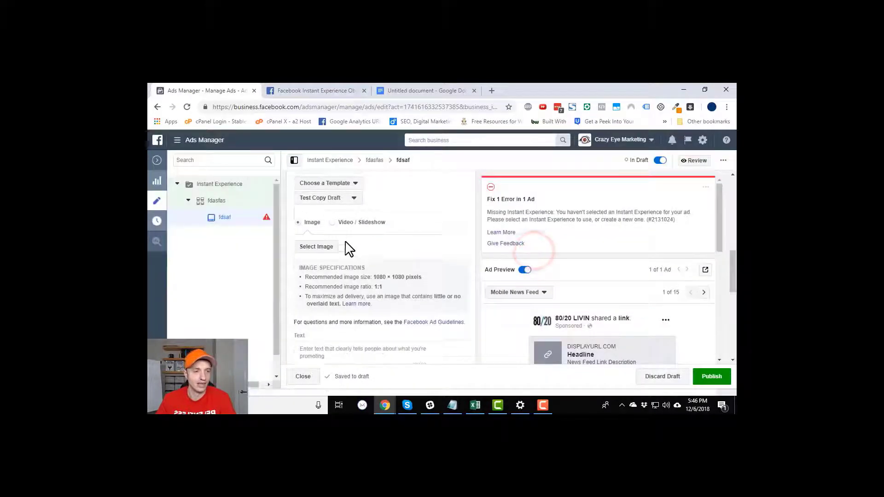
pyautogui.click(350, 245)
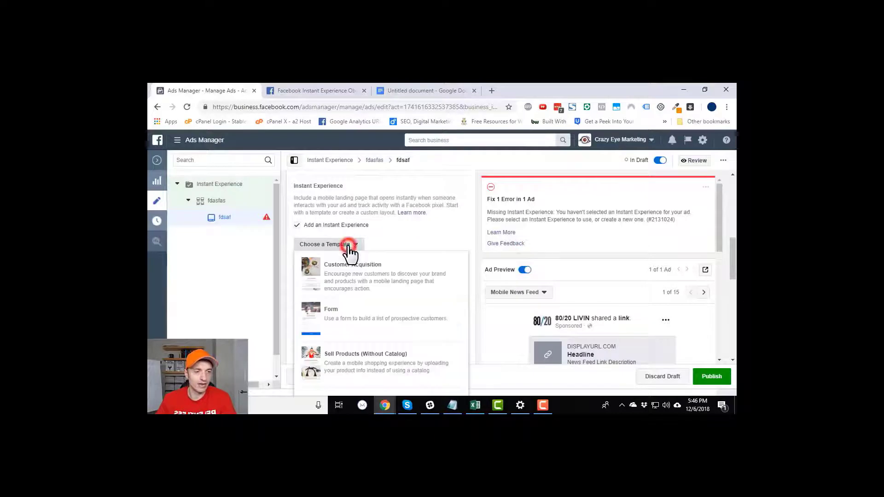
pyautogui.click(364, 354)
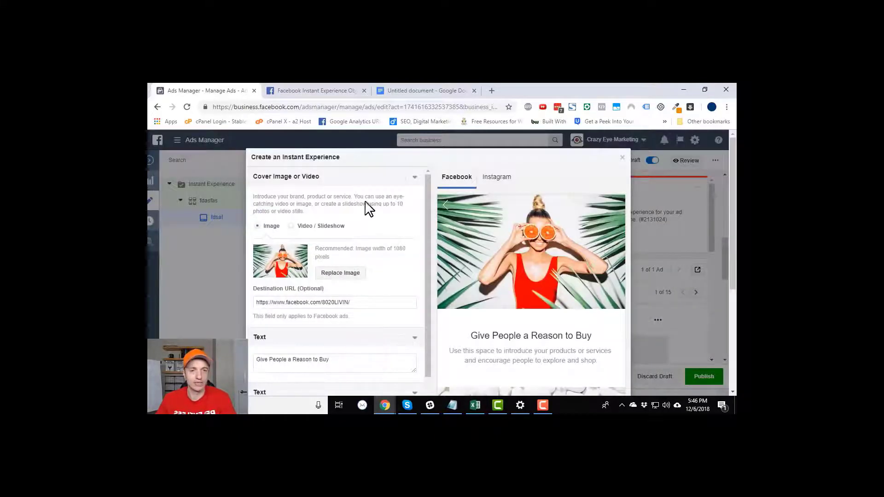
# Examine the Sell Products template's preview from the cover image through the product items to the closing button
pyautogui.scroll(-1, 535, 207)
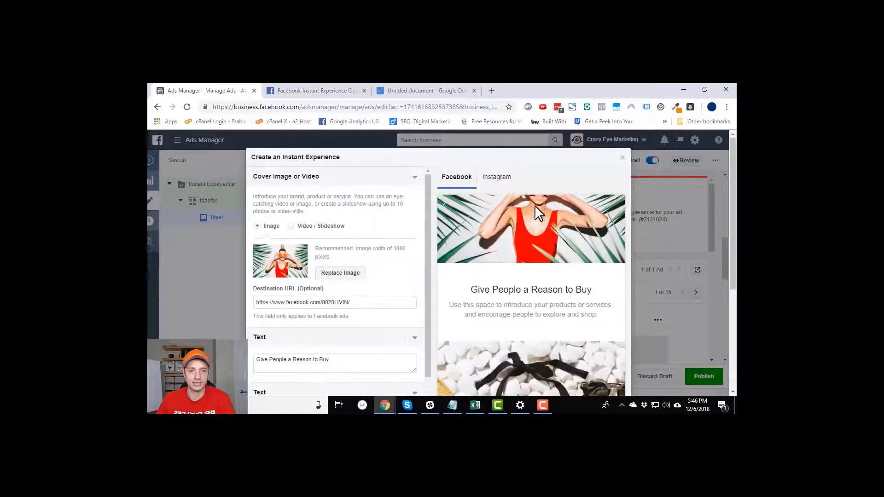
pyautogui.scroll(-1, 549, 217)
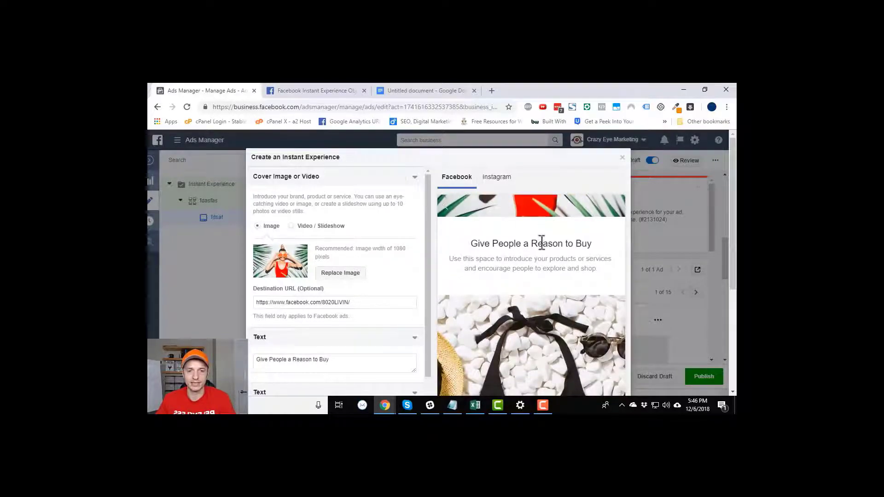
pyautogui.scroll(-4, 592, 247)
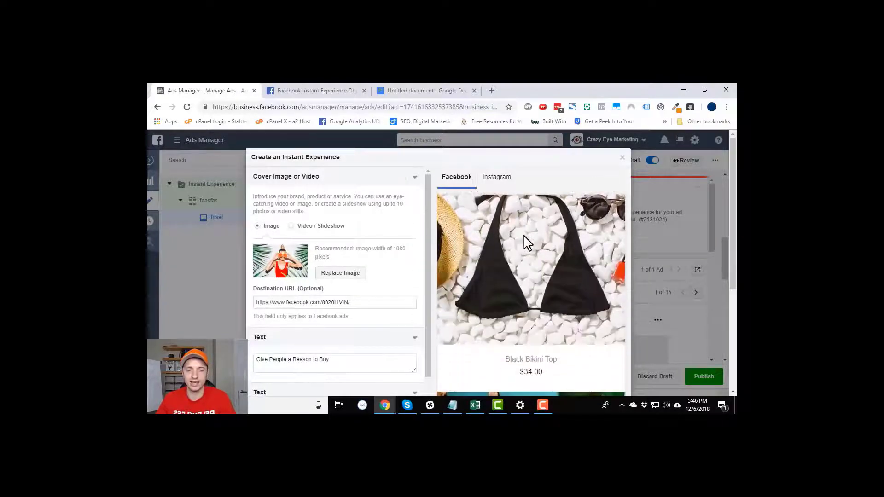
pyautogui.scroll(-1, 559, 237)
pyautogui.scroll(-10, 539, 230)
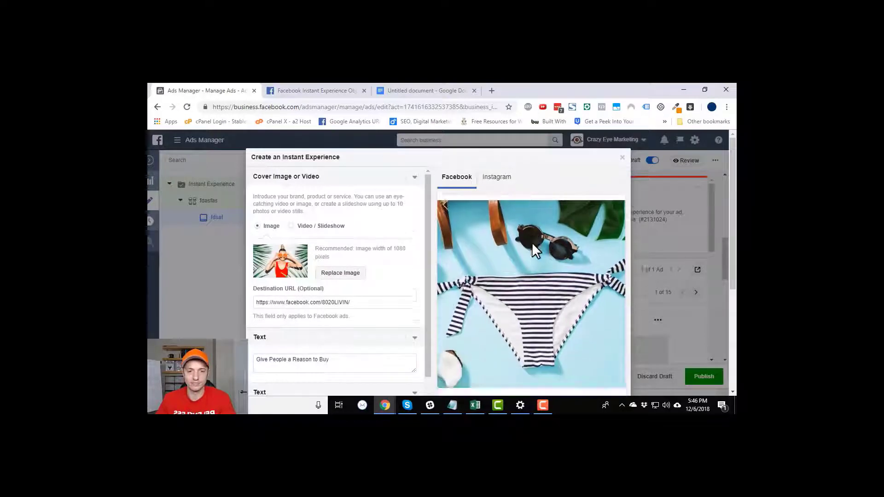
pyautogui.scroll(-5, 536, 239)
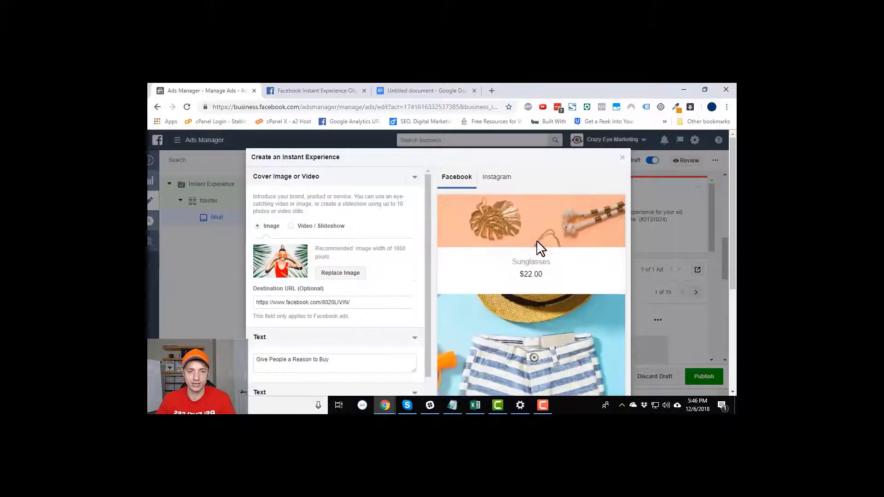
pyautogui.scroll(-5, 529, 298)
pyautogui.scroll(-2, 530, 303)
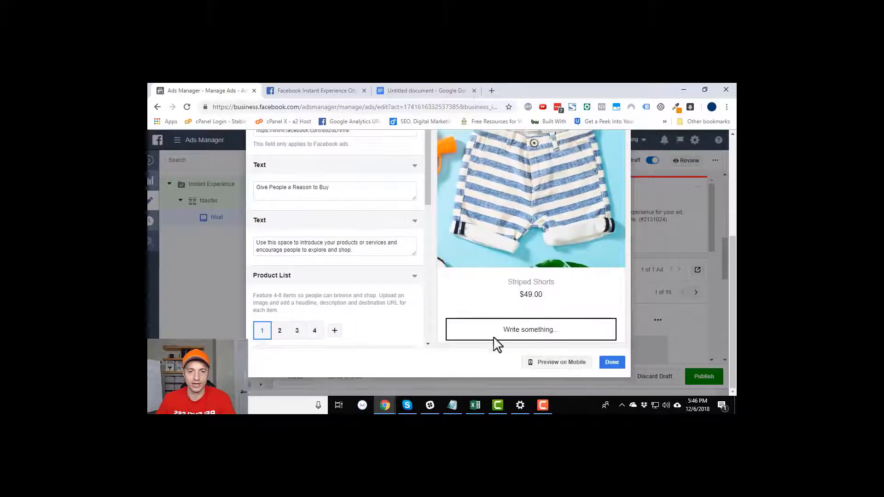
# Review the template's cover image and text sections, and view the Product List settings of products 1 to 4
pyautogui.scroll(6, 322, 263)
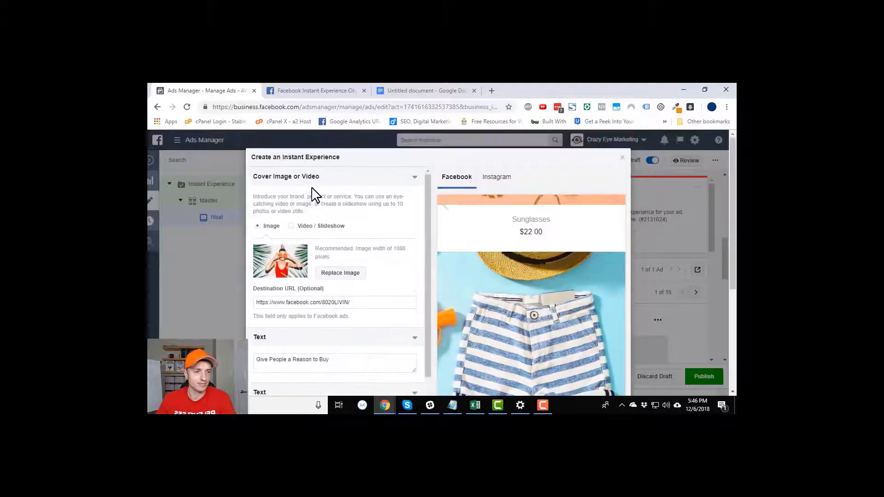
pyautogui.scroll(-3, 339, 228)
pyautogui.scroll(-1, 322, 211)
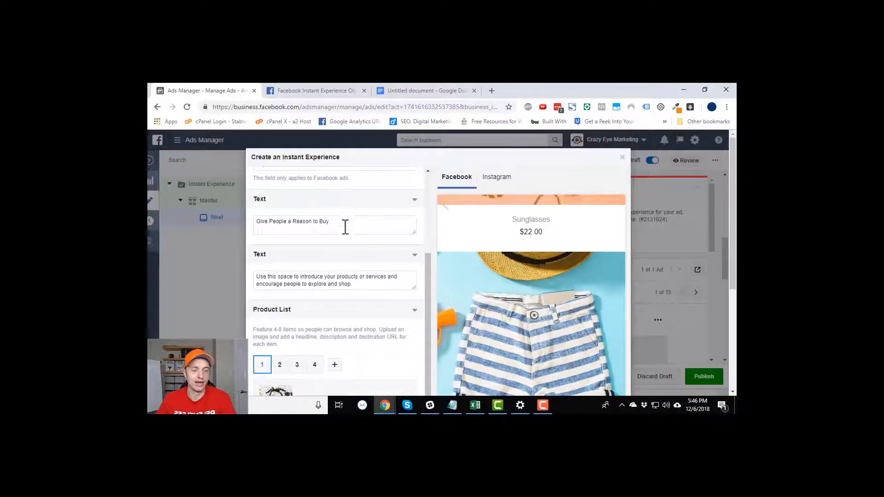
pyautogui.scroll(-2, 338, 215)
pyautogui.scroll(-2, 338, 217)
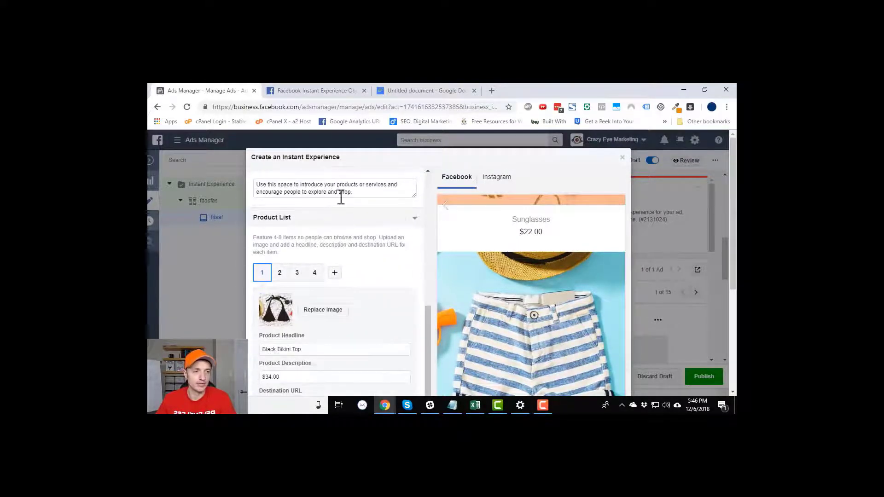
pyautogui.scroll(4, 325, 233)
pyautogui.scroll(-2, 331, 214)
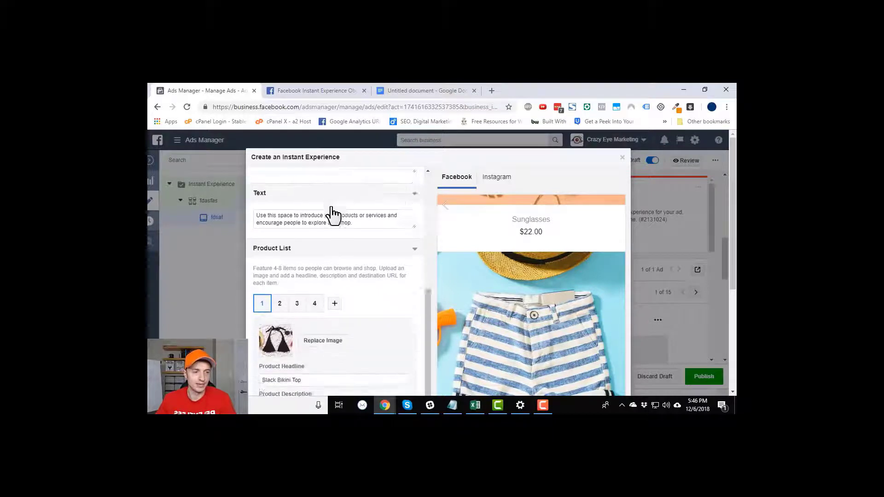
pyautogui.scroll(-1, 333, 214)
pyautogui.click(280, 267)
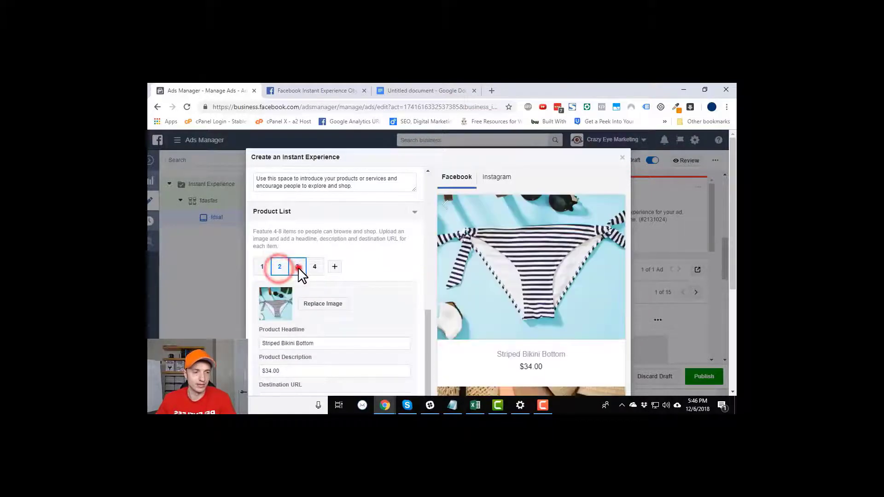
pyautogui.click(298, 267)
pyautogui.click(315, 267)
# Add a fifth and a sixth product to the Product List, and review the Button section's label and destination
pyautogui.click(335, 267)
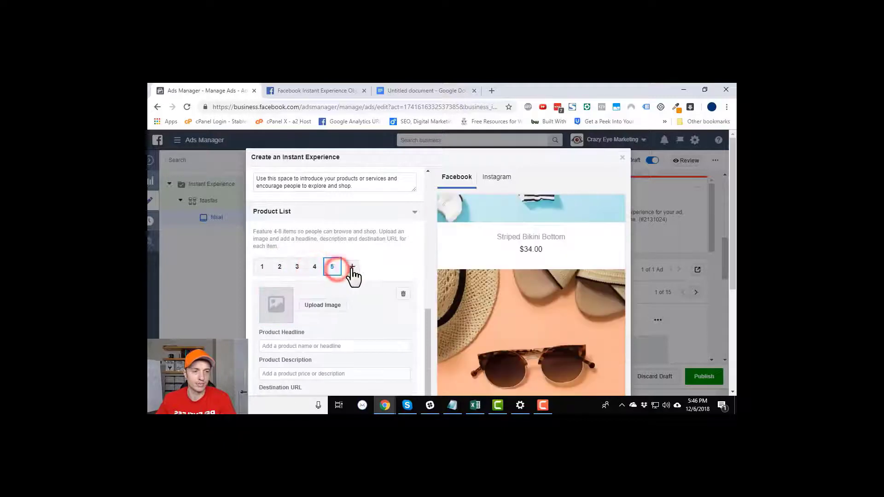
pyautogui.click(352, 267)
pyautogui.scroll(-2, 351, 314)
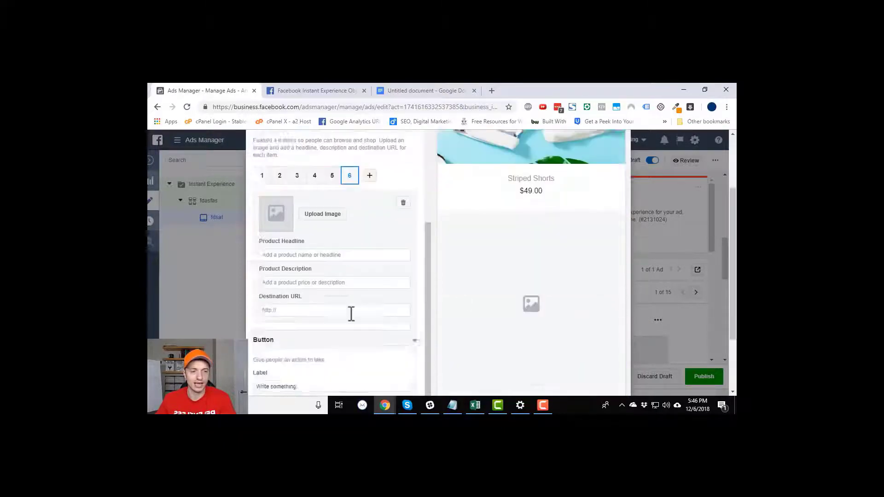
pyautogui.scroll(-2, 352, 322)
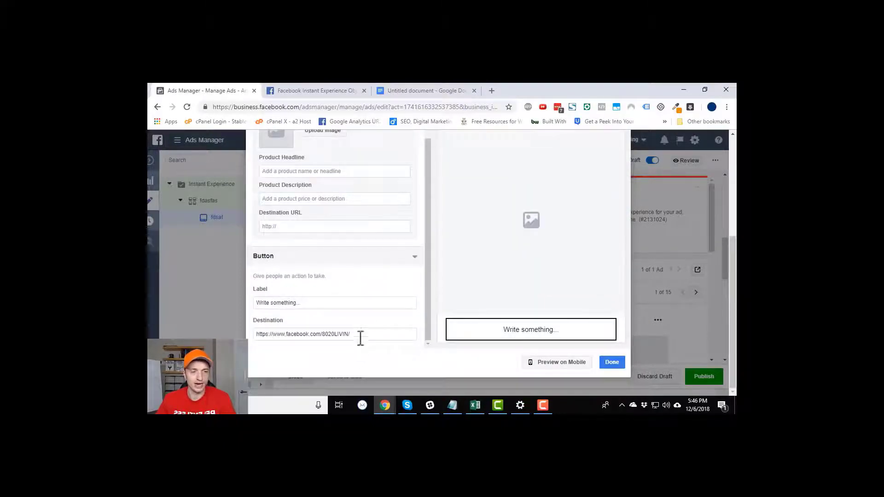
pyautogui.scroll(4, 532, 281)
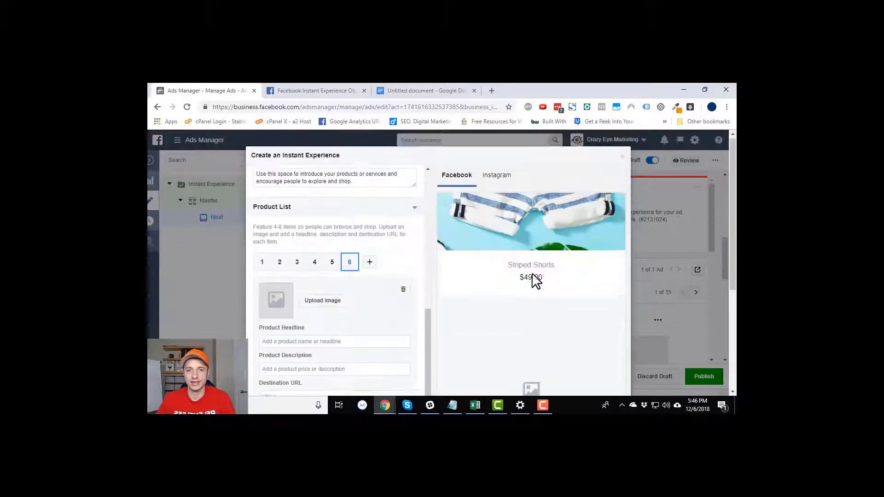
# Discard the unsaved Sell Products experience and start a Custom Instant Experience
pyautogui.click(621, 159)
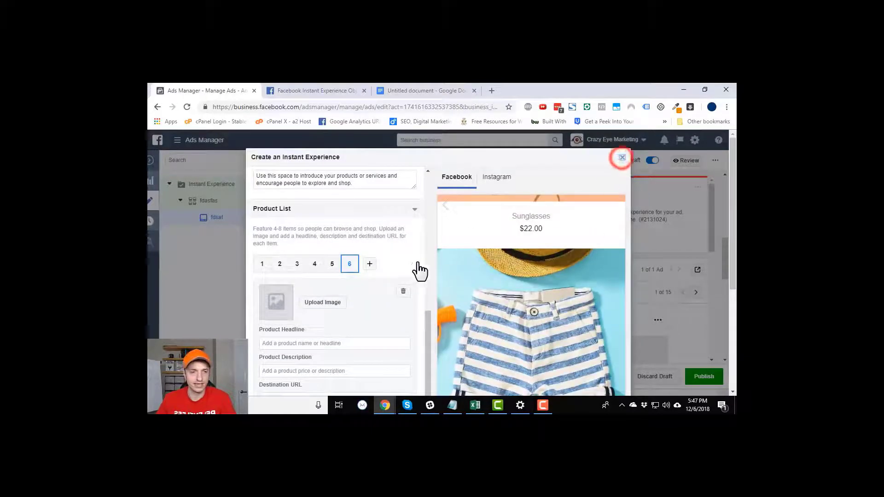
pyautogui.click(496, 249)
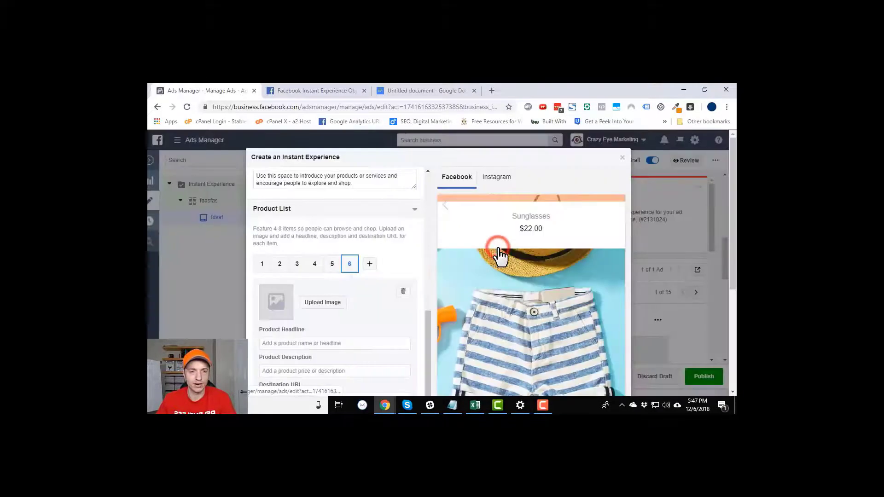
pyautogui.click(623, 158)
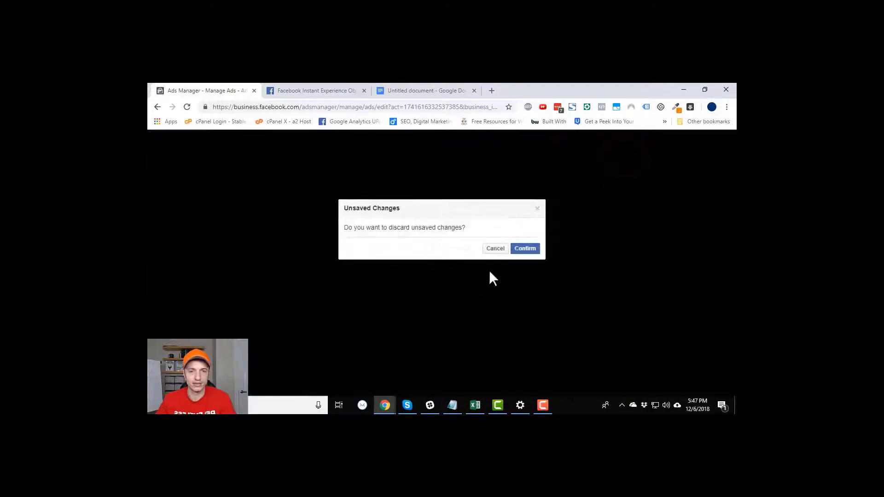
pyautogui.click(529, 248)
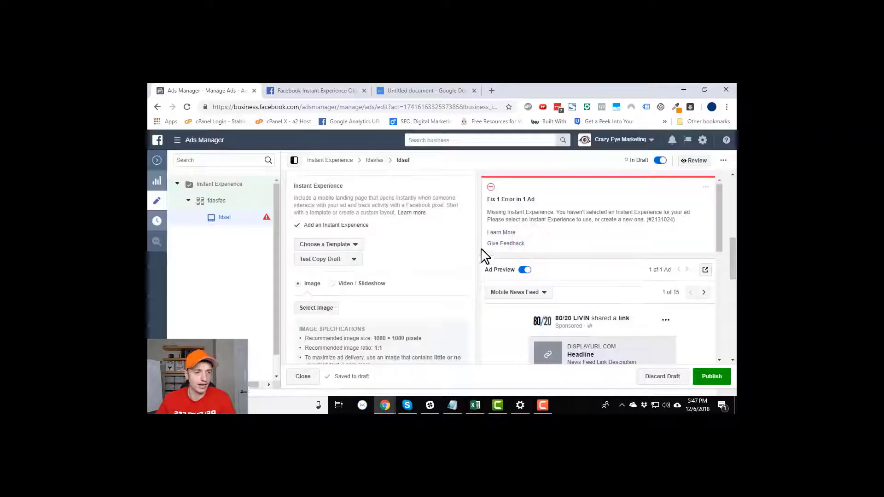
pyautogui.click(347, 245)
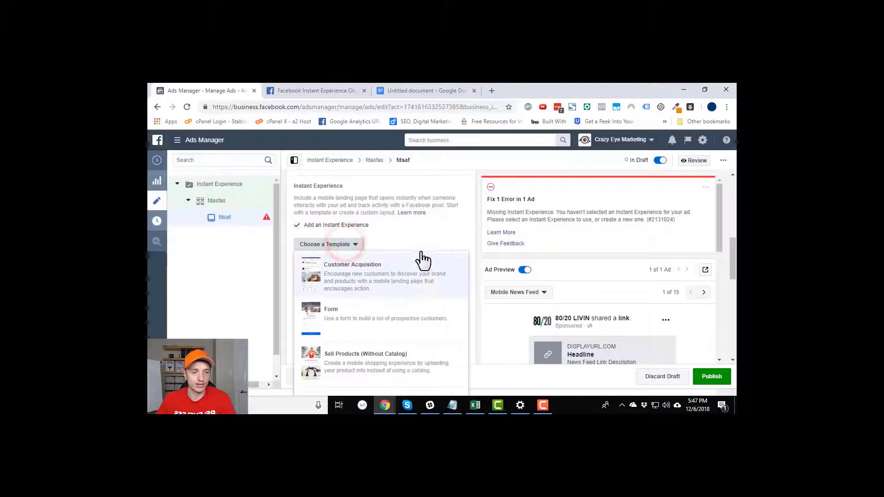
pyautogui.scroll(-5, 438, 251)
pyautogui.scroll(2, 442, 290)
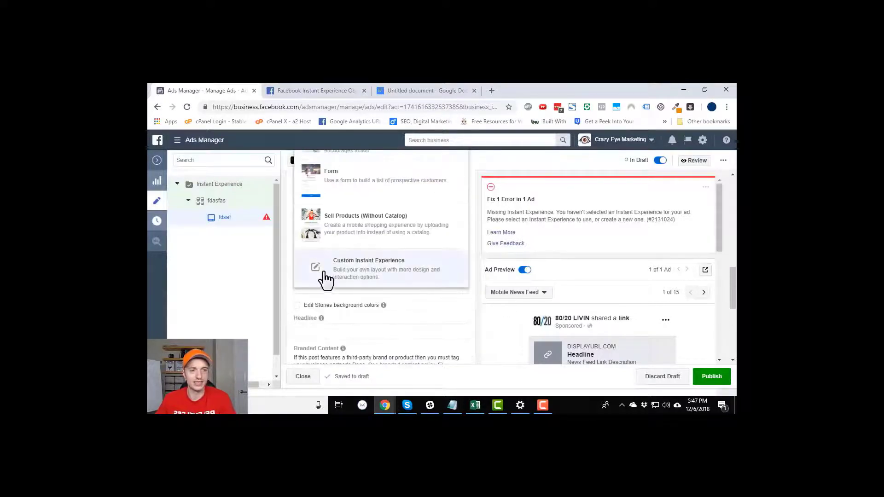
pyautogui.click(368, 269)
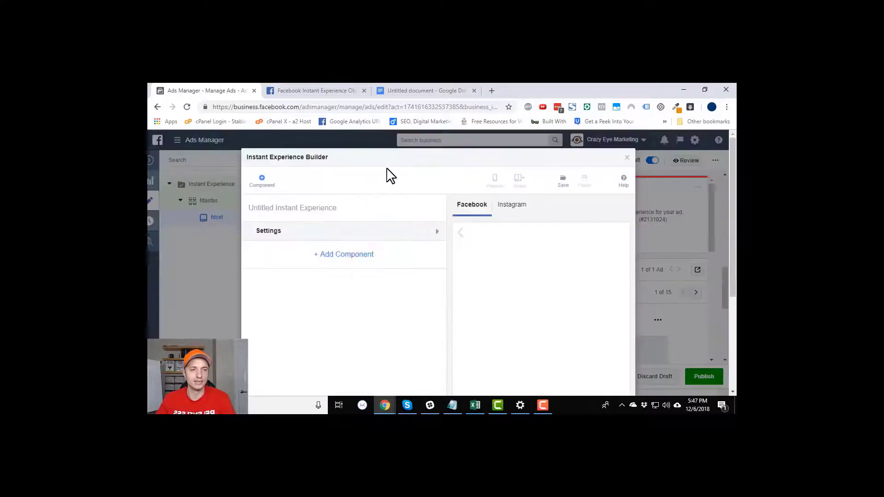
# Name the custom Instant Experience "Demo"
pyautogui.click(308, 208)
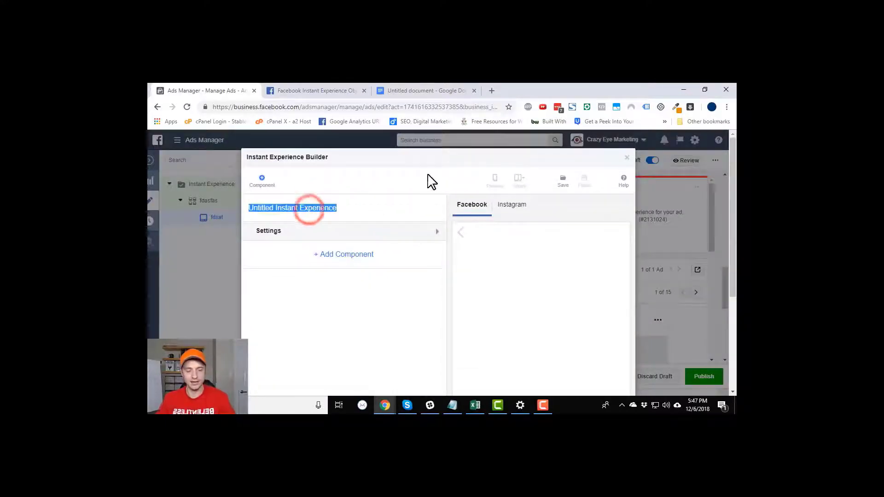
pyautogui.write('Demo')
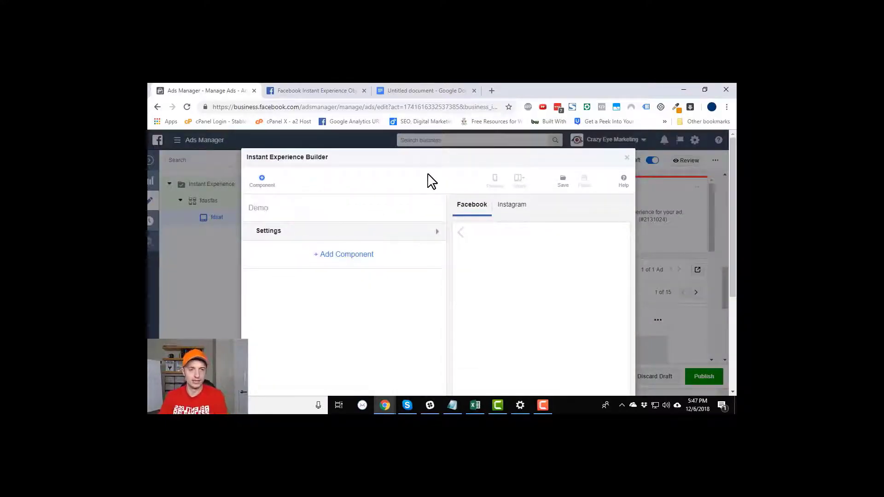
pyautogui.scroll(-1, 374, 253)
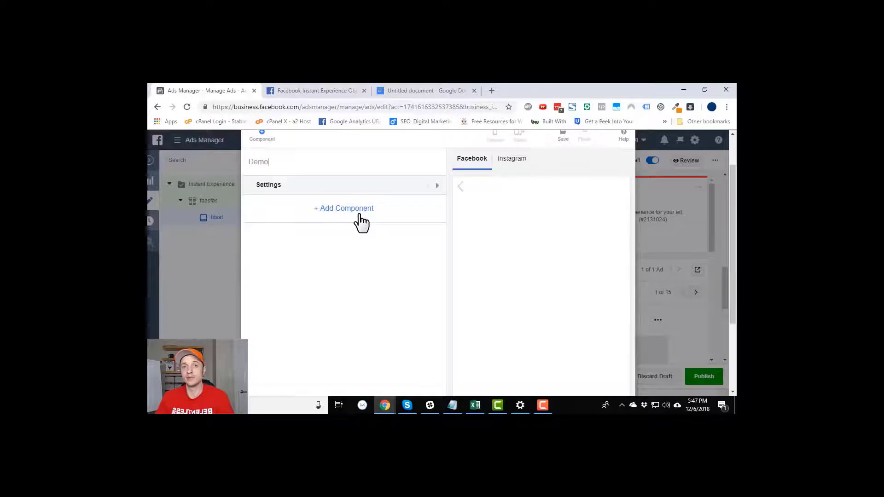
# Switch to the Google Docs notes, highlight the "Mini Web Page" bullet, and return to the Instant Experience Builder in Ads Manager
pyautogui.click(399, 90)
pyautogui.moveTo(295, 257); pyautogui.dragTo(396, 257)
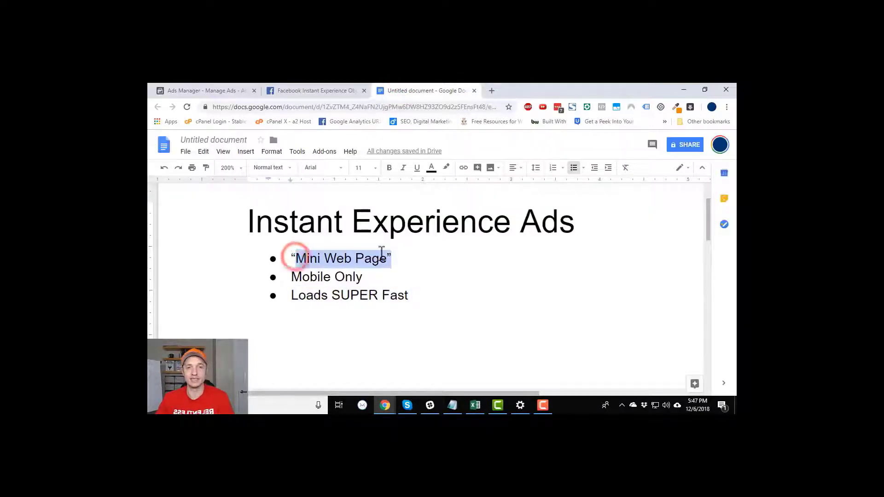
pyautogui.click(208, 91)
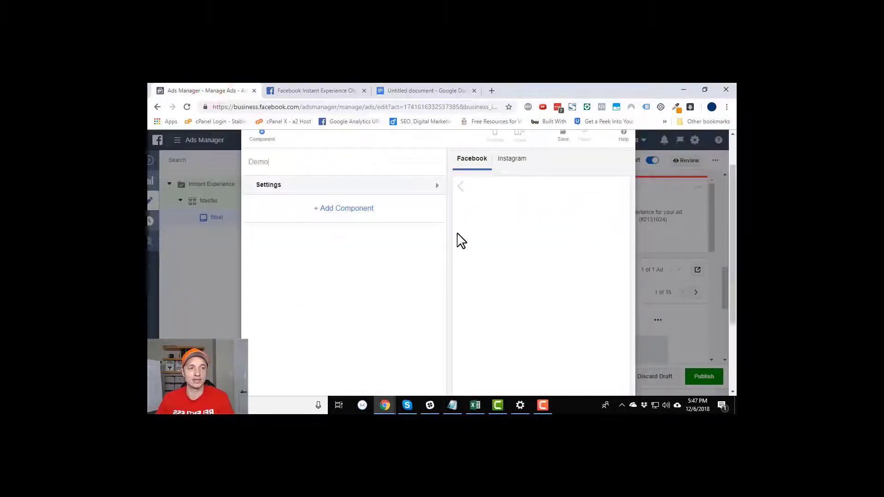
# Add a Button component to the Demo Instant Experience
pyautogui.click(348, 210)
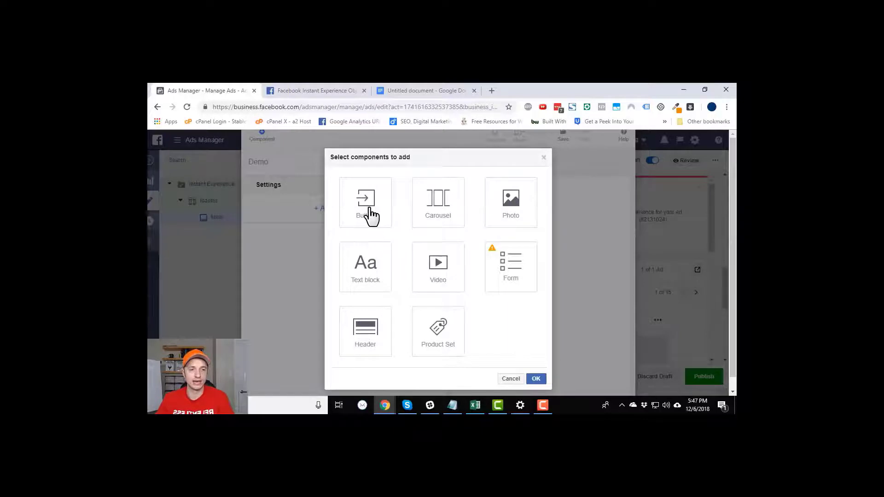
pyautogui.click(347, 205)
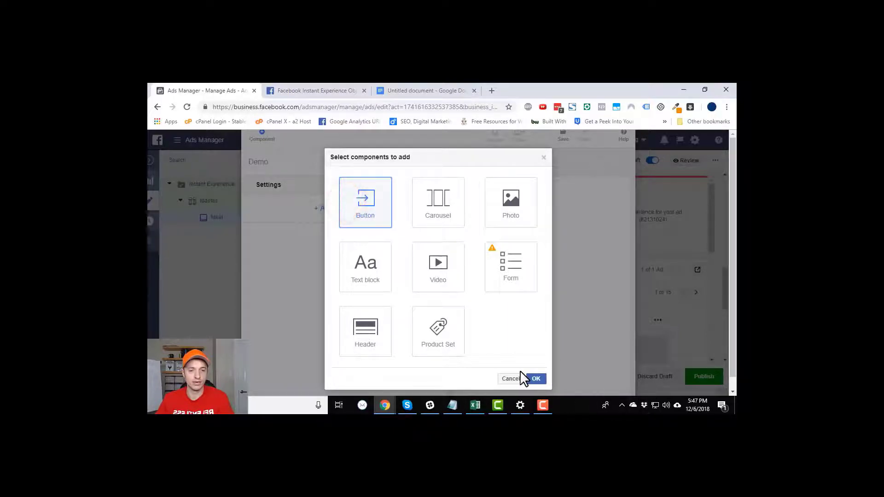
pyautogui.click(537, 379)
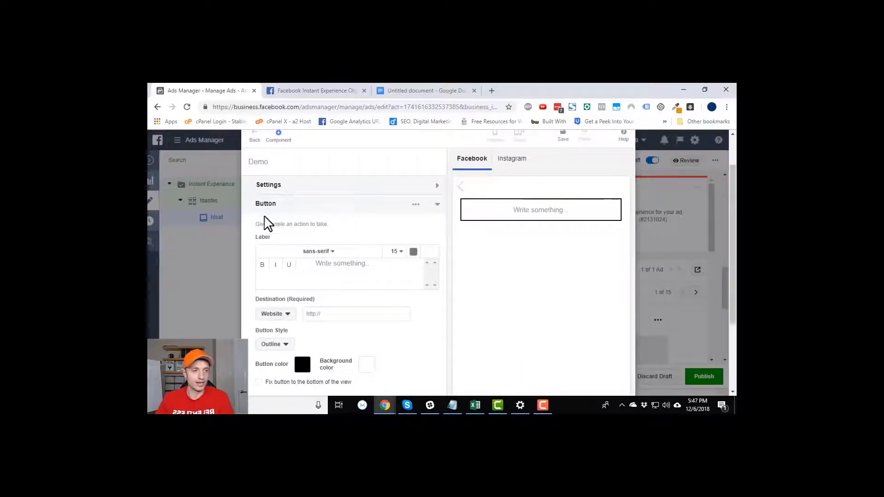
# Set the button label to "Click Here Now!" in the HelveticaNeue-UltraLight font
pyautogui.click(351, 266)
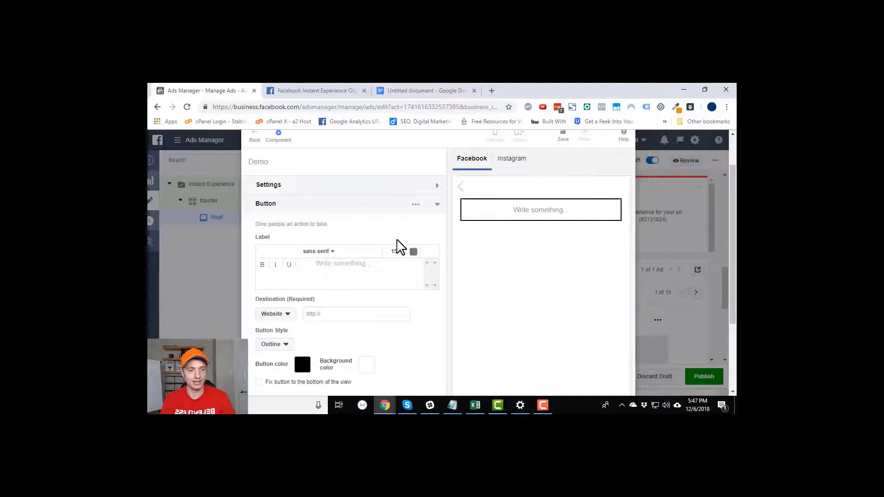
pyautogui.write('Click Here Now!')
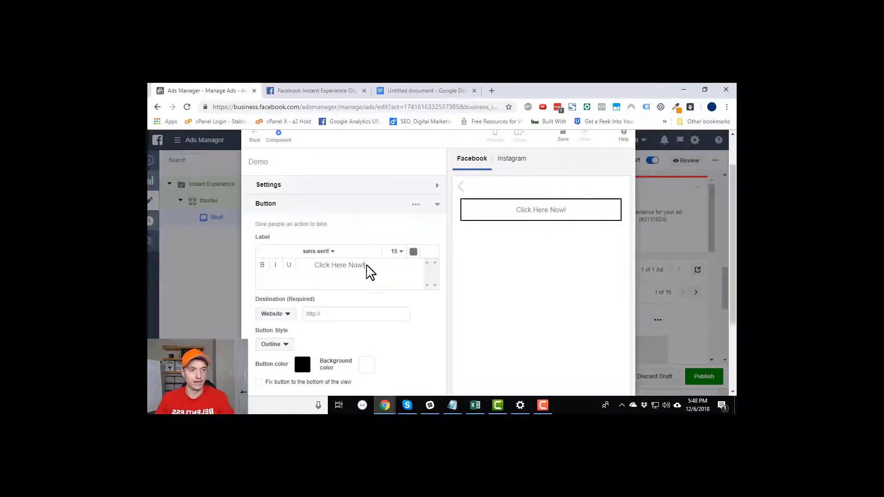
pyautogui.click(330, 252)
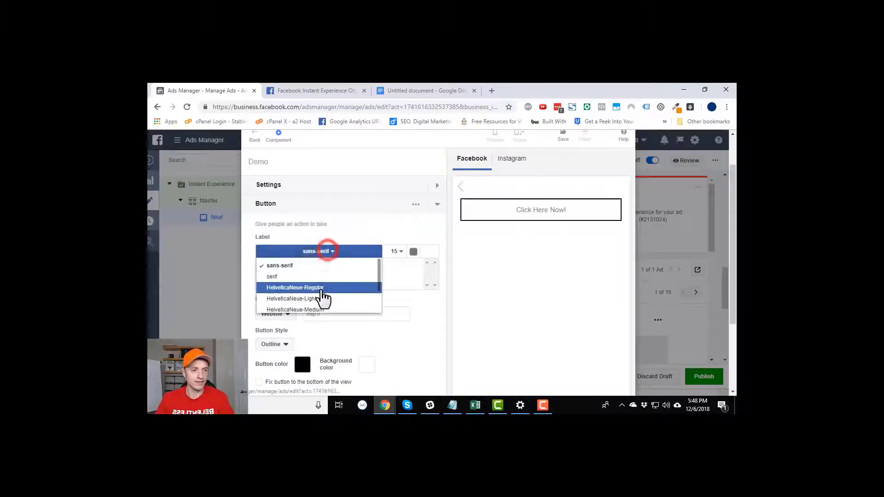
pyautogui.scroll(-2, 336, 296)
pyautogui.click(319, 291)
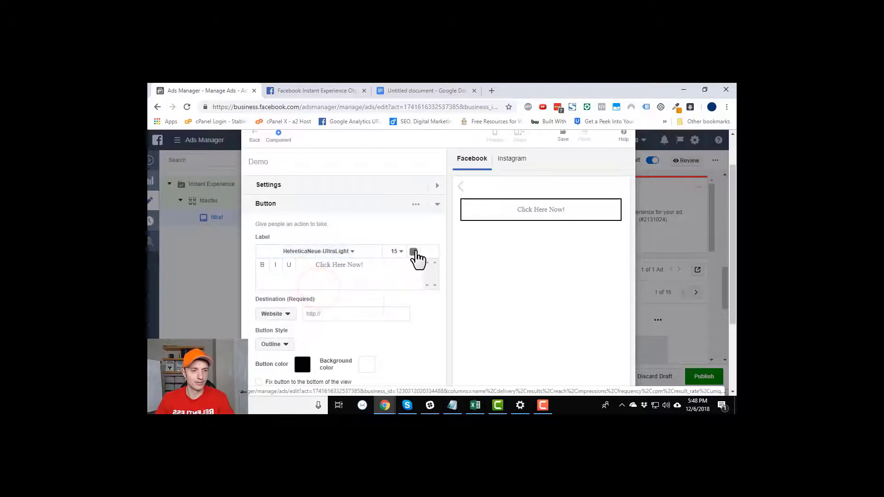
# Colour the button label red (ff0000) and set its font size to 22
pyautogui.click(413, 251)
pyautogui.click(524, 278)
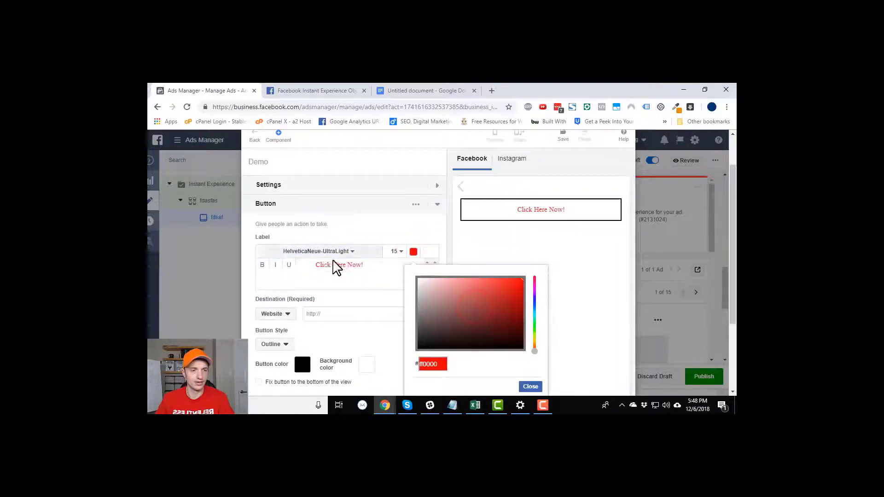
pyautogui.click(354, 269)
pyautogui.click(400, 262)
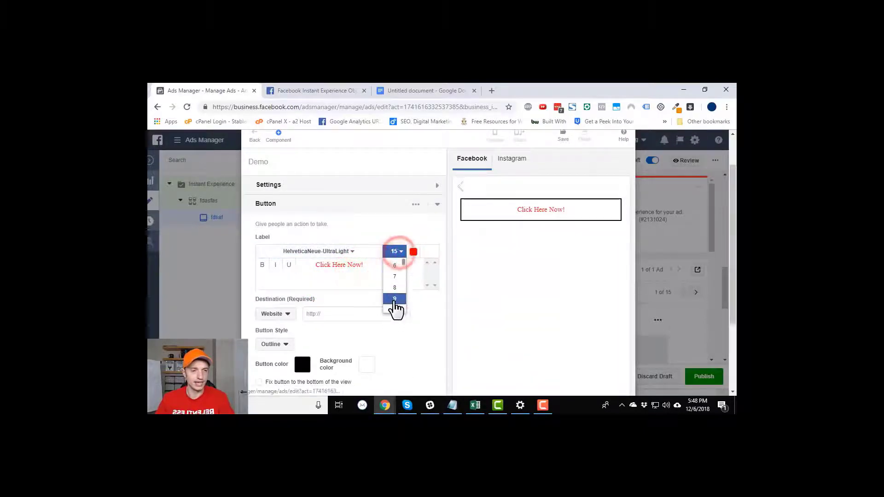
pyautogui.click(397, 310)
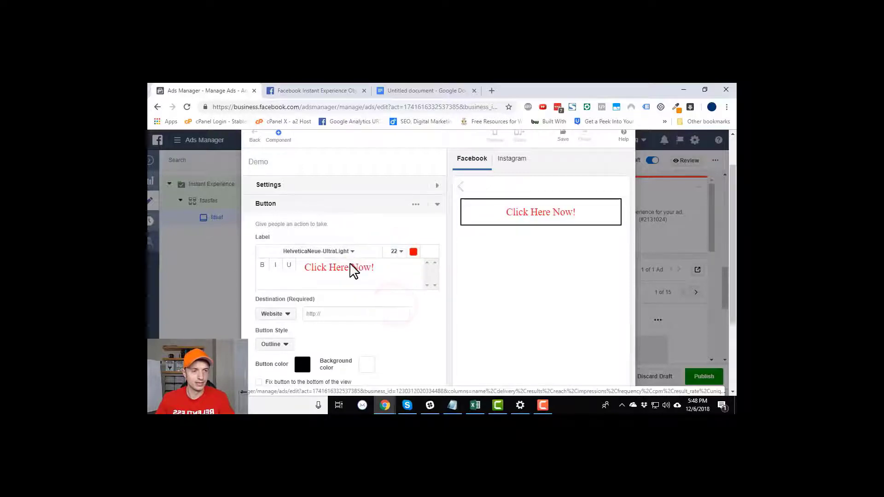
pyautogui.scroll(-1, 331, 272)
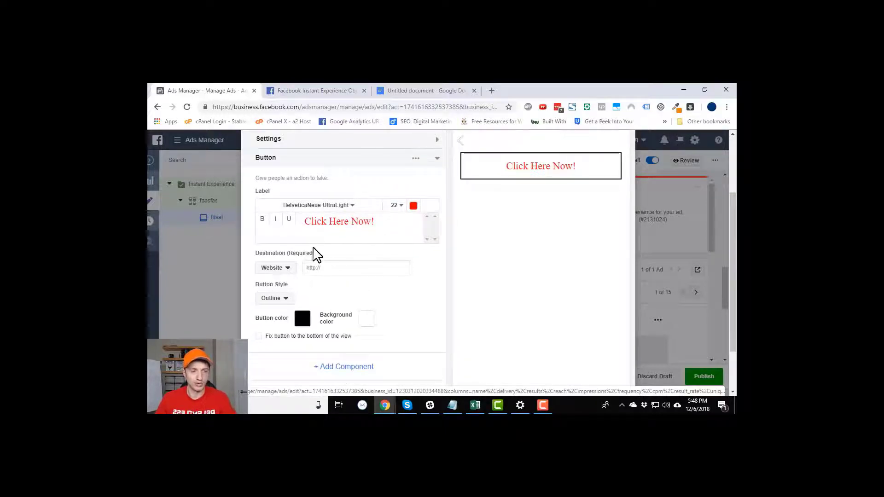
pyautogui.click(330, 267)
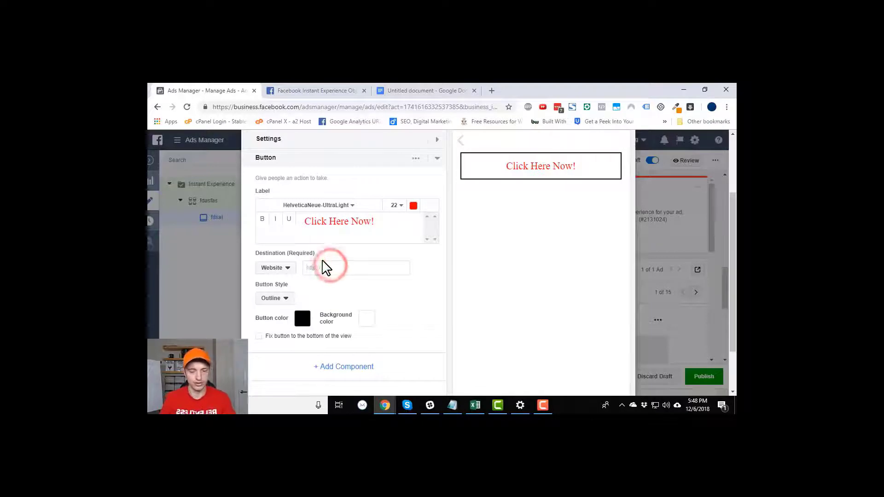
pyautogui.write('https://www')
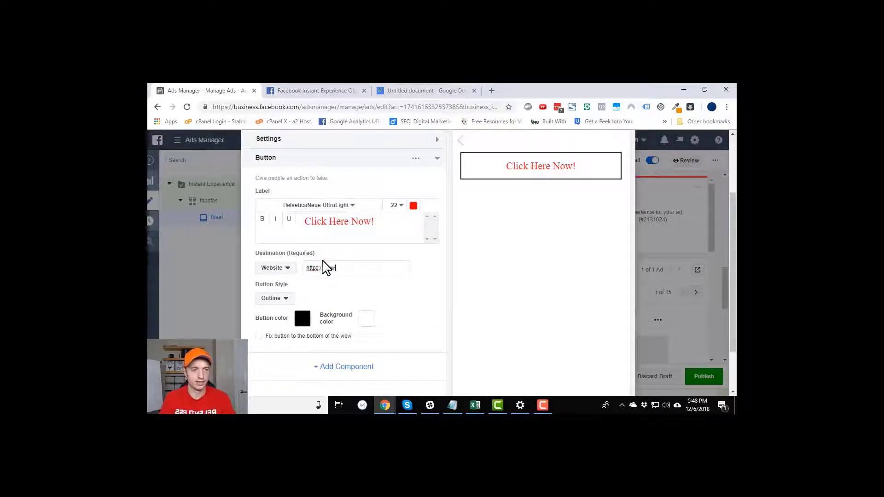
pyautogui.write('.crazyeyemarketing.com')
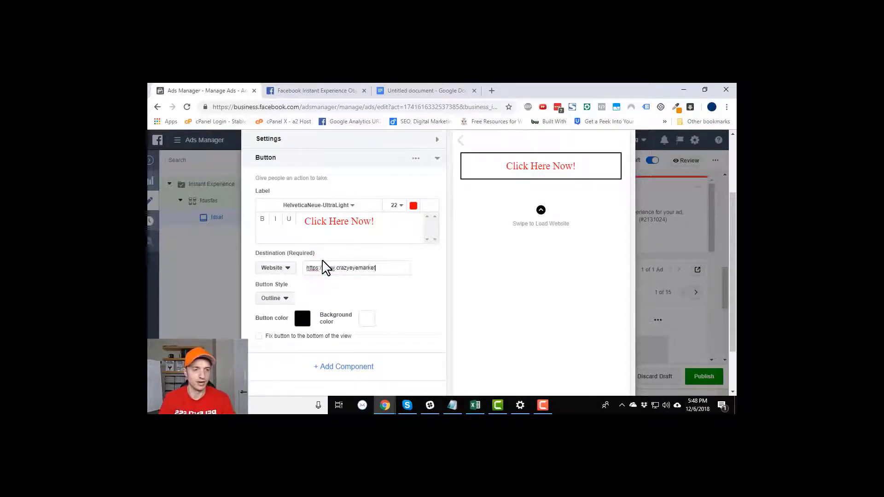
pyautogui.click(288, 269)
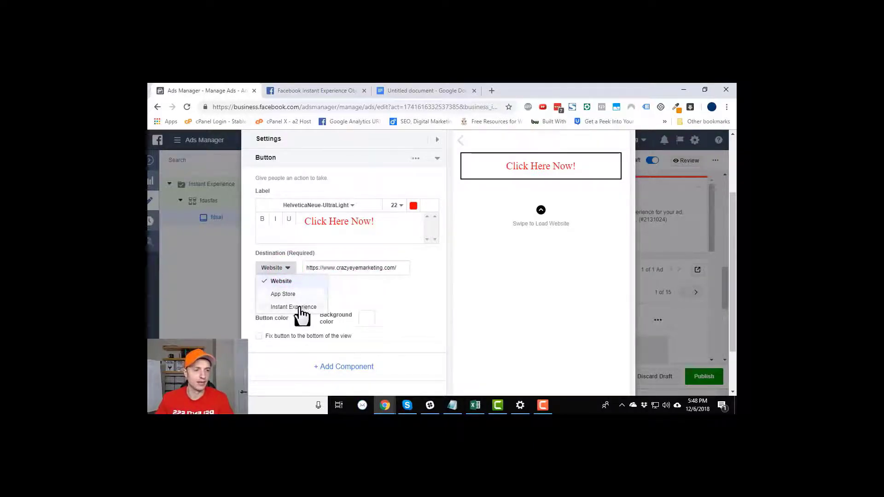
pyautogui.click(292, 281)
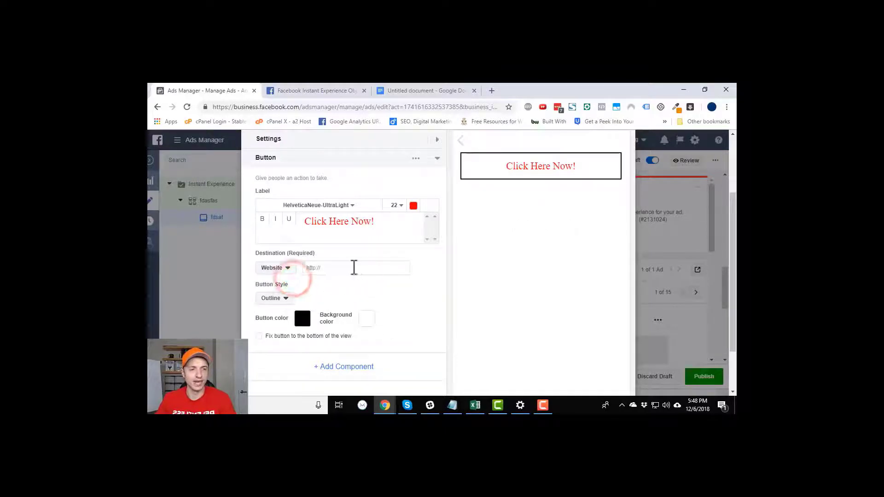
pyautogui.click(335, 268)
pyautogui.write('https://www.crazyeyemarketing.com')
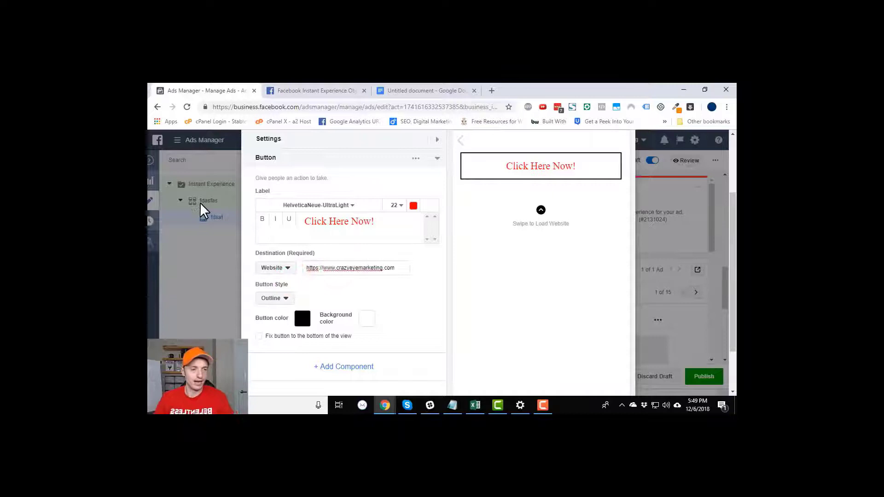
# Change the button style to Fill
pyautogui.scroll(-2, 200, 203)
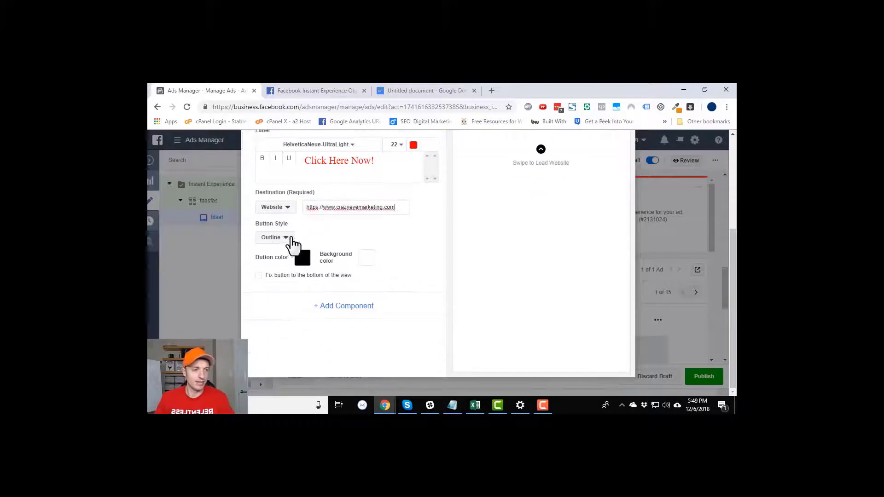
pyautogui.click(275, 237)
pyautogui.scroll(3, 546, 221)
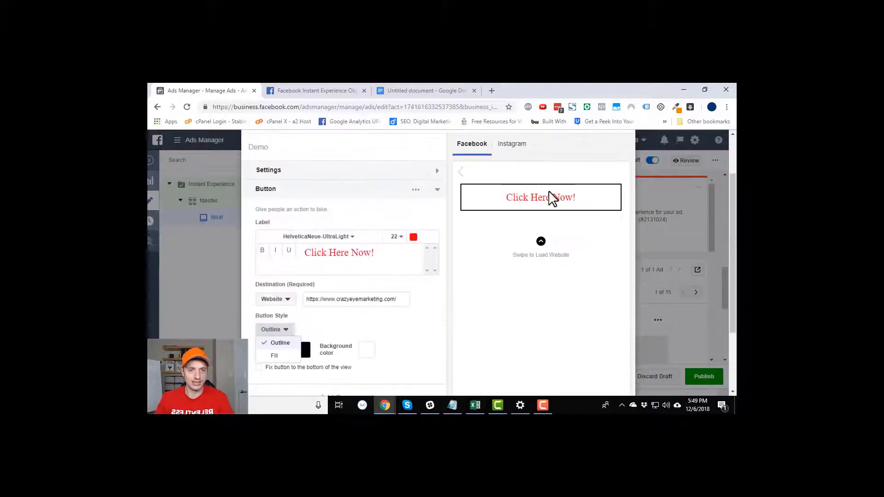
pyautogui.click(275, 355)
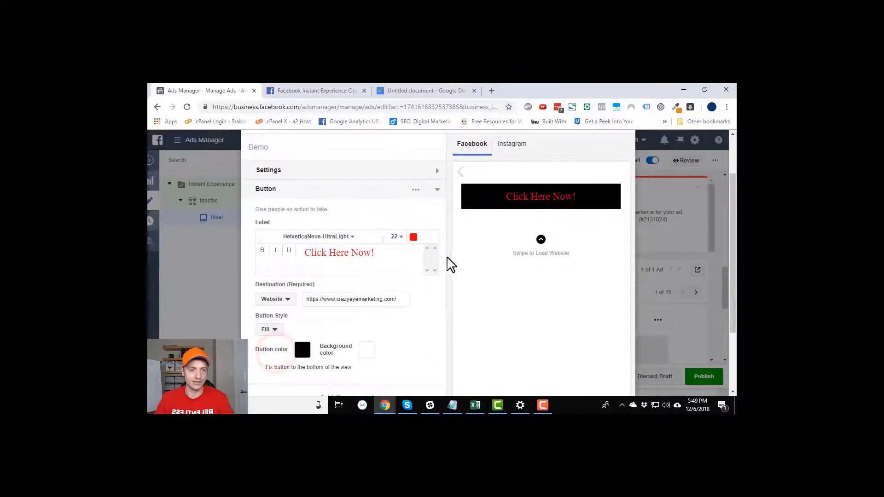
# Change the button color to a dark maroon red and dismiss the component selection without adding anything
pyautogui.scroll(-1, 323, 300)
pyautogui.click(302, 304)
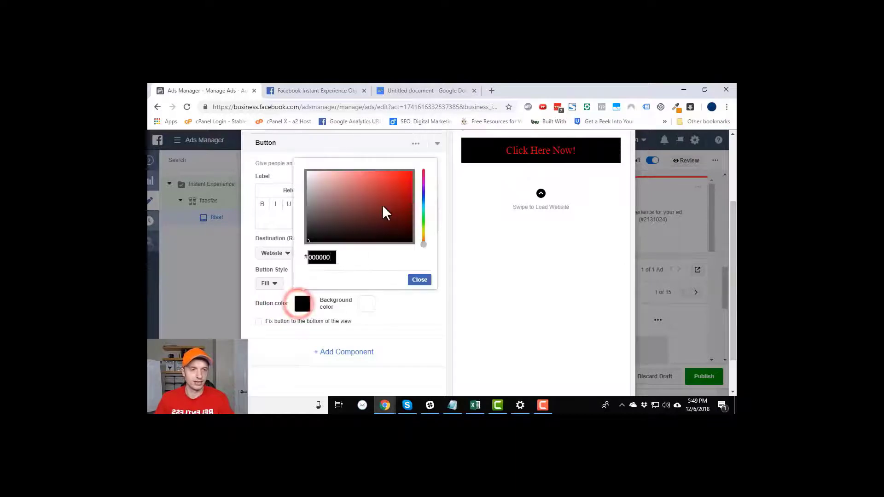
pyautogui.moveTo(384, 206); pyautogui.dragTo(376, 224)
pyautogui.click(364, 351)
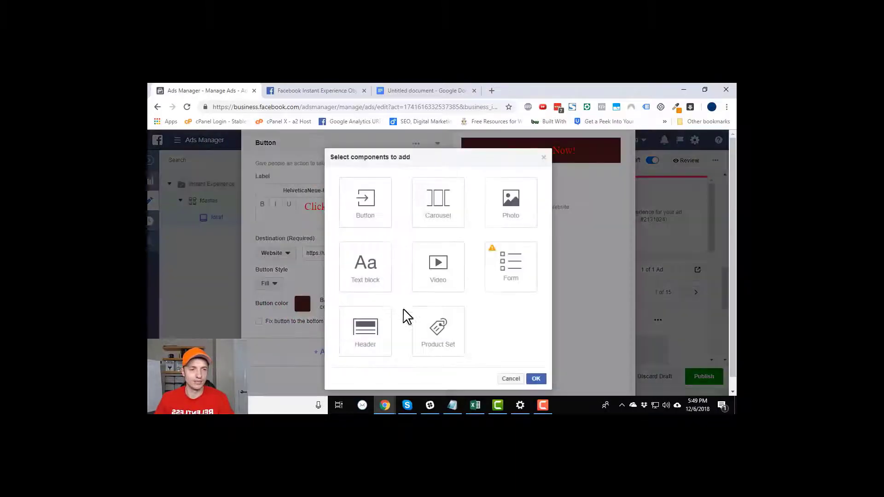
pyautogui.click(543, 161)
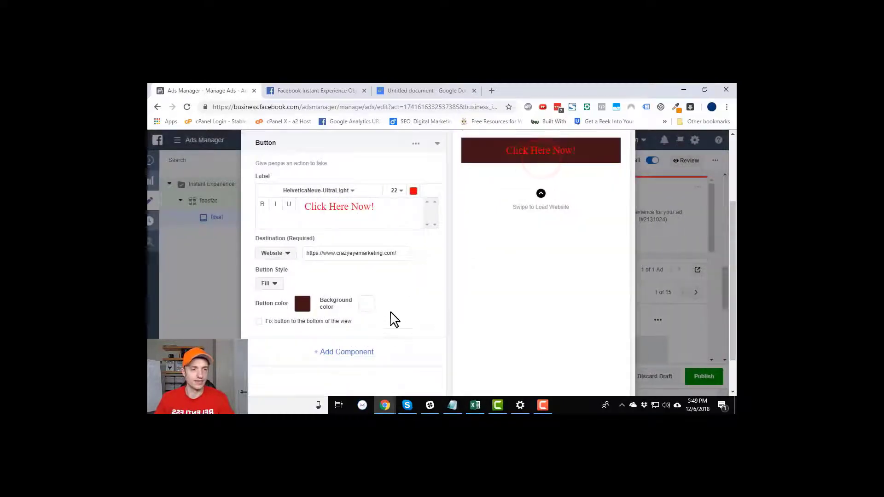
# Try fixing the button to the bottom of the view
pyautogui.click(256, 321)
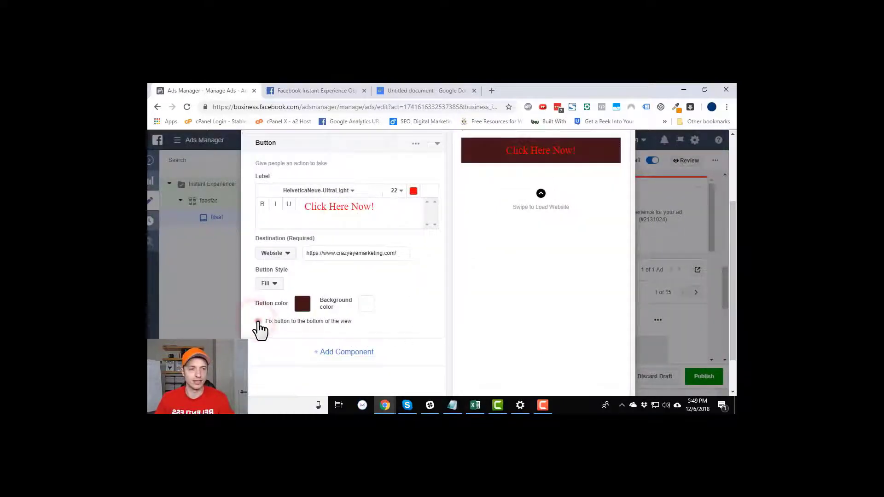
pyautogui.click(259, 322)
pyautogui.scroll(2, 570, 244)
pyautogui.scroll(-3, 552, 247)
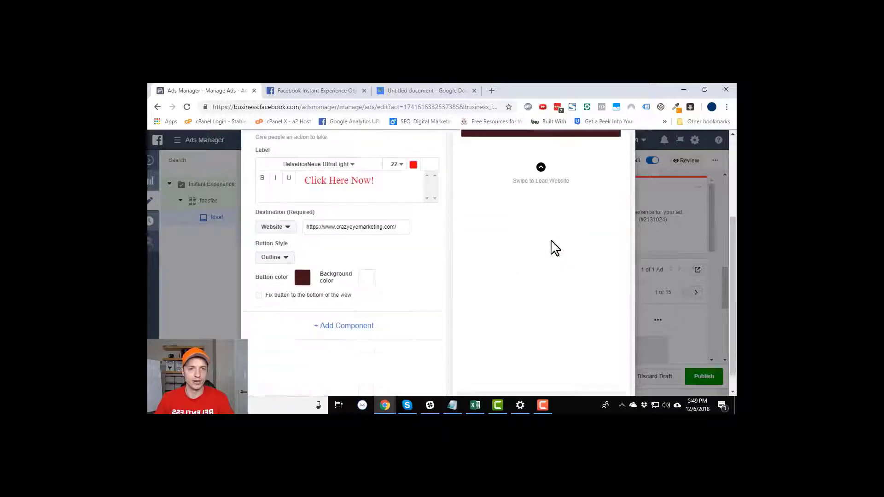
# Add a Carousel component below the button in the Demo Instant Experience
pyautogui.click(337, 314)
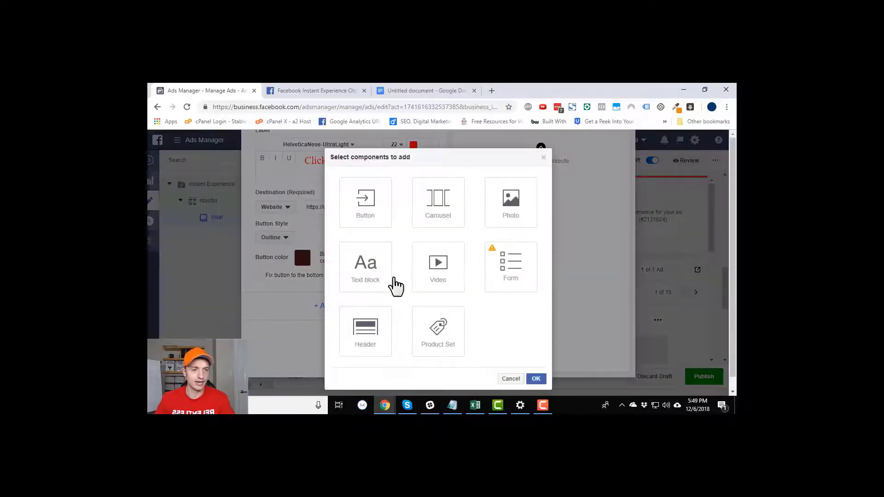
pyautogui.click(438, 211)
pyautogui.click(535, 379)
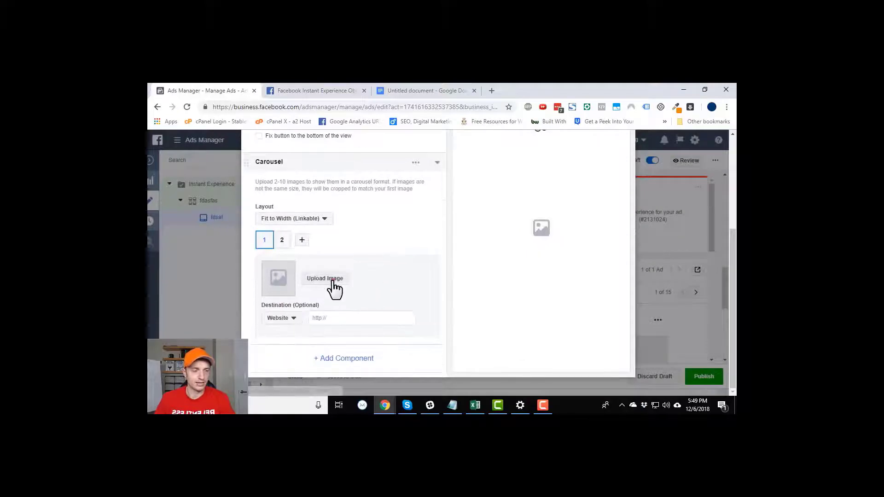
# Use the account image of a group of people as the carousel's first image
pyautogui.click(331, 280)
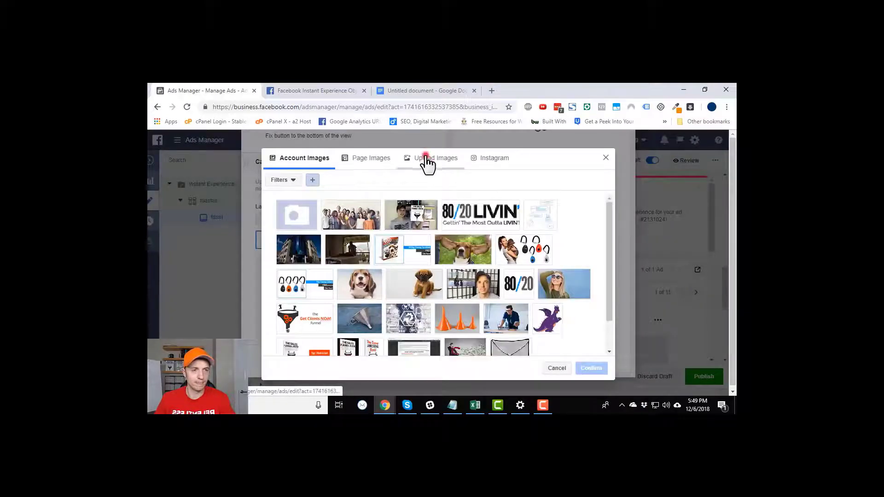
pyautogui.click(426, 157)
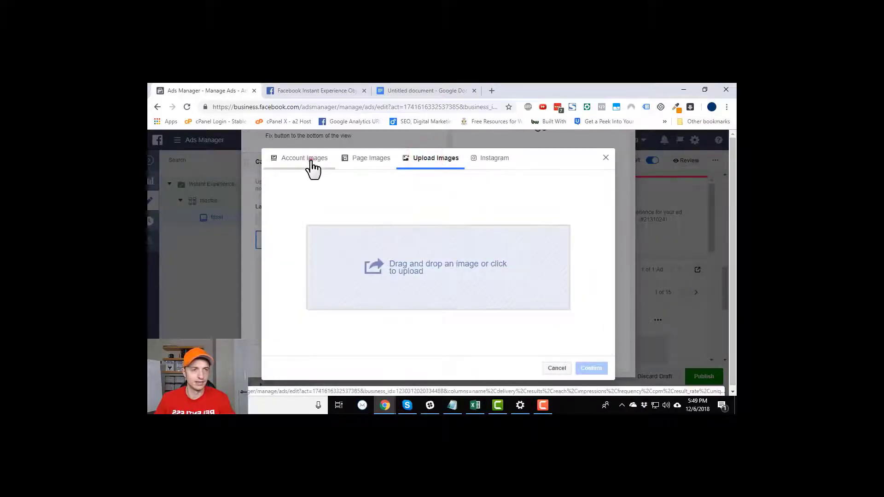
pyautogui.click(305, 158)
pyautogui.click(375, 228)
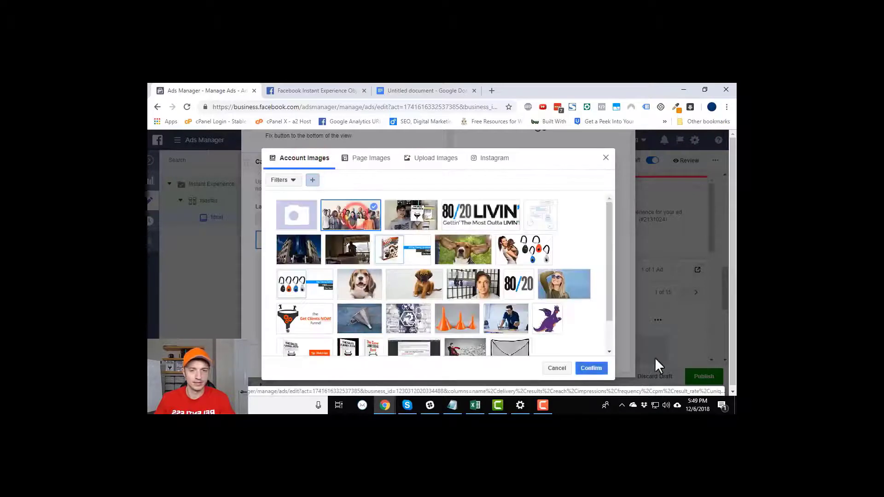
pyautogui.click(591, 369)
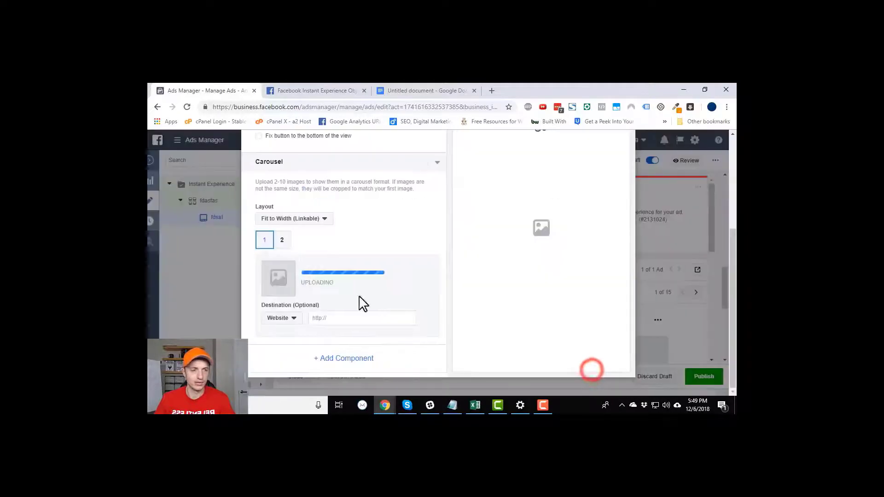
# Use the account image of a woman holding a dog beside coloured clickers as the carousel's second image, and review its destination types
pyautogui.click(283, 244)
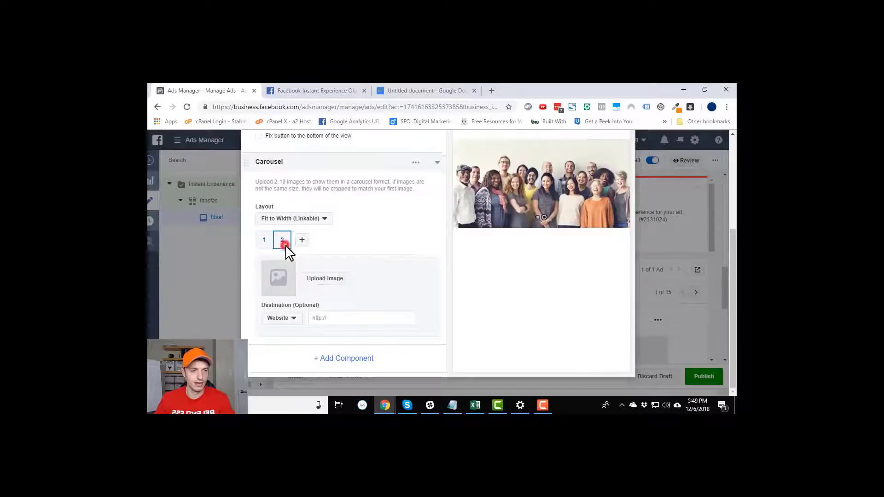
pyautogui.click(324, 278)
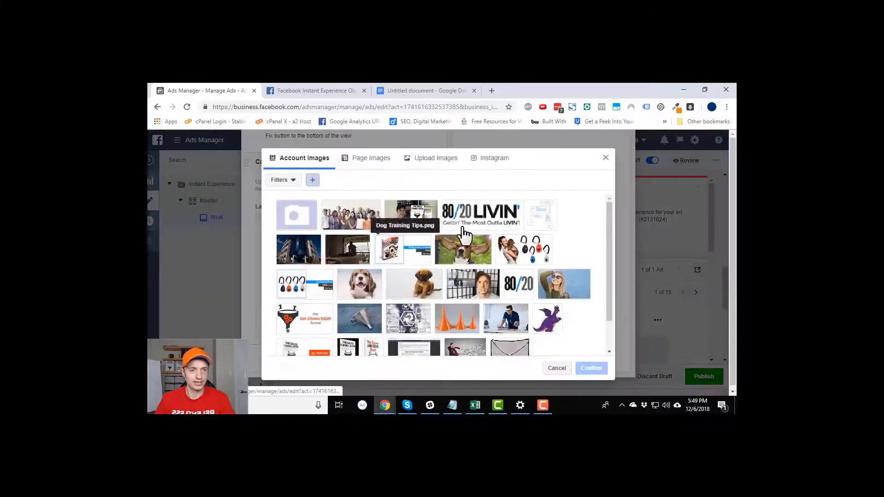
pyautogui.click(524, 249)
pyautogui.click(594, 367)
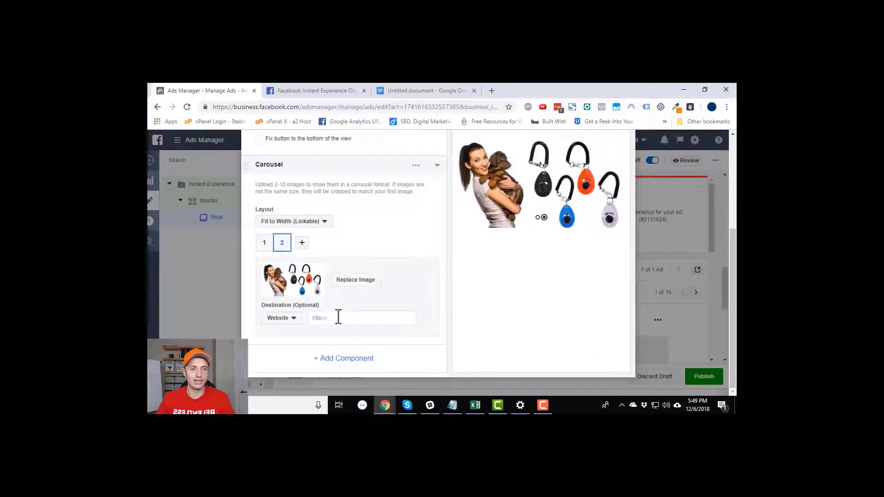
pyautogui.click(288, 319)
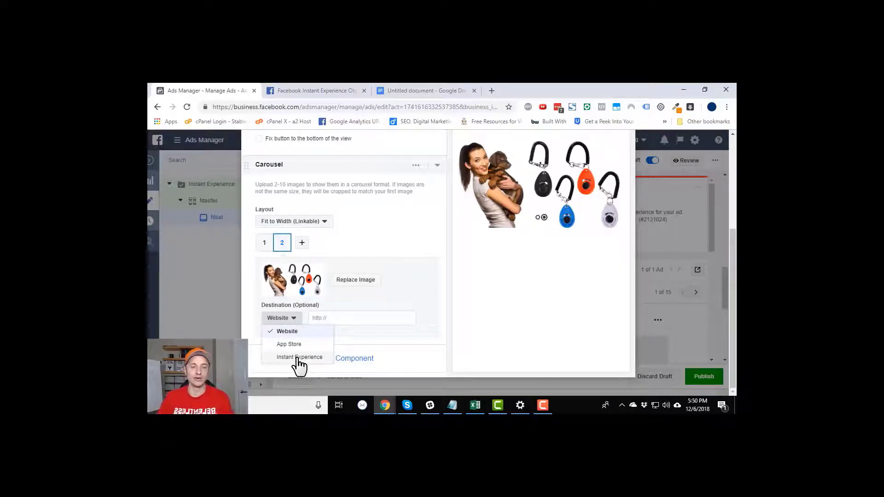
pyautogui.click(411, 214)
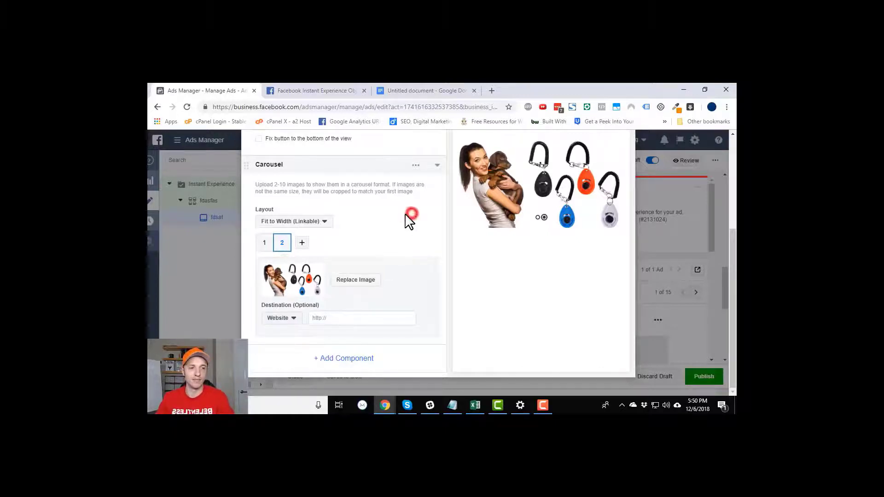
# Add a Text block component below the carousel in the Demo Instant Experience
pyautogui.scroll(1, 349, 243)
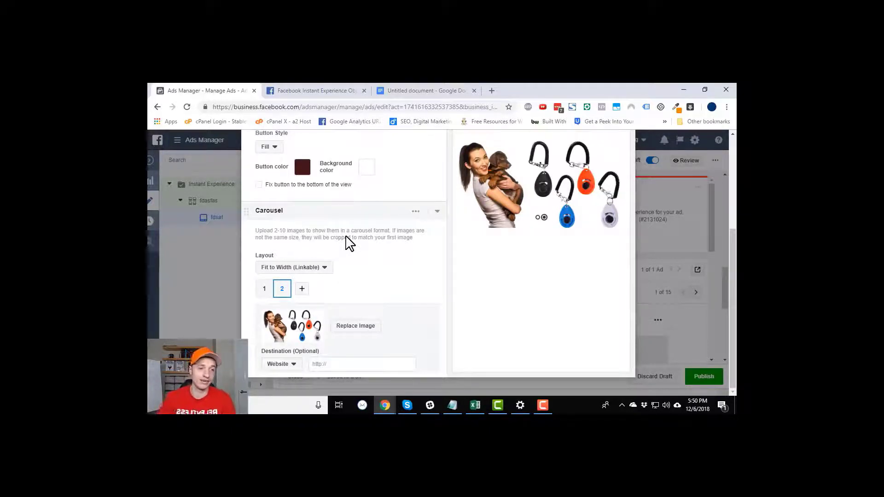
pyautogui.scroll(-1, 349, 249)
pyautogui.click(340, 358)
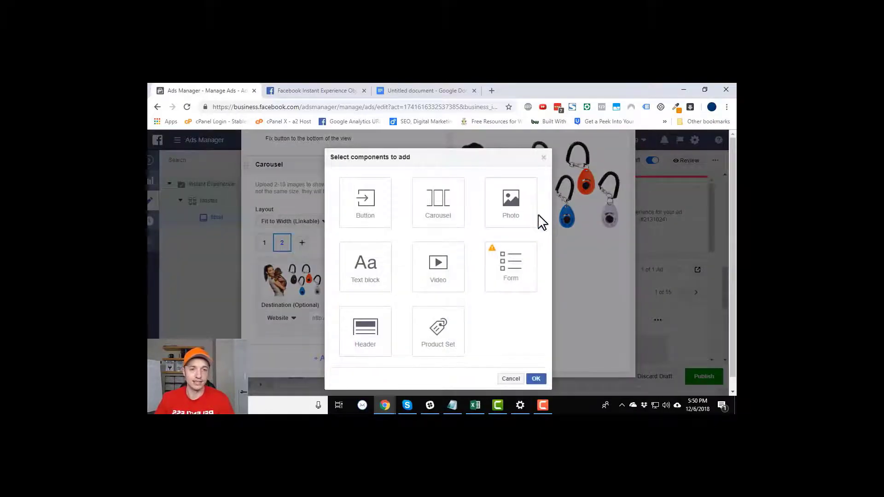
pyautogui.click(518, 207)
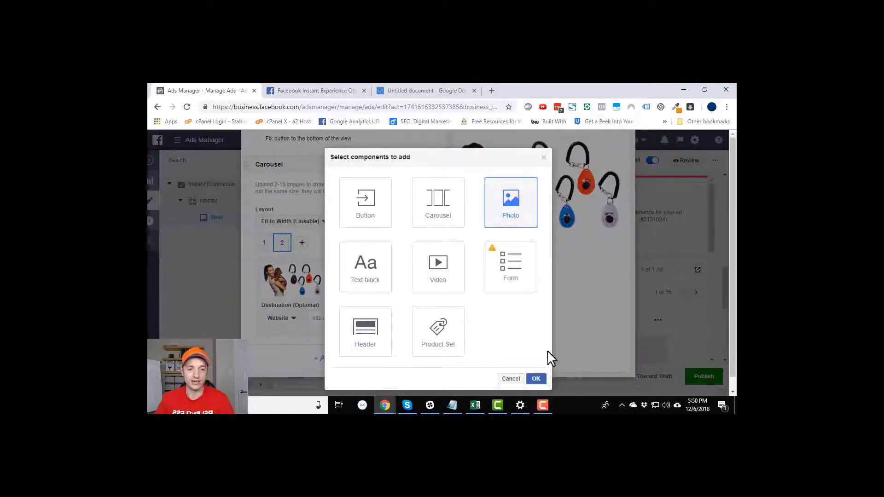
pyautogui.click(364, 276)
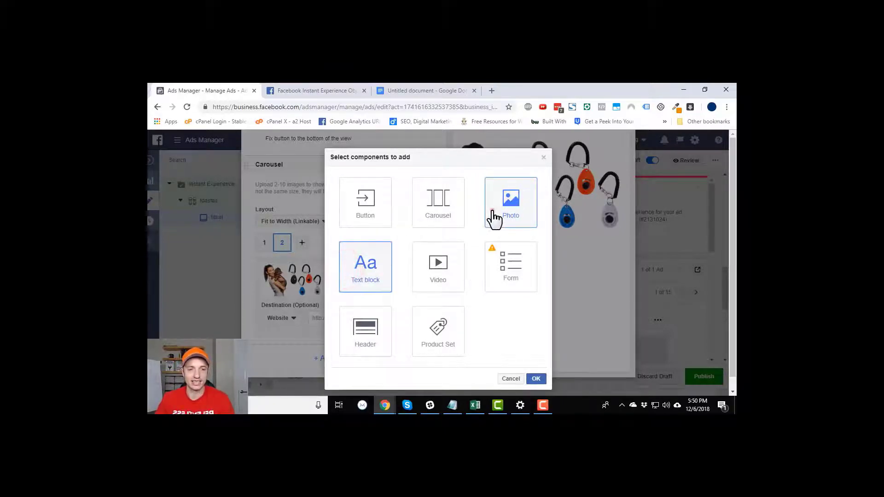
pyautogui.click(493, 212)
pyautogui.click(339, 269)
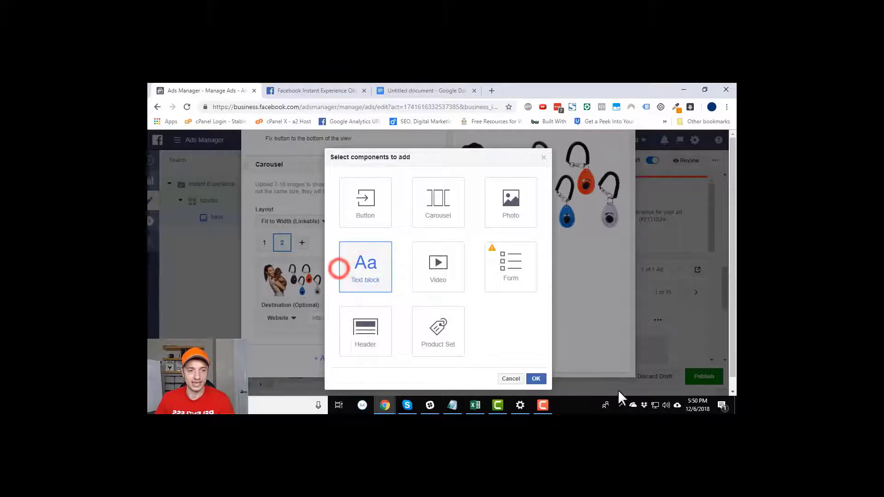
pyautogui.click(536, 378)
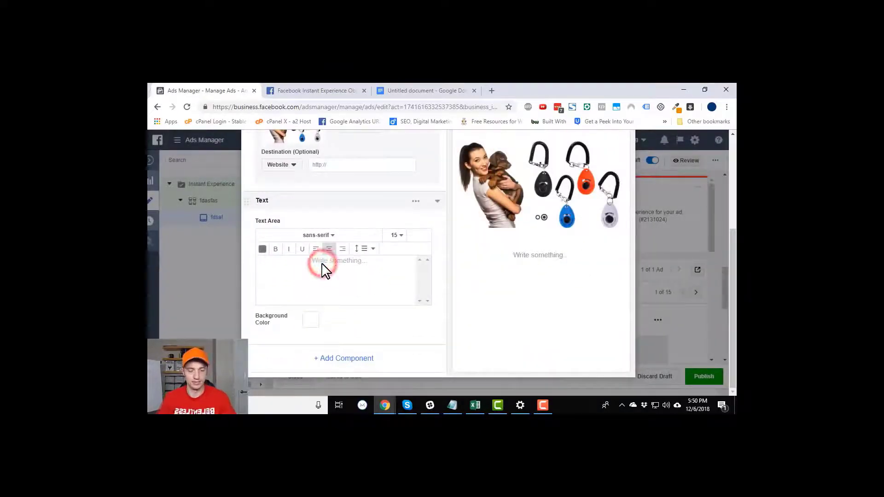
# Fill the text block with "dfhsfkdjas lfjdsj fkldaskl fdsj f" and format it left-aligned at font size 9
pyautogui.write('dfhsfkdjas lfjdsj fkldaskl fdsj f')
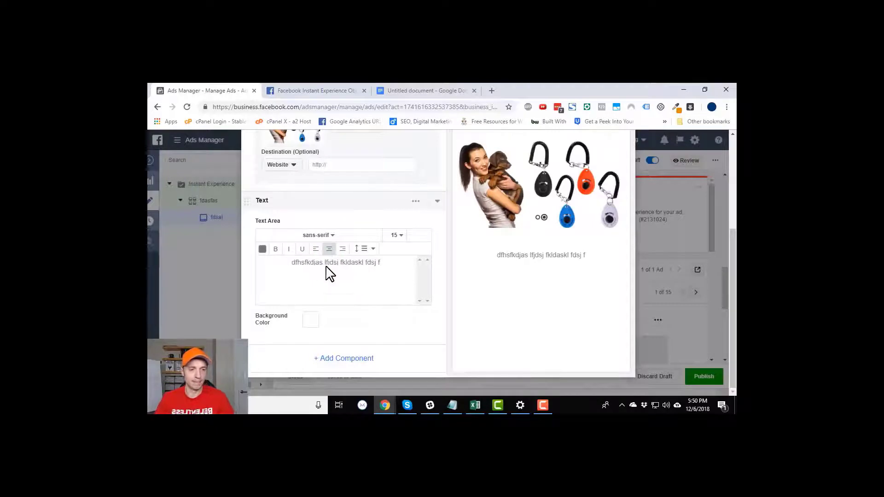
pyautogui.moveTo(384, 270); pyautogui.dragTo(296, 275)
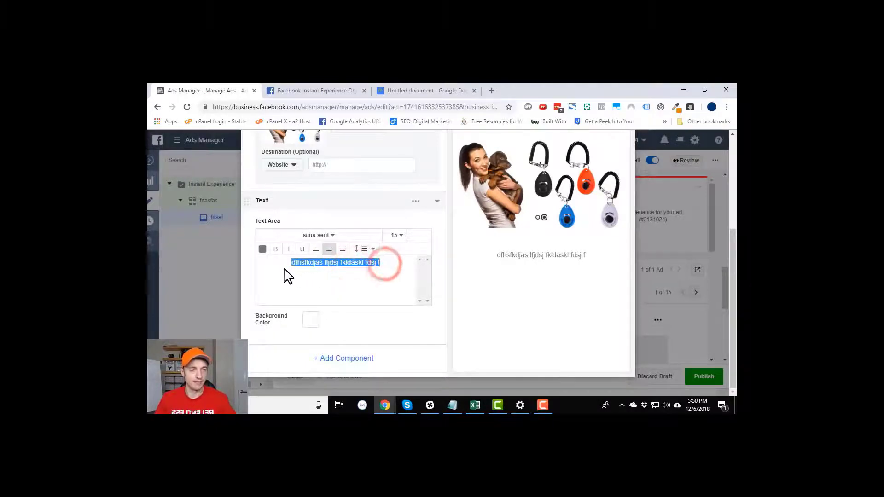
pyautogui.click(316, 249)
pyautogui.click(362, 261)
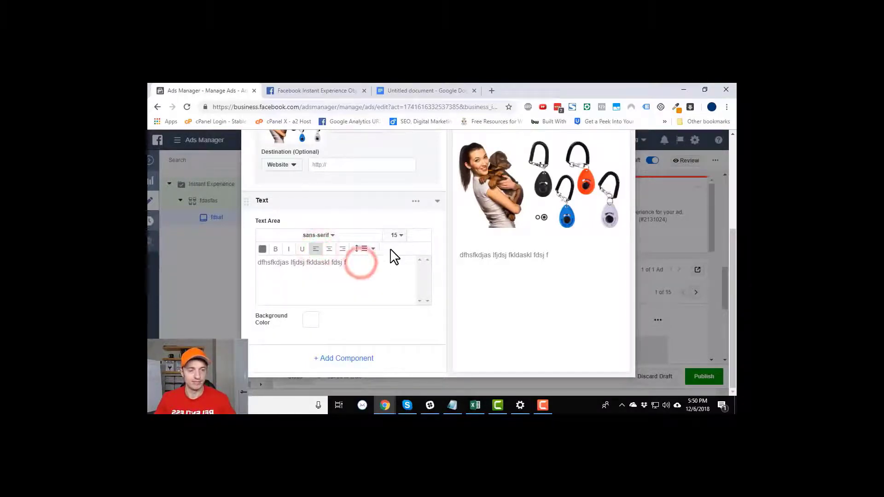
pyautogui.click(399, 235)
pyautogui.click(395, 282)
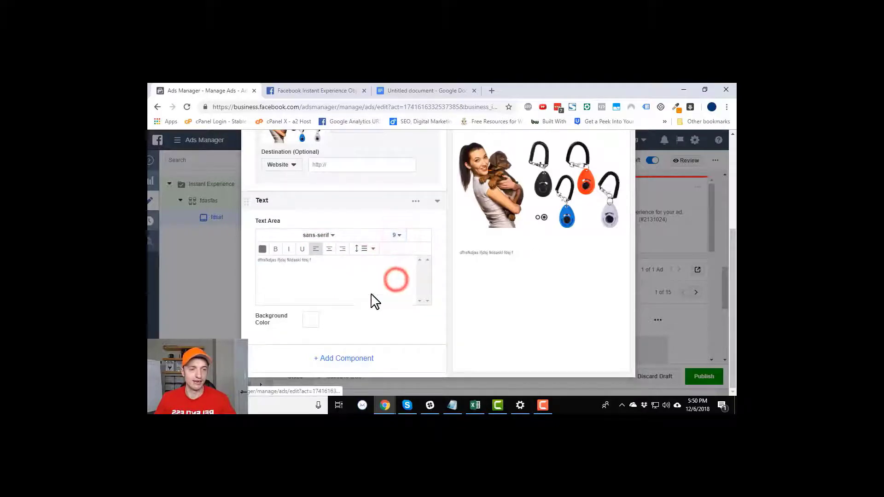
# Add a Video component below the text block, using the library video "4 Commands EVERY..."
pyautogui.click(347, 362)
pyautogui.click(432, 257)
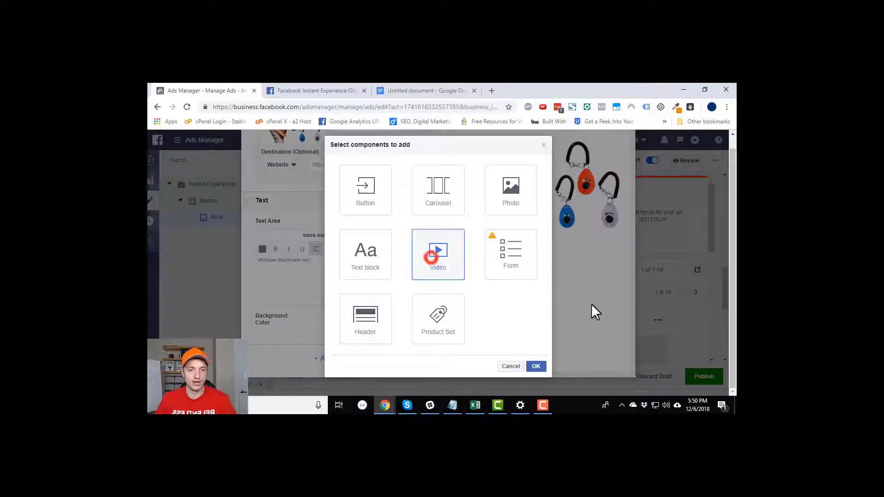
pyautogui.click(536, 366)
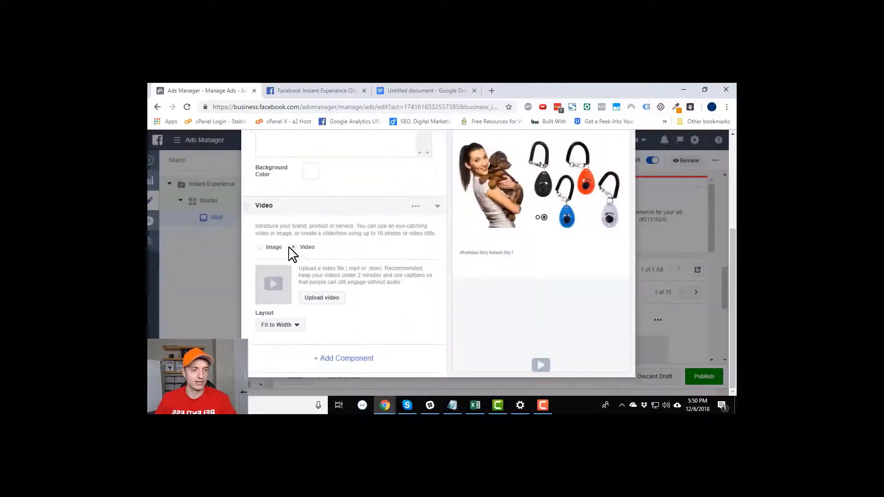
pyautogui.click(333, 299)
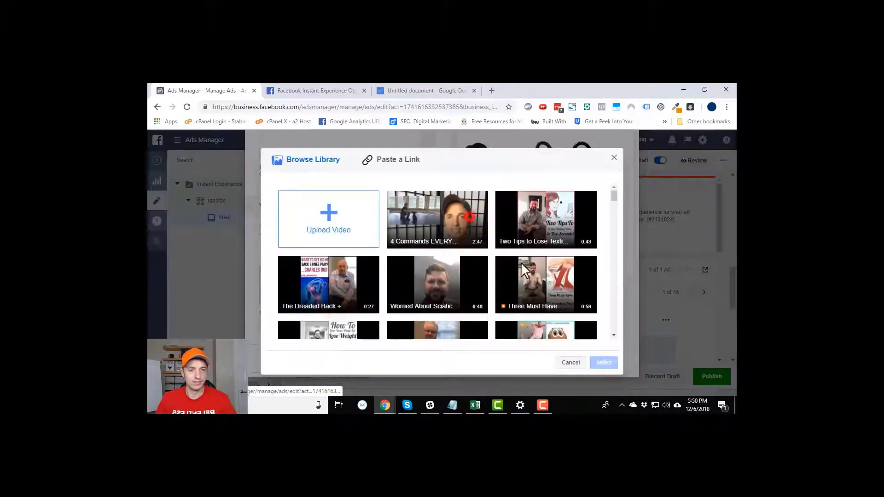
pyautogui.click(603, 364)
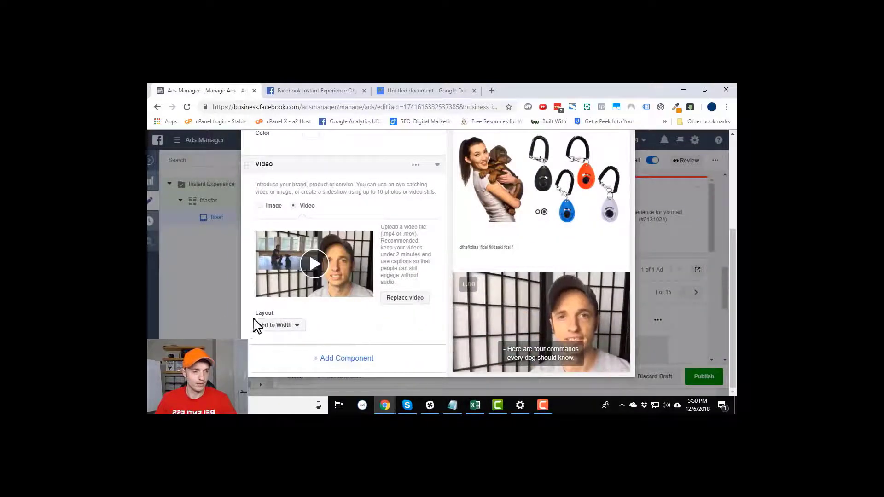
# Try the Fit to Height (Tilt to Pan) layout on the video and return it to Fit to Width
pyautogui.click(276, 325)
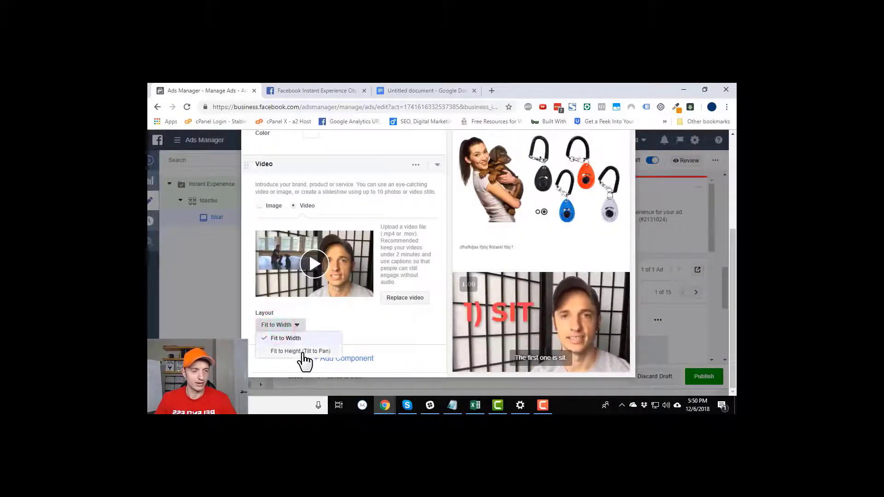
pyautogui.click(303, 351)
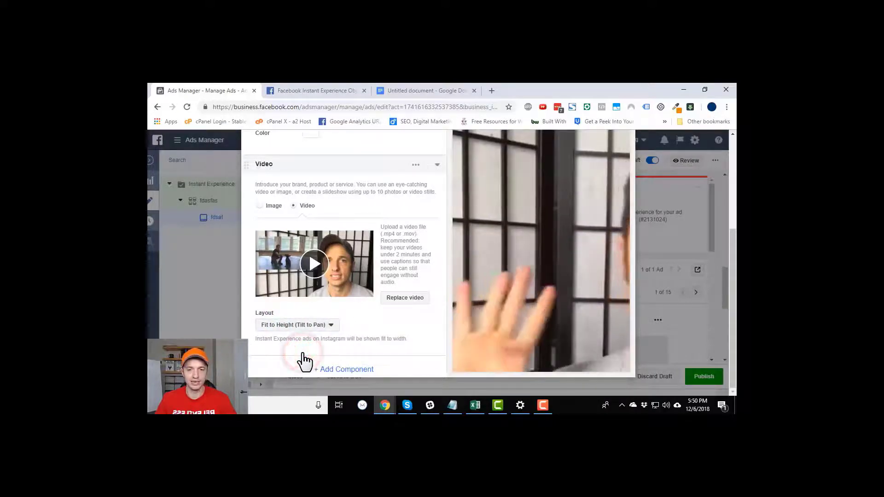
pyautogui.click(323, 325)
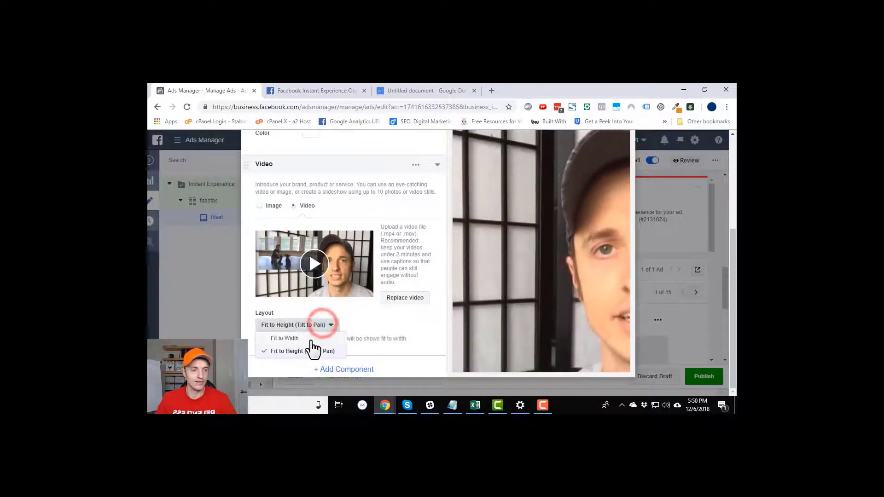
pyautogui.click(311, 341)
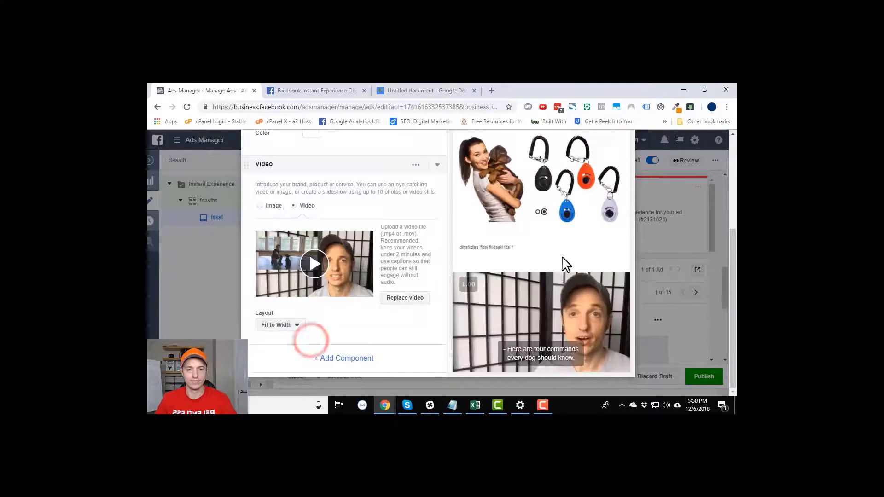
# Add a Header component to the Demo Instant Experience and bring up its settings
pyautogui.click(351, 358)
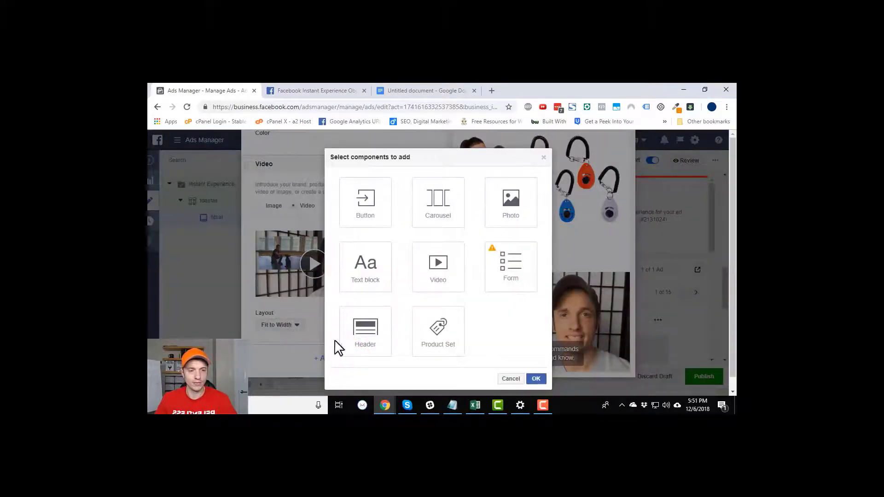
pyautogui.click(359, 345)
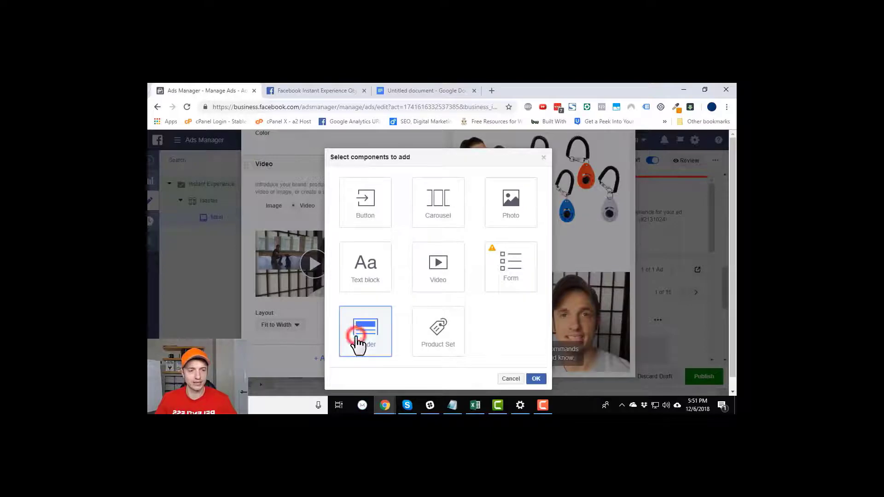
pyautogui.click(536, 379)
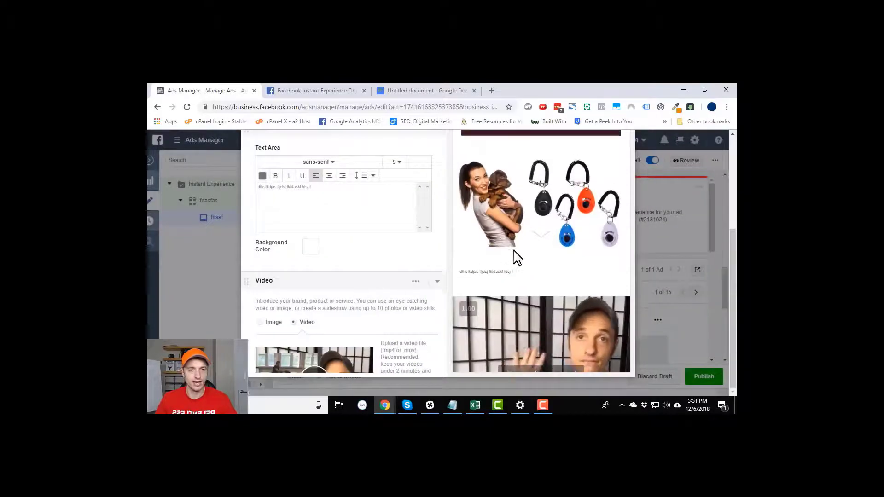
pyautogui.scroll(3, 517, 257)
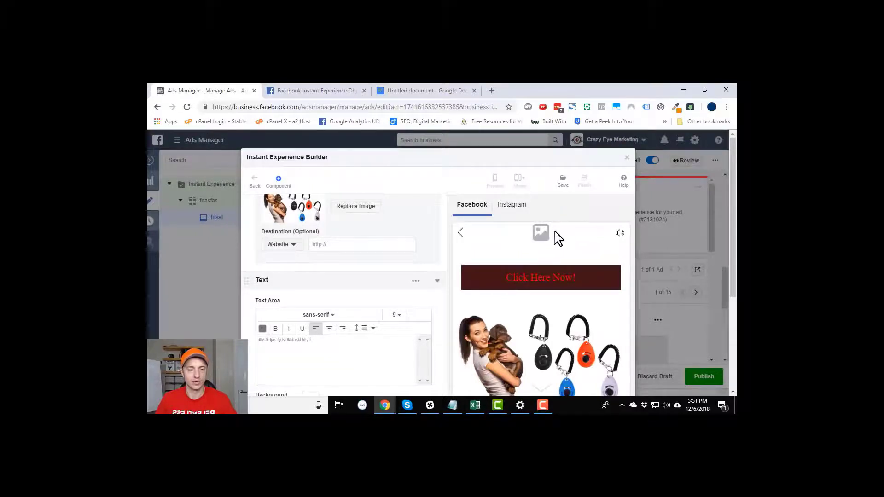
pyautogui.scroll(-8, 557, 237)
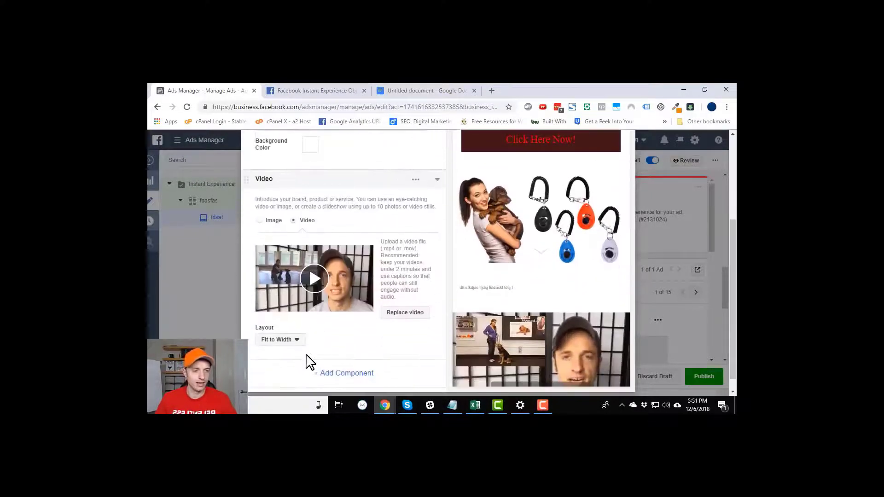
pyautogui.scroll(8, 313, 322)
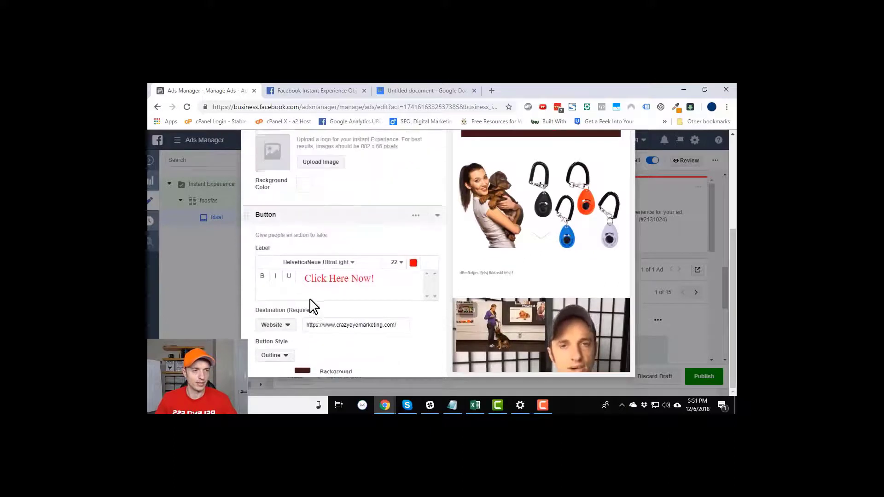
pyautogui.scroll(3, 405, 194)
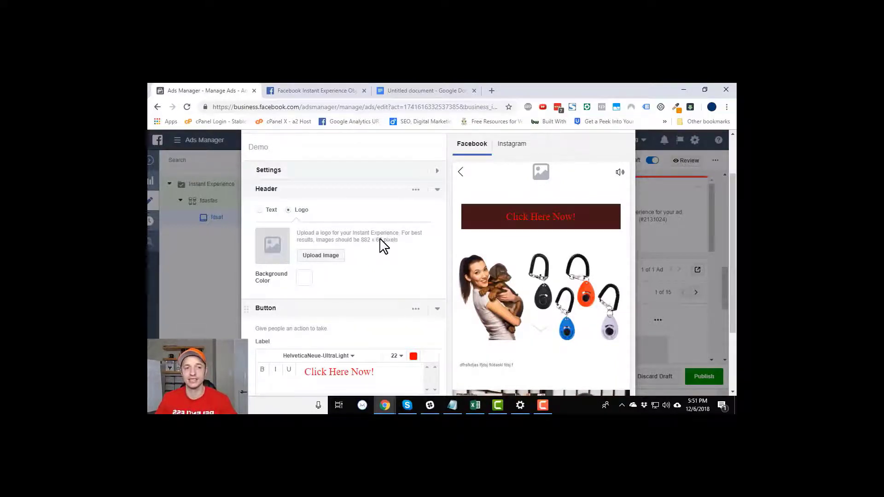
# Switch the header from a logo to text and title it "Welcome!"
pyautogui.click(266, 210)
pyautogui.click(327, 243)
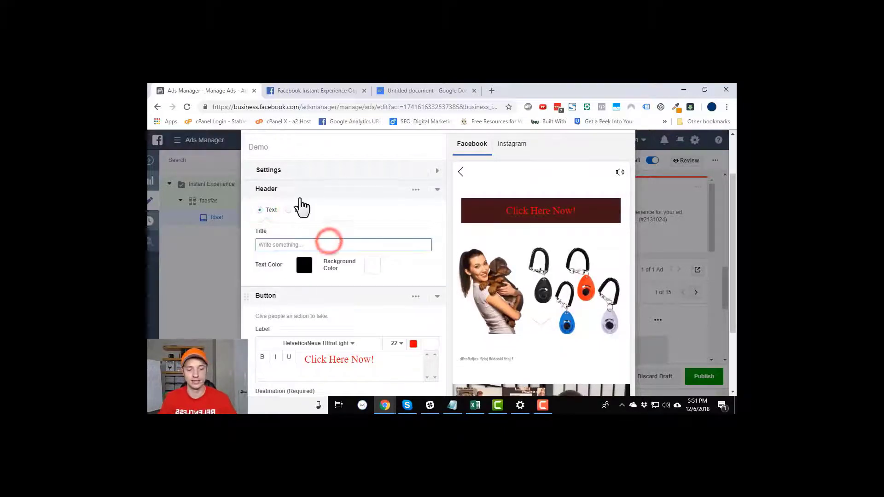
pyautogui.write('Welcome!')
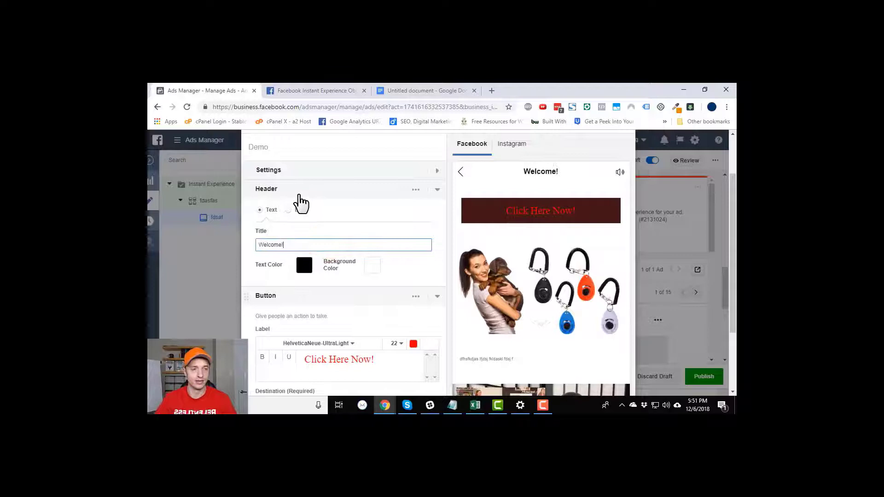
# Set the header's text color to white (ffffff) and its background color to orange (ff3c00)
pyautogui.click(305, 270)
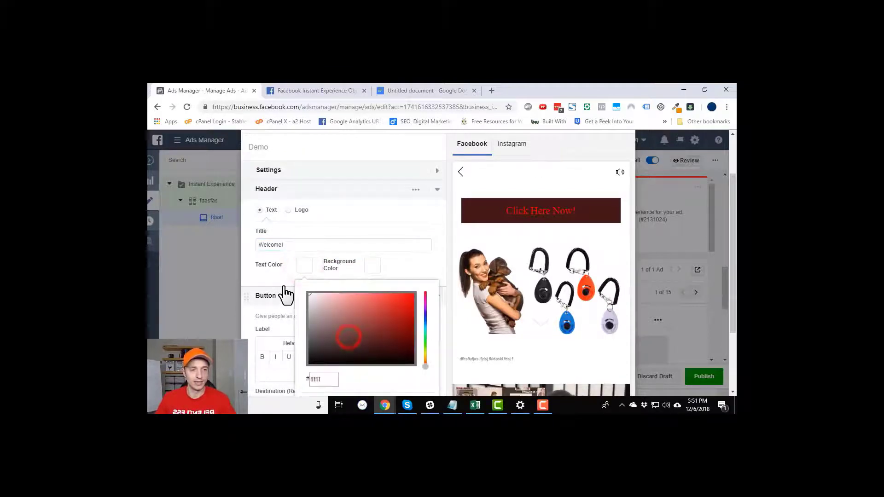
pyautogui.click(378, 268)
pyautogui.click(390, 381)
pyautogui.doubleClick(389, 380)
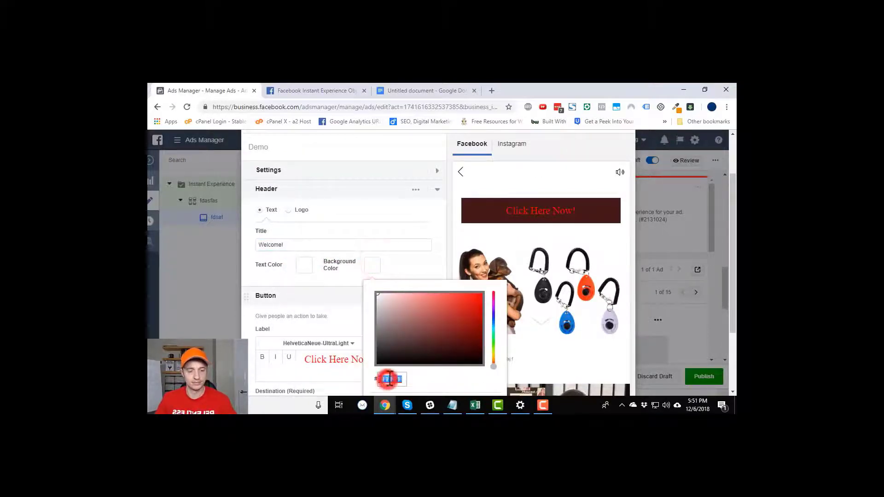
pyautogui.write('ff3c00')
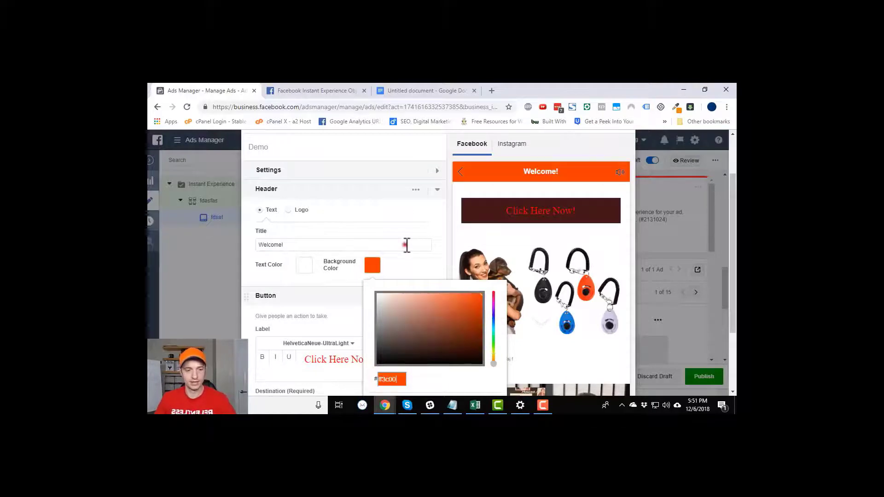
pyautogui.click(405, 243)
pyautogui.click(418, 275)
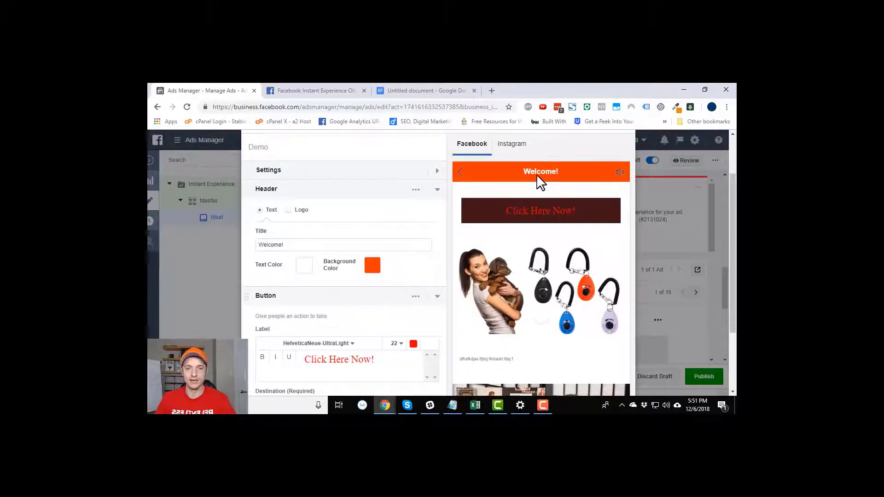
# Add a Product Set component below the video in the Demo Instant Experience
pyautogui.scroll(-10, 375, 322)
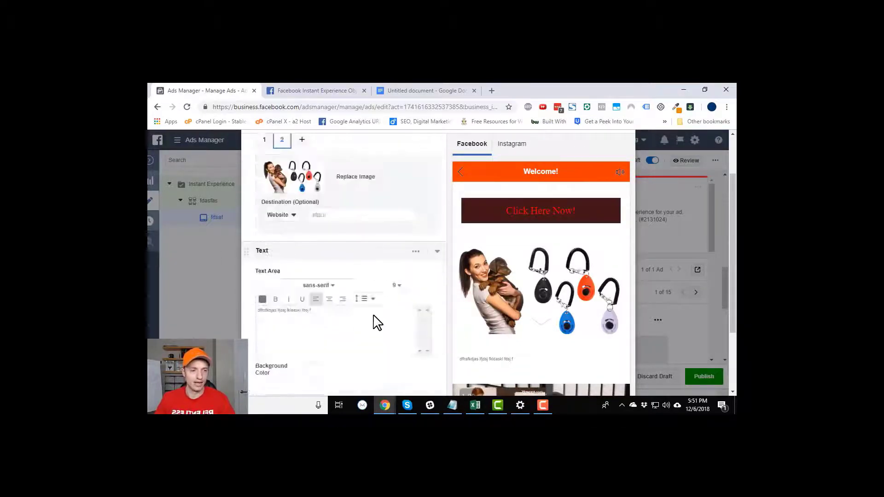
pyautogui.click(358, 364)
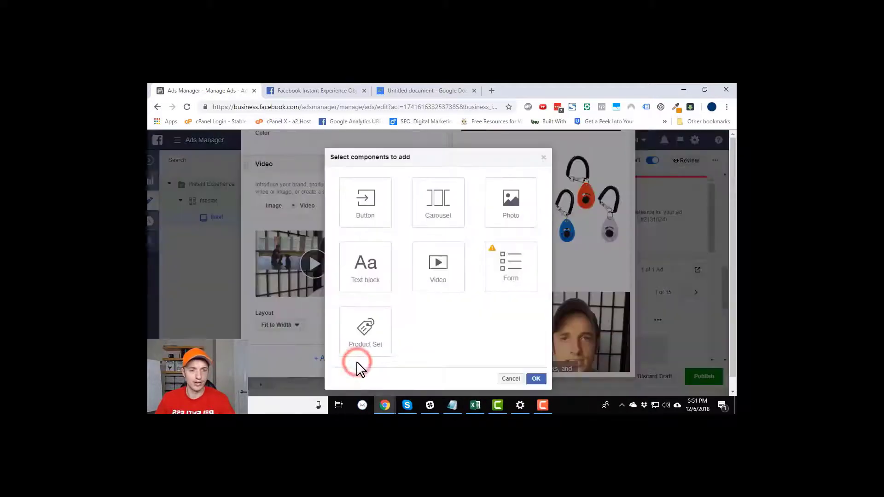
pyautogui.click(351, 341)
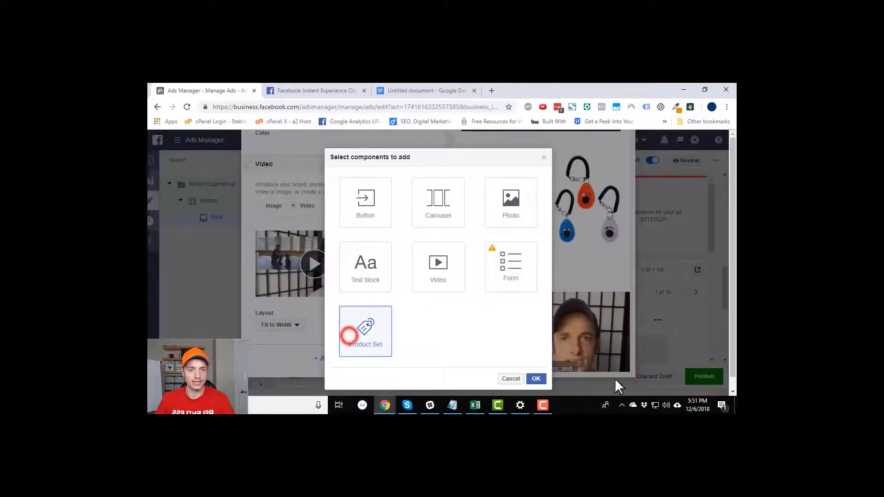
pyautogui.click(537, 378)
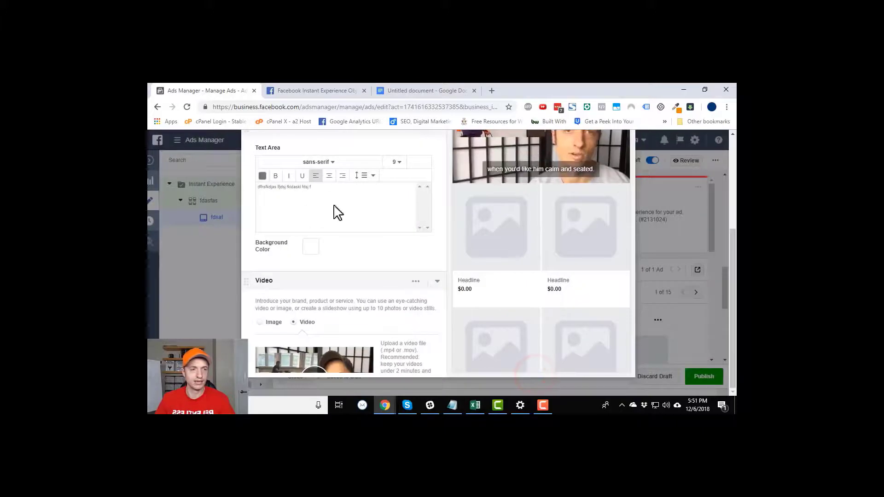
# Assign the All Products set to the Product Set component of the Demo Instant Experience
pyautogui.scroll(-5, 350, 249)
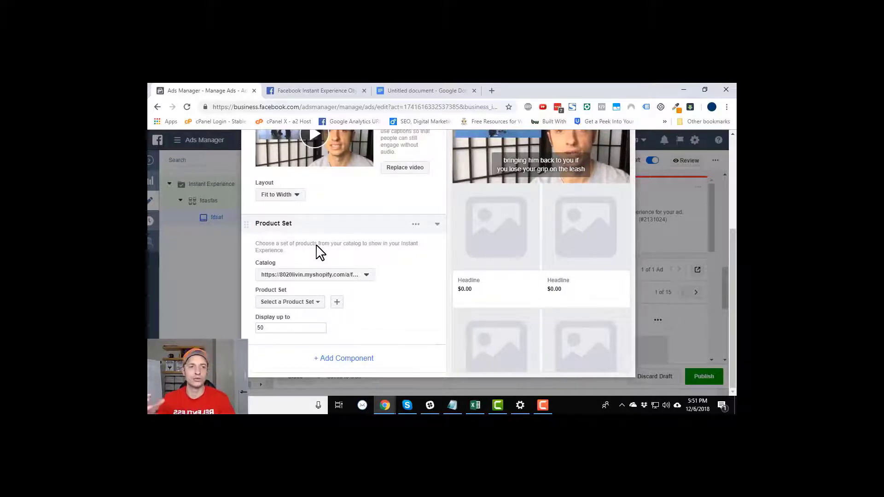
pyautogui.click(333, 274)
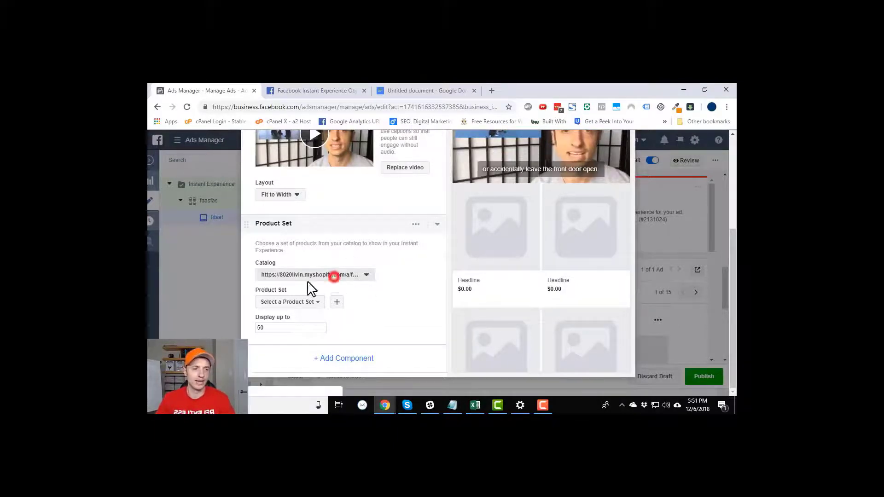
pyautogui.click(413, 287)
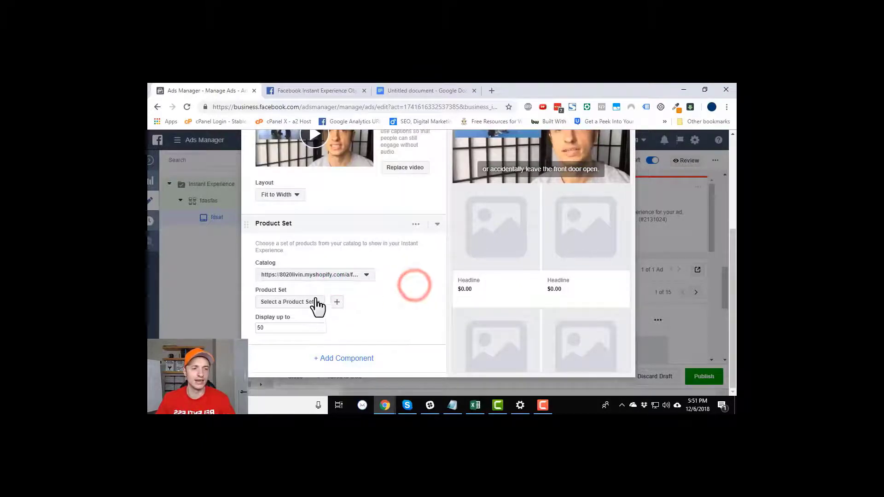
pyautogui.click(299, 302)
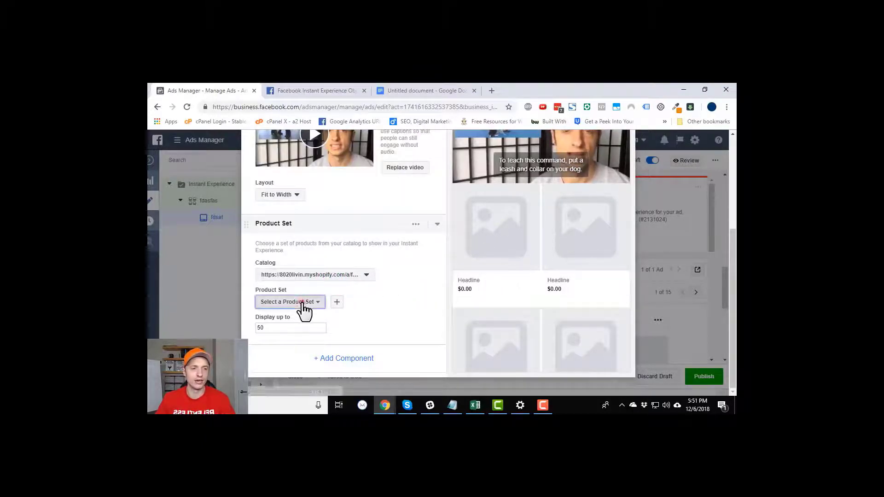
pyautogui.click(295, 341)
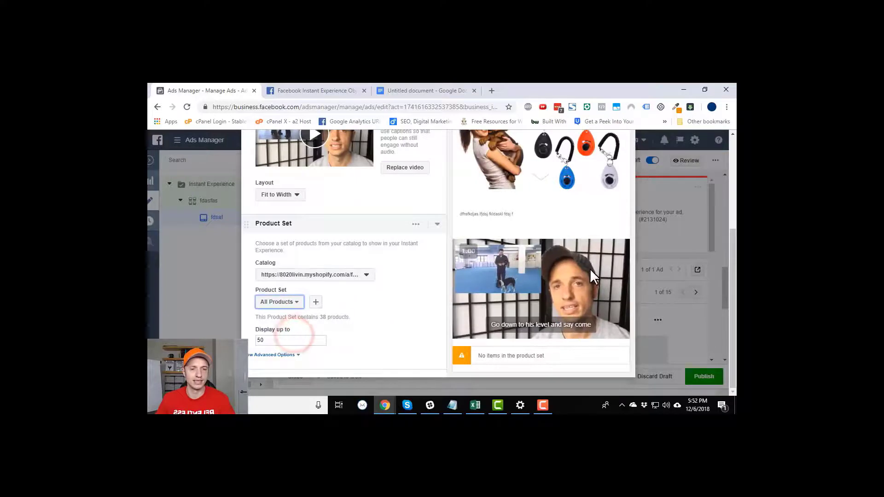
pyautogui.click(315, 278)
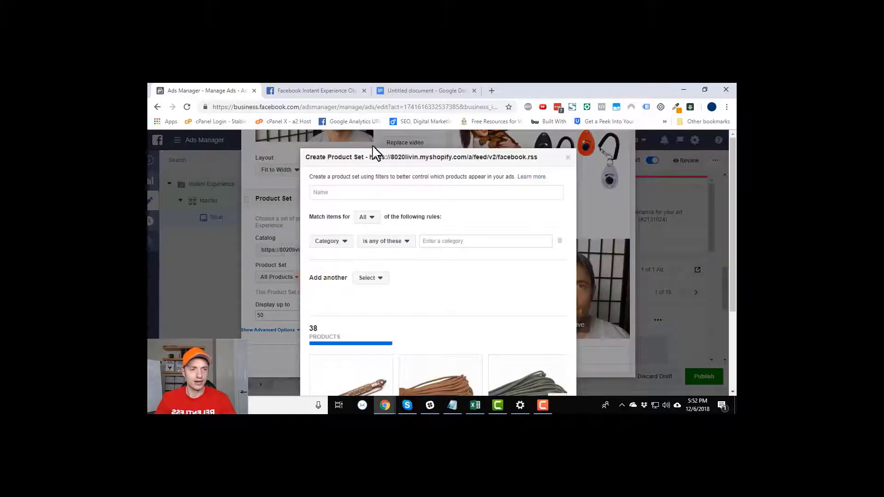
pyautogui.scroll(-3, 389, 250)
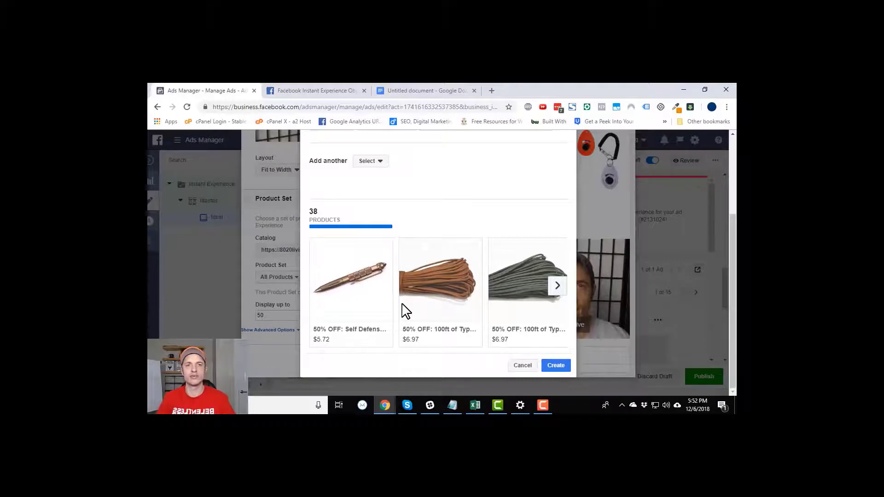
pyautogui.click(527, 366)
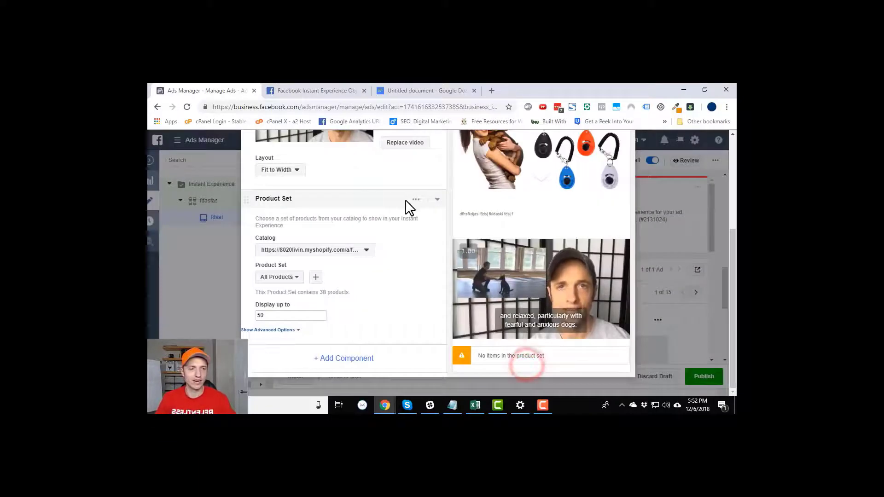
# Delete the Product Set component and add a Form component below the video instead
pyautogui.click(417, 202)
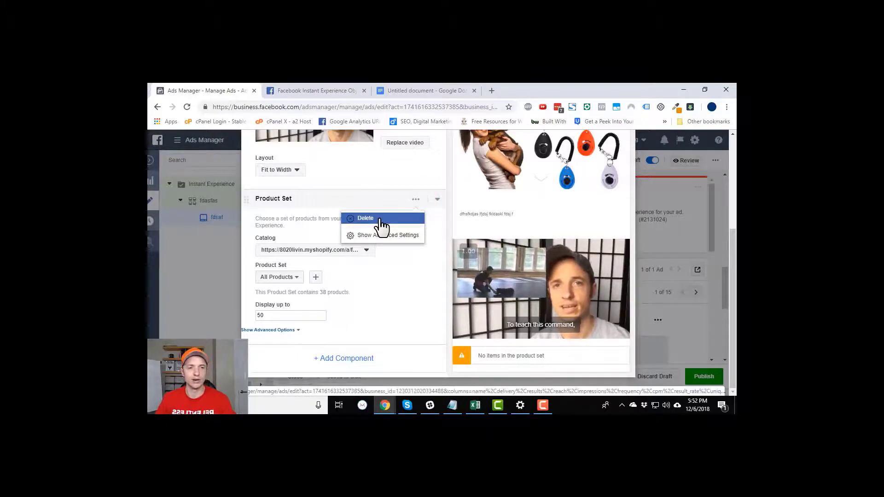
pyautogui.click(381, 220)
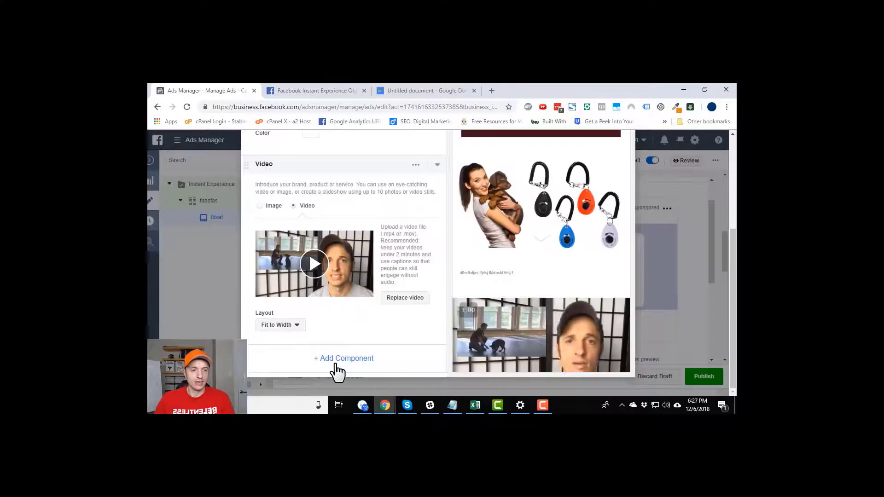
pyautogui.click(341, 364)
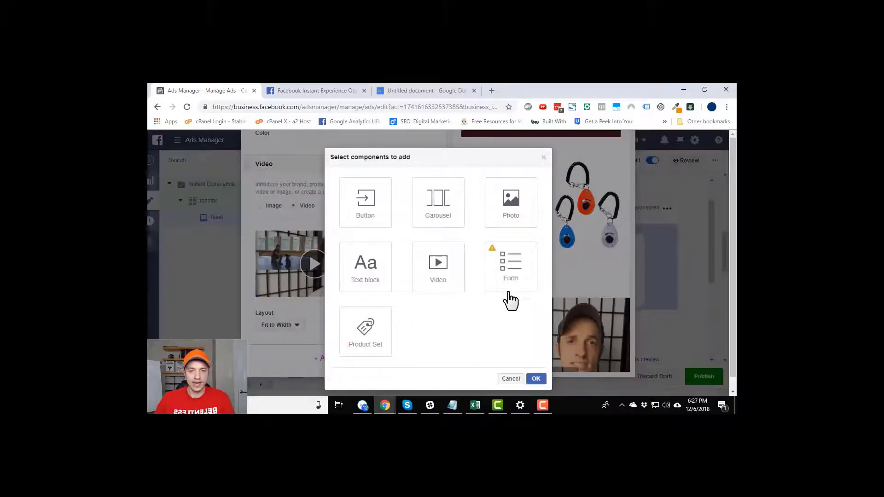
pyautogui.moveTo(493, 249)
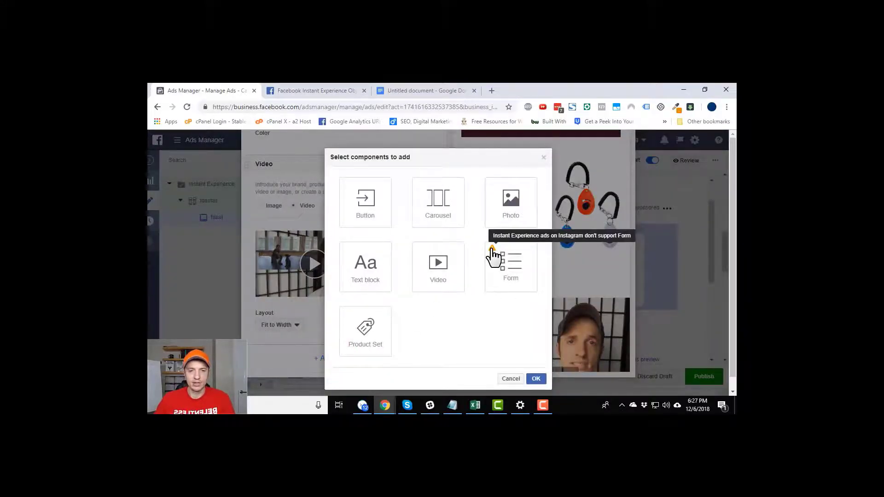
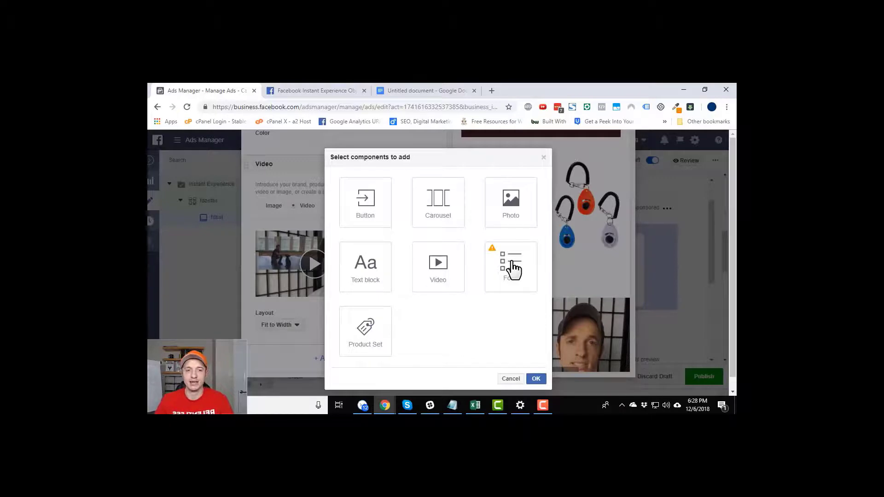
pyautogui.click(512, 268)
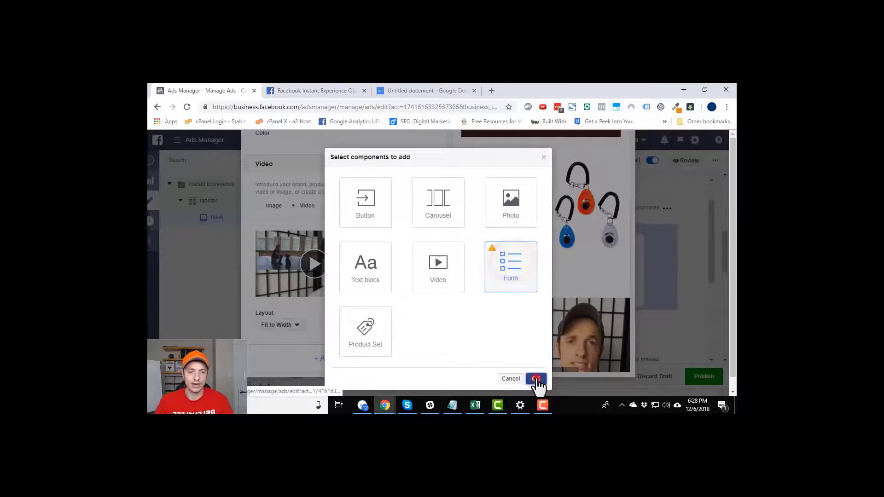
pyautogui.click(536, 379)
# Review the form's notices and accept Facebook's Lead Ad Terms for the page
pyautogui.scroll(-6, 318, 240)
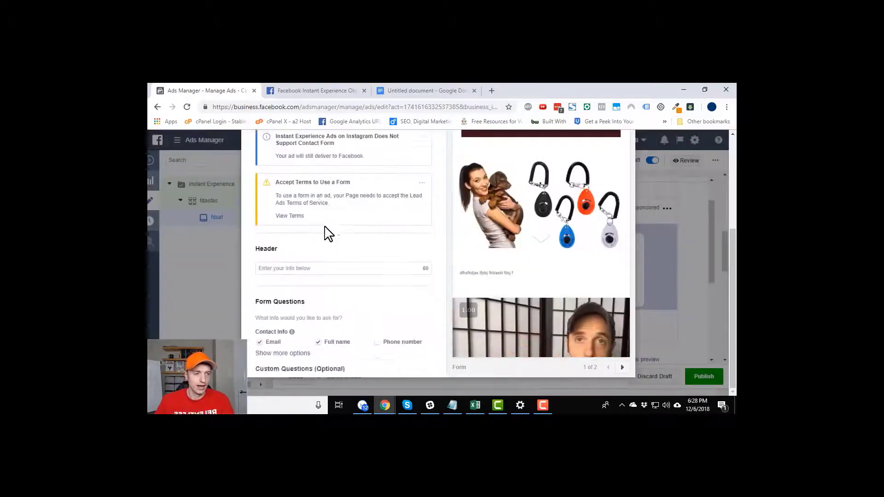
pyautogui.scroll(3, 335, 235)
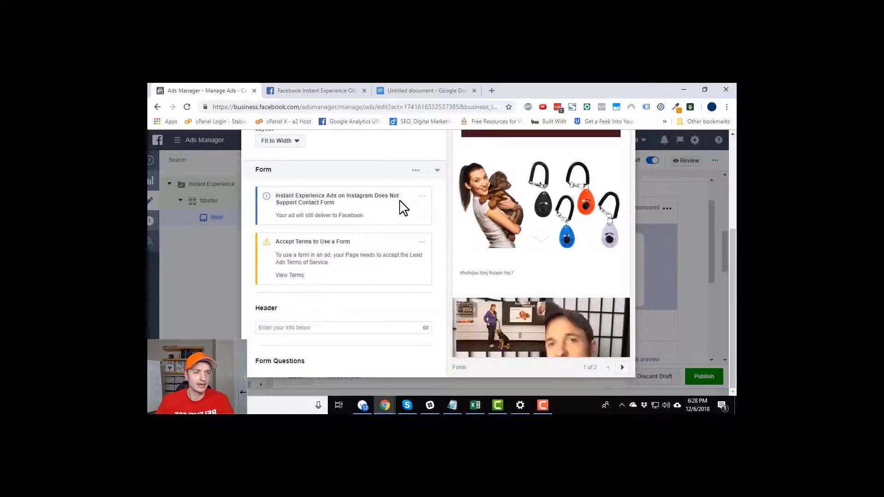
pyautogui.scroll(-1, 331, 218)
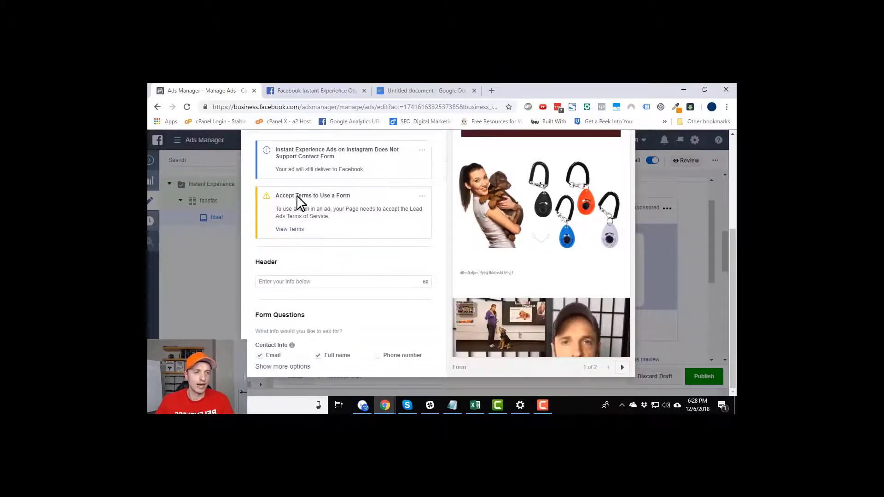
pyautogui.click(289, 229)
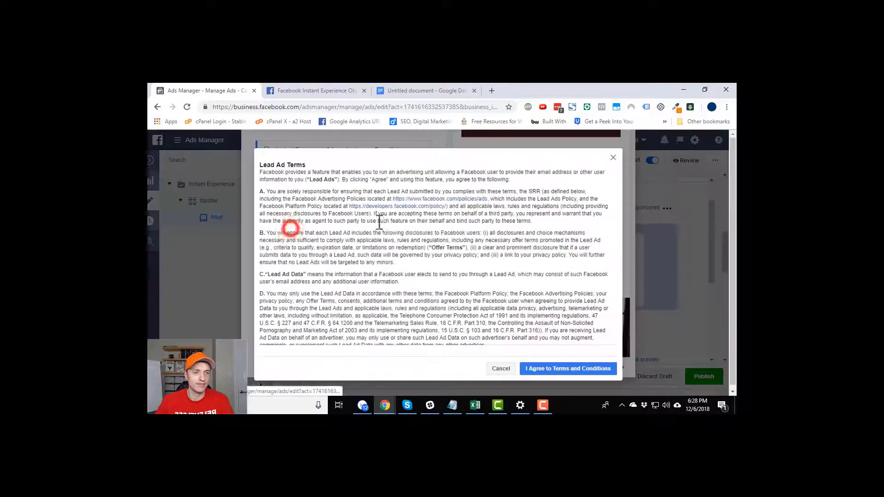
pyautogui.scroll(-1, 576, 327)
pyautogui.click(563, 369)
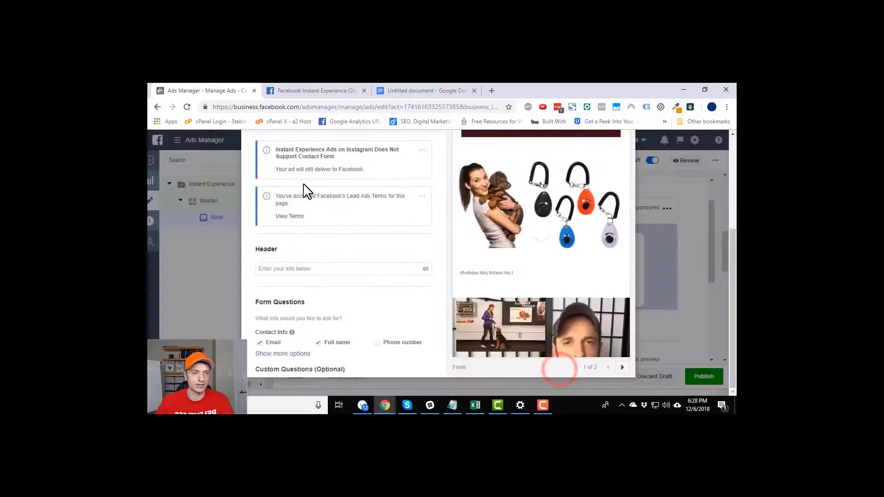
# Set the form's header text to "Enter your info below"
pyautogui.scroll(-1, 316, 223)
pyautogui.click(316, 223)
pyautogui.scroll(-4, 414, 237)
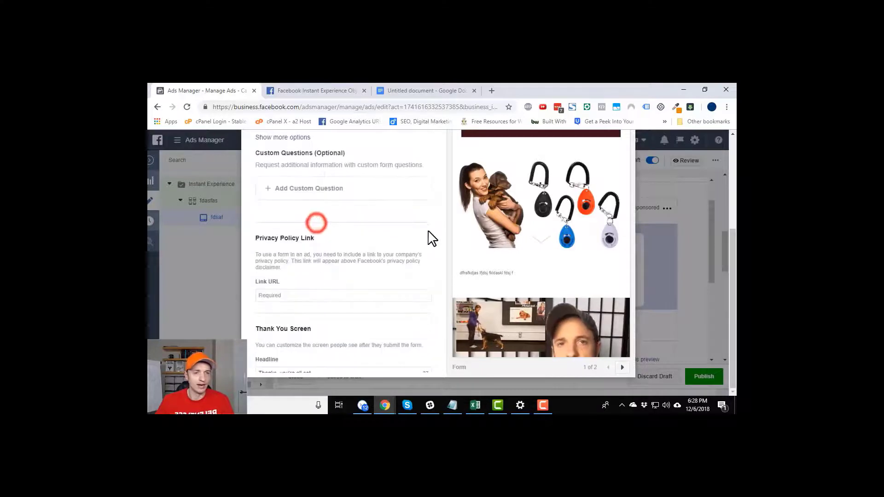
pyautogui.scroll(3, 361, 253)
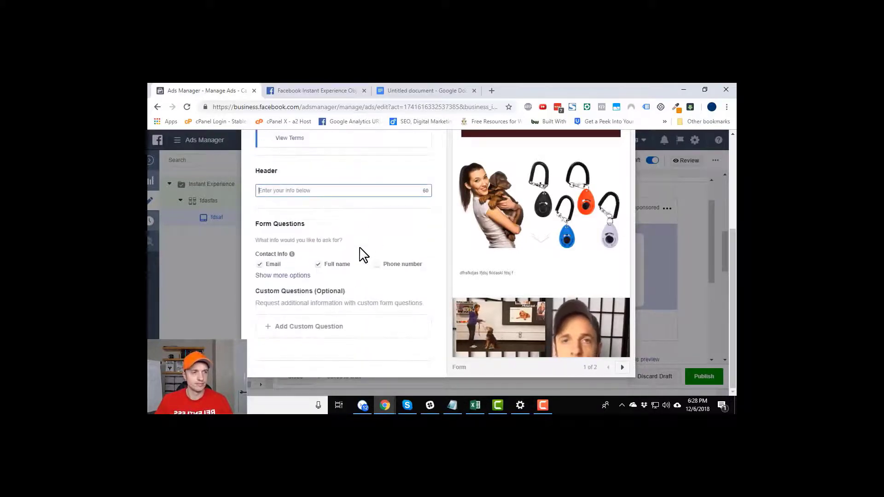
pyautogui.write('Enter ')
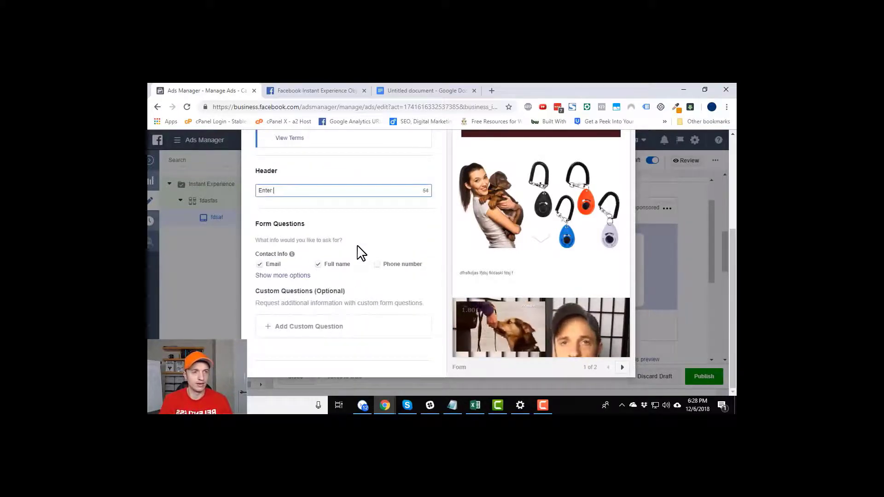
pyautogui.write('your info below')
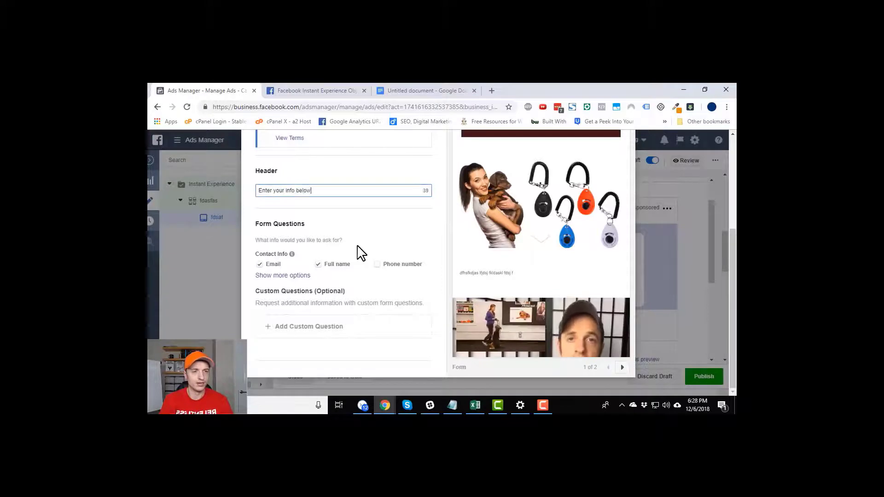
# Examine the form's custom question types, privacy policy link and Thank You Screen settings, including the description and website link
pyautogui.scroll(-1, 362, 253)
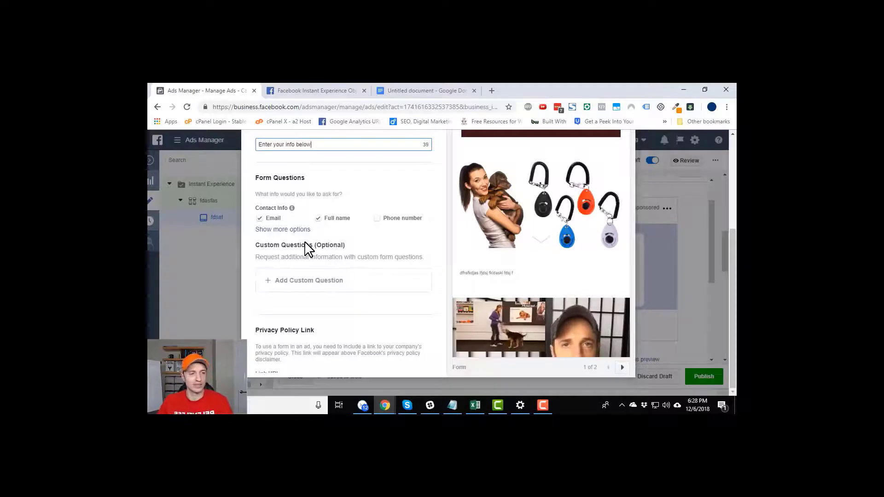
pyautogui.click(322, 285)
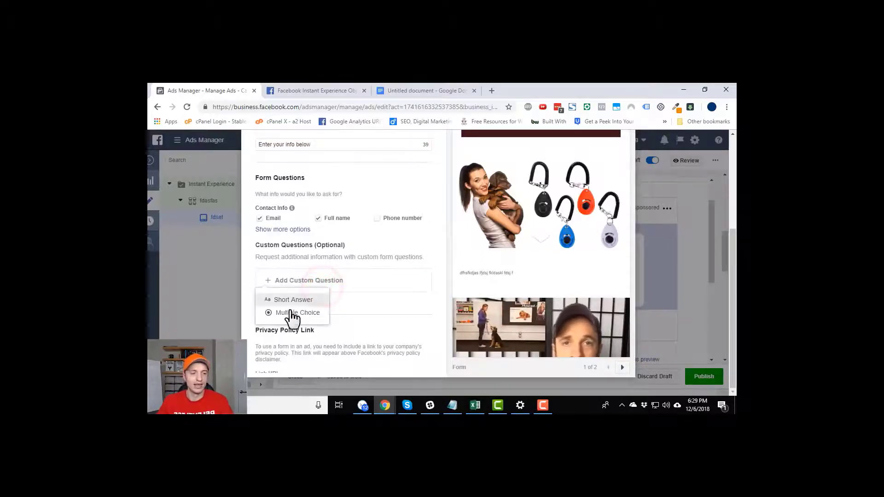
pyautogui.click(362, 300)
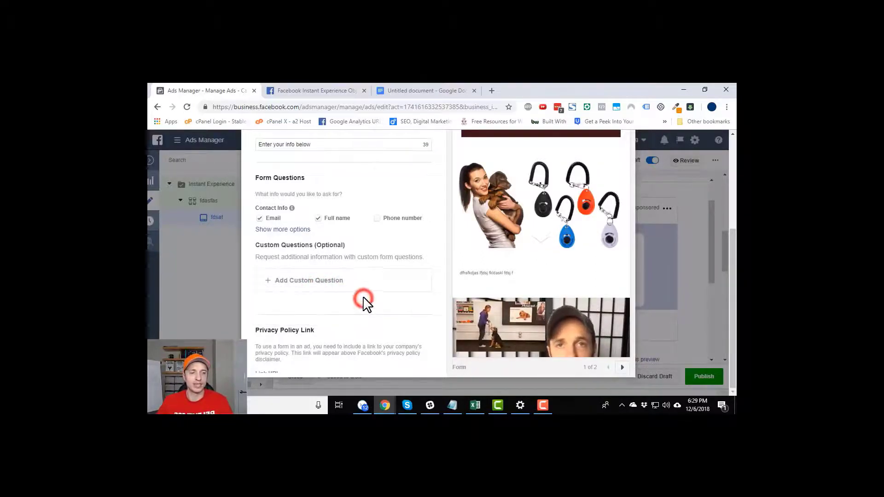
pyautogui.scroll(-2, 367, 296)
pyautogui.scroll(-2, 295, 248)
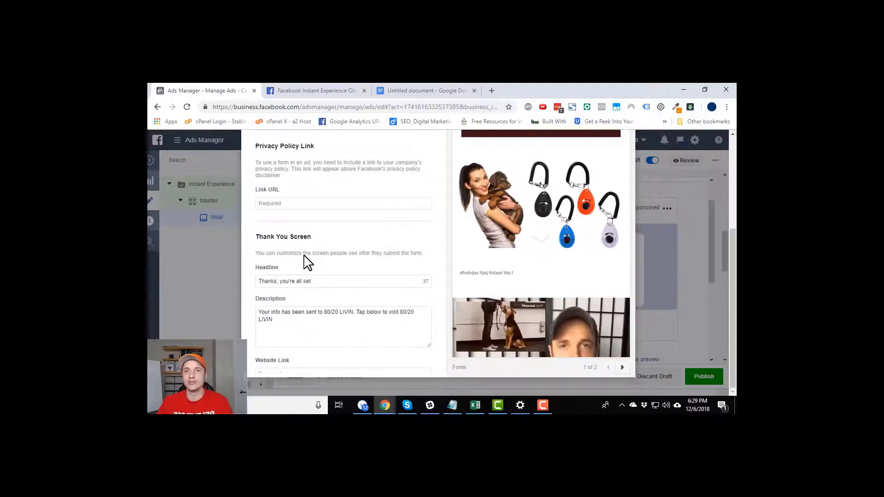
pyautogui.scroll(-1, 307, 262)
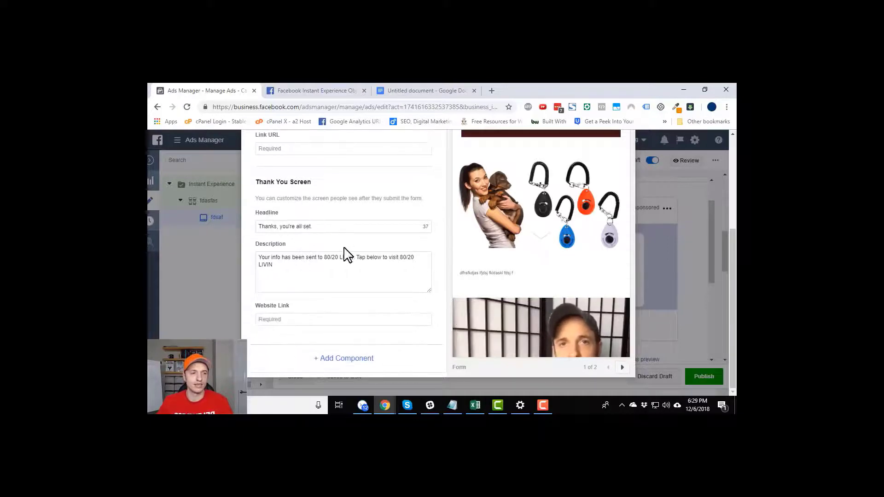
pyautogui.tripleClick(299, 266)
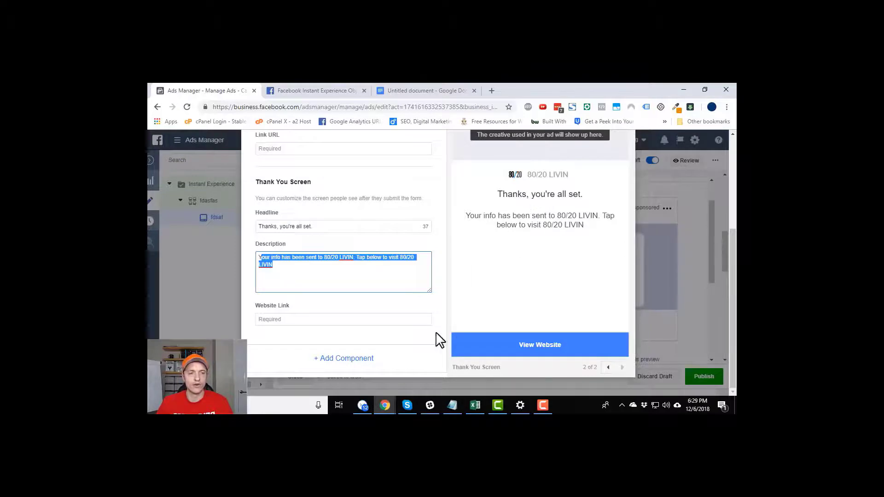
pyautogui.click(287, 320)
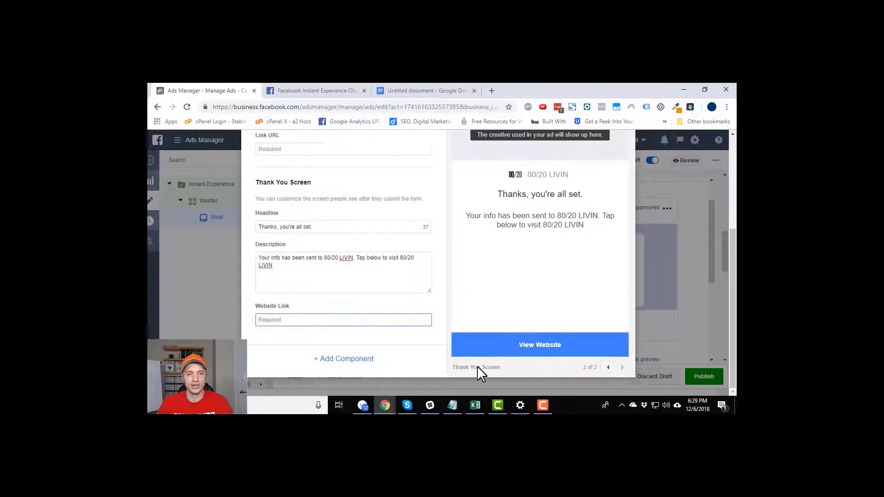
# Try to move the Video component above the Text component in the Demo Instant Experience
pyautogui.scroll(2, 421, 336)
pyautogui.scroll(10, 427, 339)
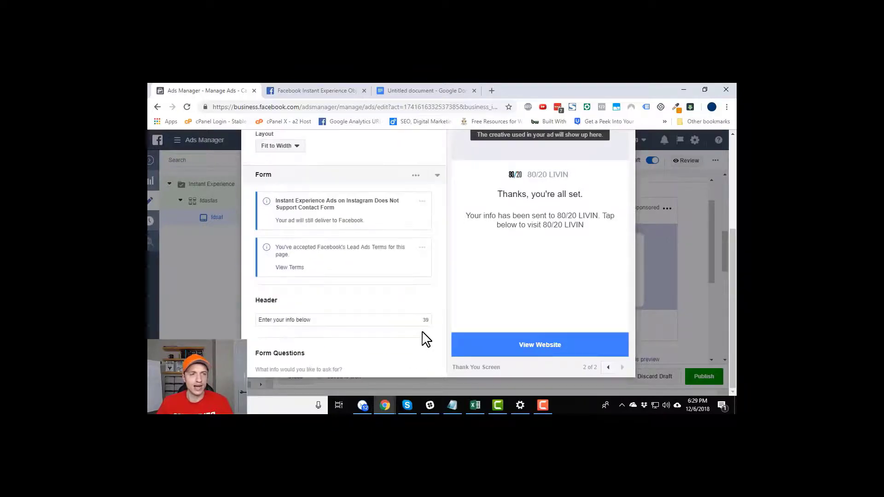
pyautogui.scroll(1, 423, 336)
pyautogui.scroll(-2, 422, 336)
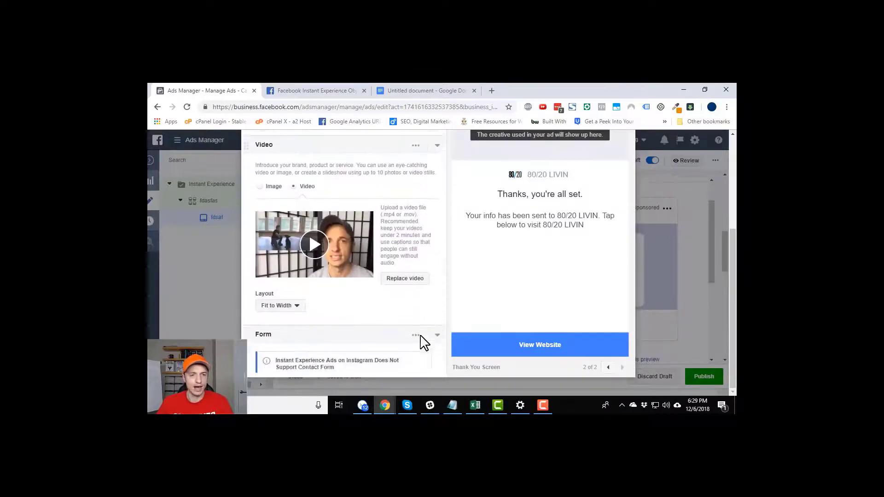
pyautogui.scroll(1, 223, 319)
pyautogui.scroll(4, 264, 313)
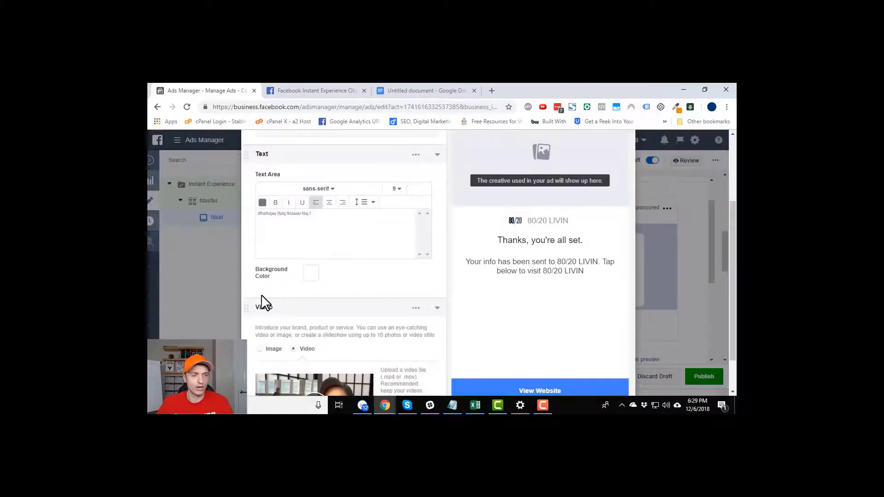
pyautogui.scroll(-4, 262, 305)
pyautogui.scroll(4, 263, 307)
pyautogui.scroll(1, 250, 311)
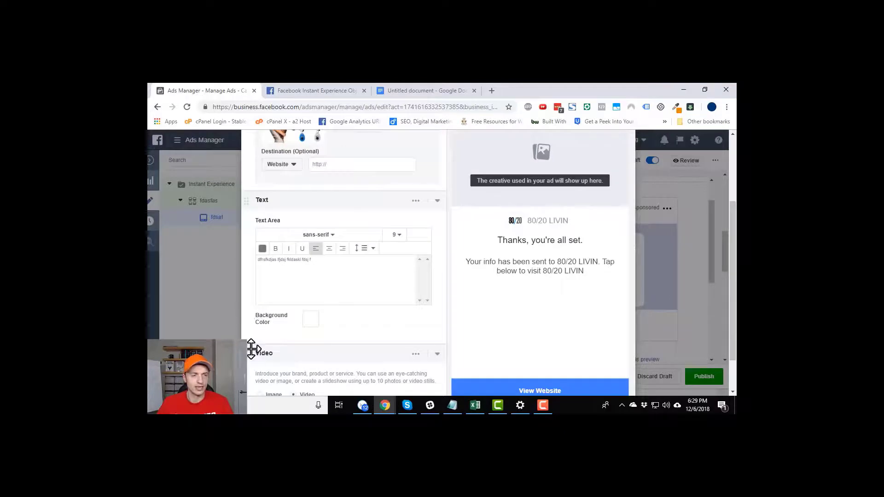
pyautogui.moveTo(251, 350); pyautogui.dragTo(268, 200)
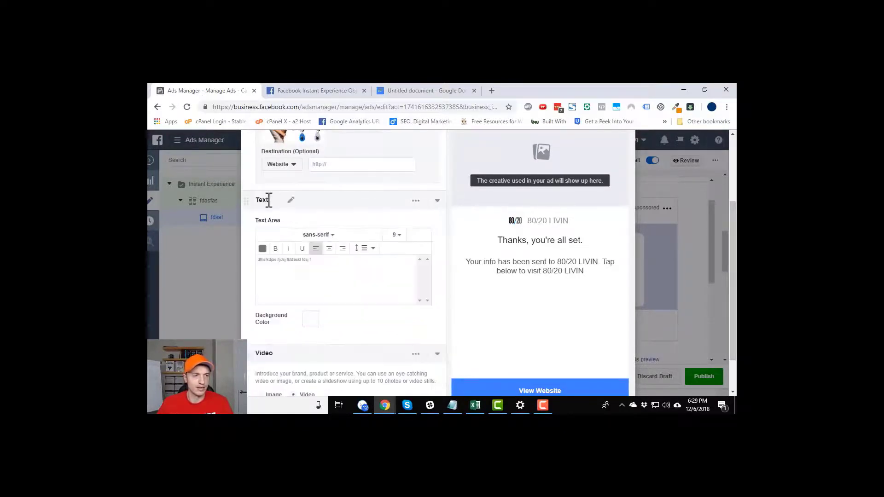
# Collapse the Text and Video components and move Video above Text in the Demo Instant Experience
pyautogui.click(437, 201)
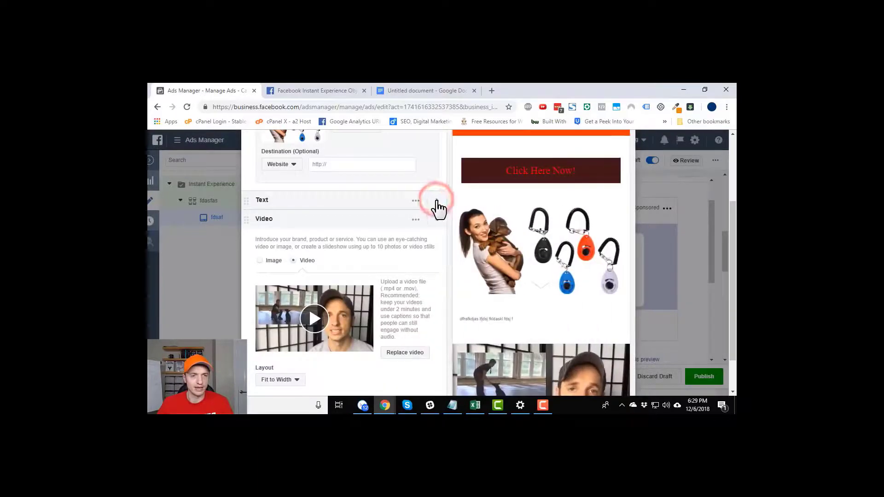
pyautogui.click(439, 219)
pyautogui.moveTo(252, 221); pyautogui.dragTo(249, 196)
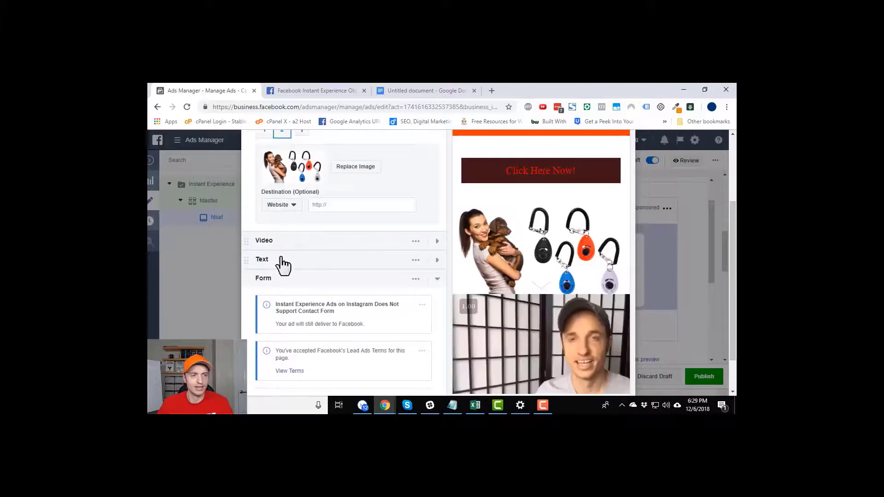
pyautogui.scroll(-4, 509, 291)
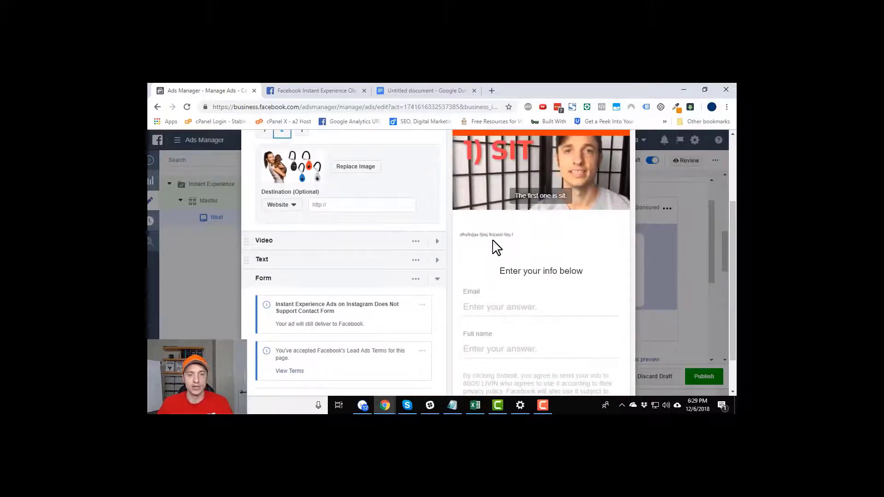
# Collapse the Form and Carousel components and delete the Form component from the Instant Experience
pyautogui.click(438, 241)
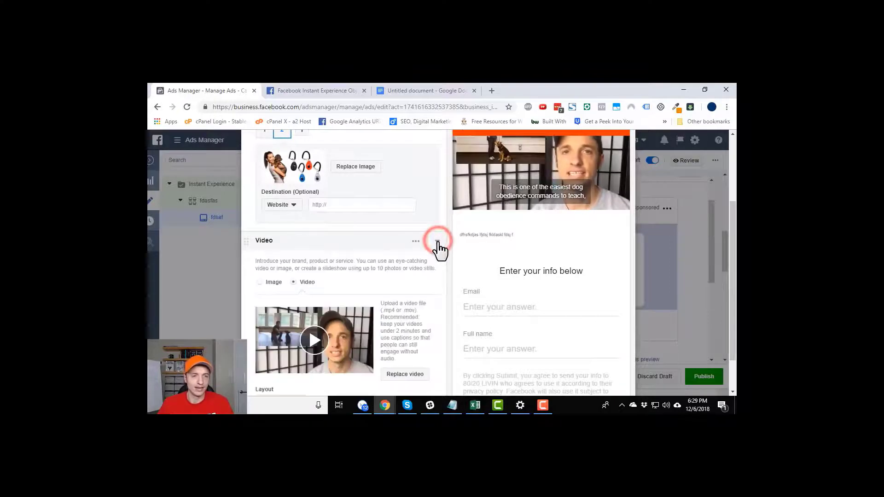
pyautogui.click(438, 241)
pyautogui.click(438, 280)
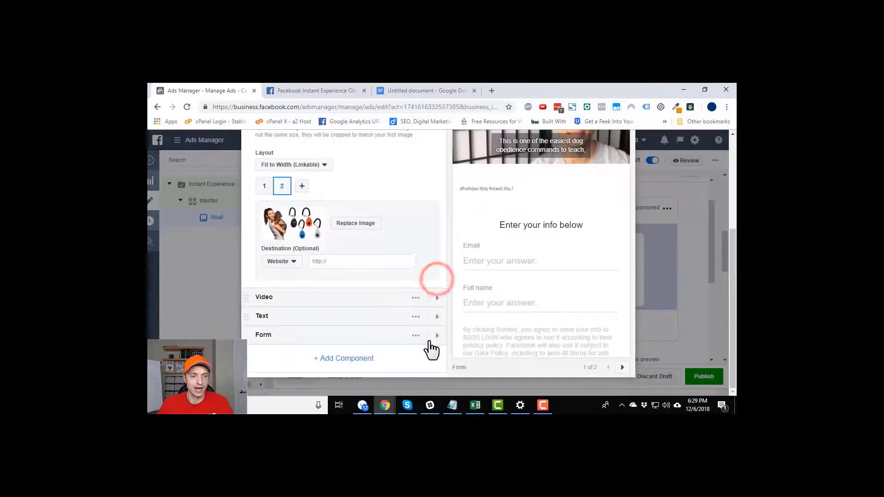
pyautogui.scroll(4, 433, 285)
pyautogui.click(437, 247)
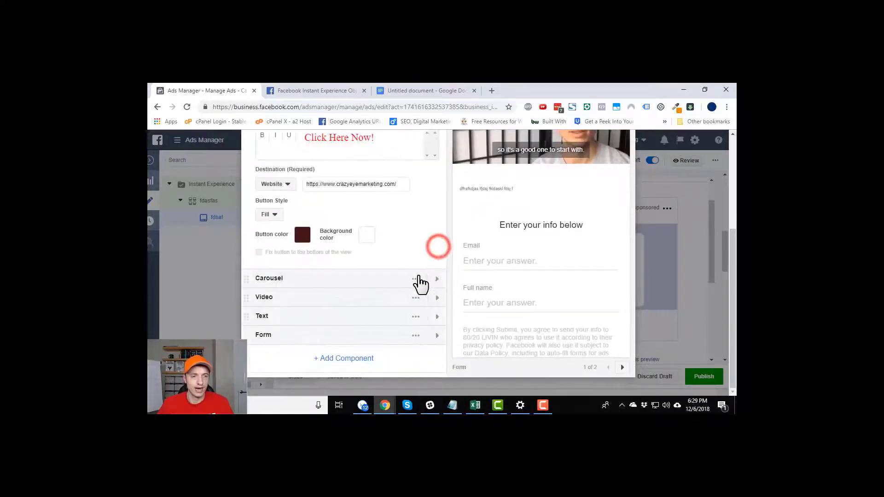
pyautogui.click(416, 336)
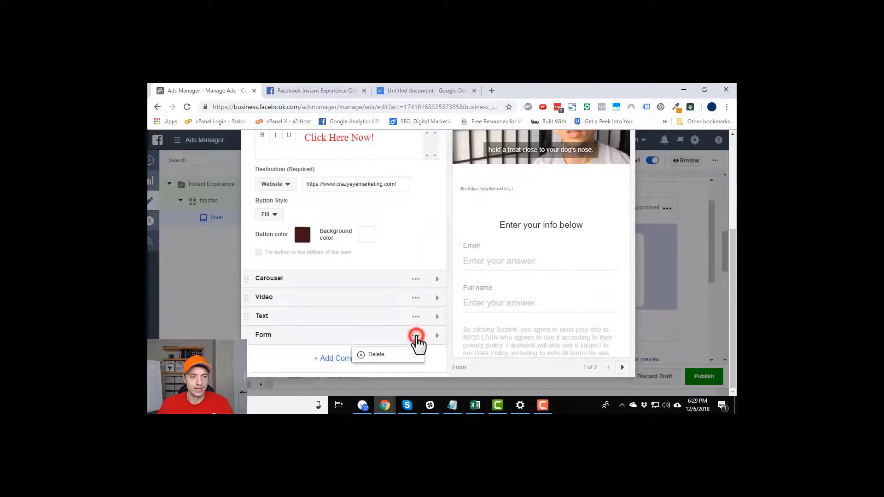
pyautogui.click(388, 360)
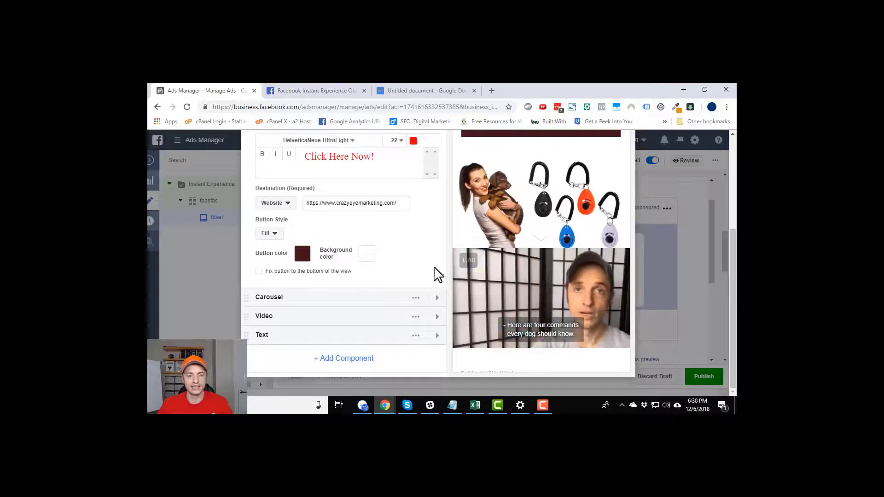
# Save the Demo Instant Experience and finish it so it is attached to the ad
pyautogui.scroll(-1, 492, 231)
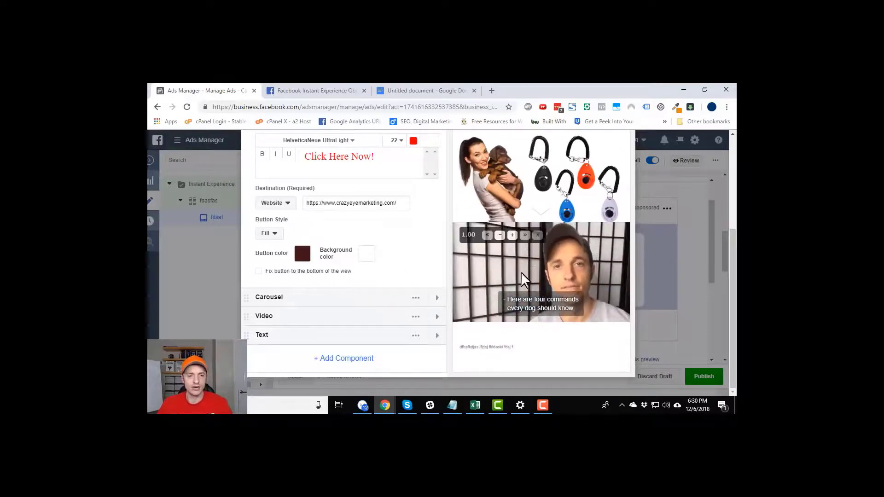
pyautogui.scroll(3, 433, 267)
pyautogui.scroll(5, 437, 275)
pyautogui.scroll(1, 458, 282)
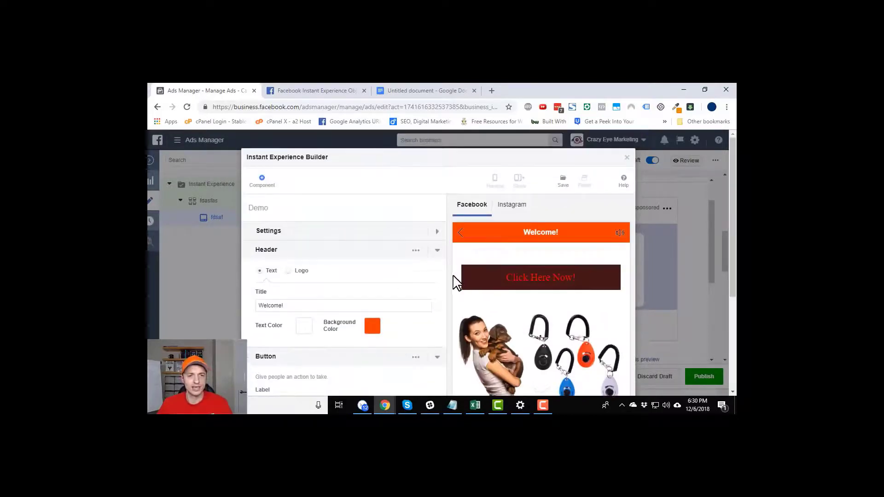
pyautogui.click(561, 181)
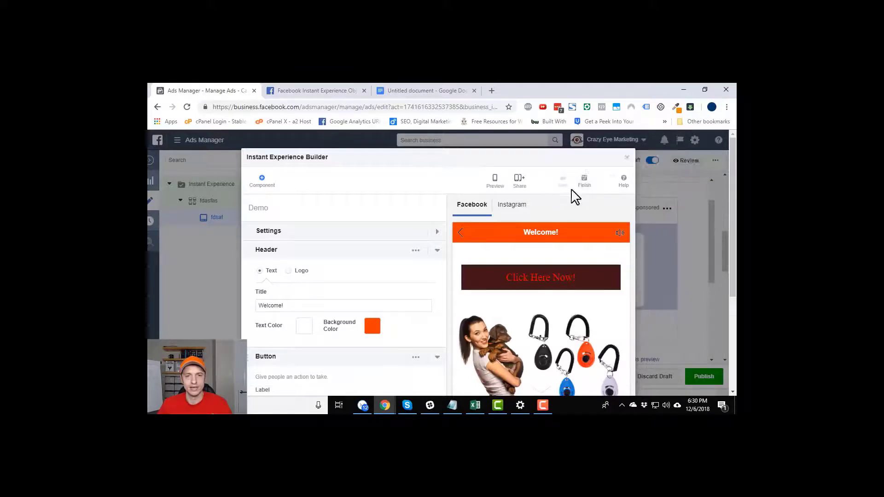
pyautogui.click(586, 184)
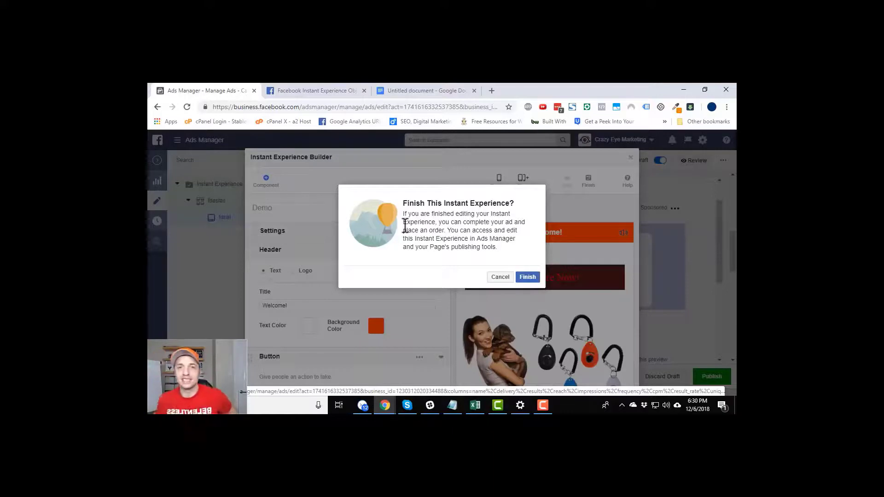
pyautogui.moveTo(476, 239)
pyautogui.mouseDown()
pyautogui.moveTo(521, 241)
pyautogui.moveTo(404, 240)
pyautogui.mouseUp()
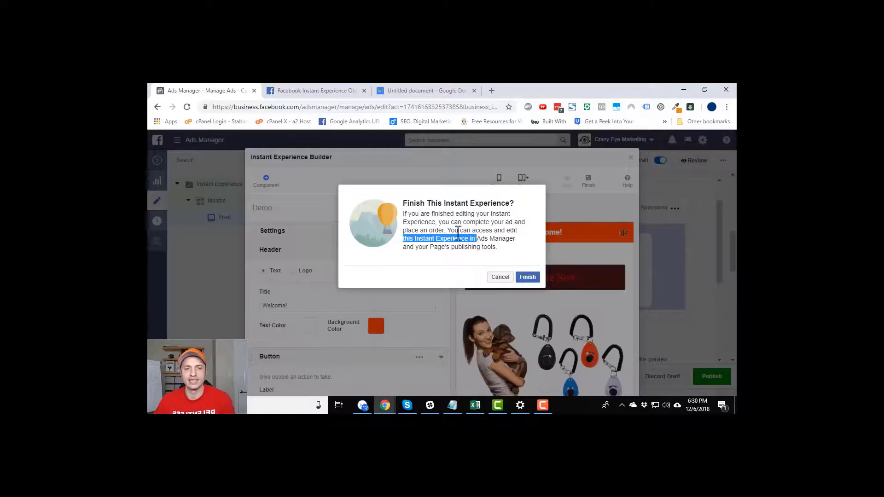
pyautogui.click(522, 273)
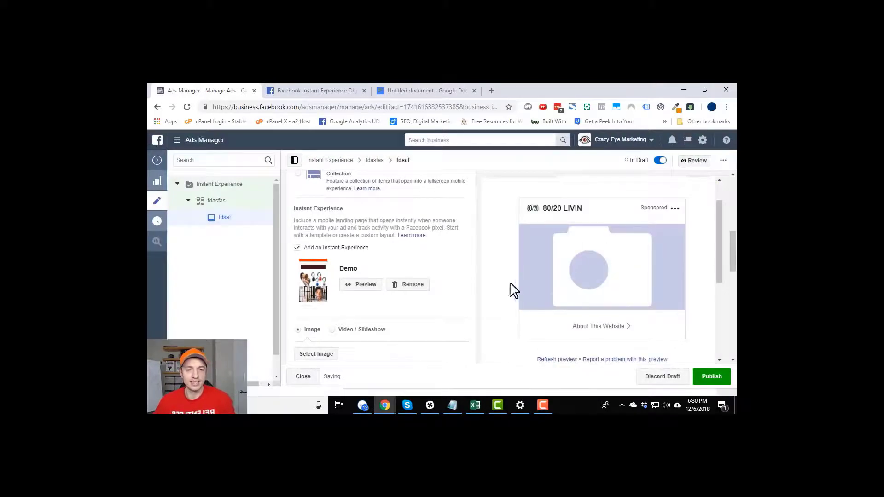
# Set the ad image to the account image of the man holding The Sales Funnel Book
pyautogui.scroll(-2, 368, 258)
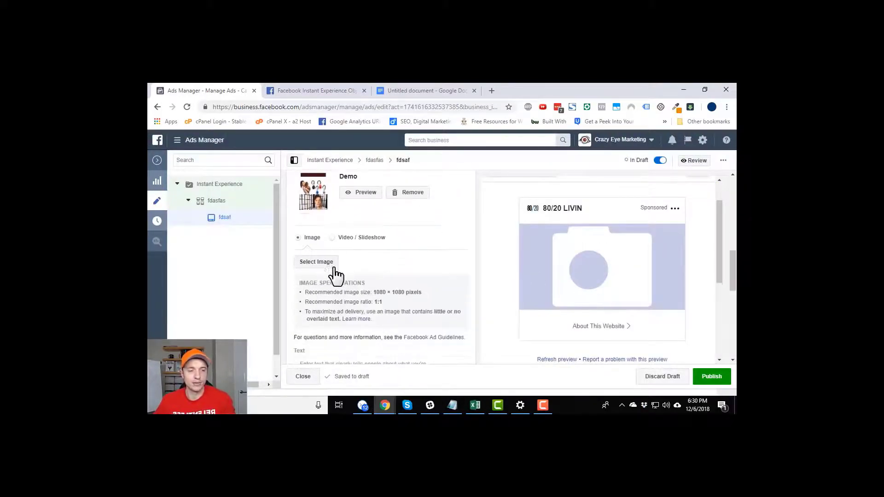
pyautogui.click(329, 264)
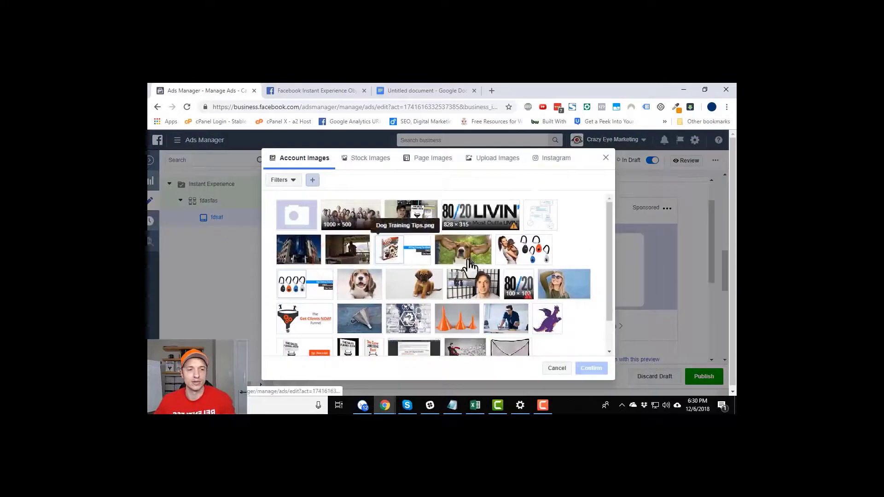
pyautogui.click(414, 221)
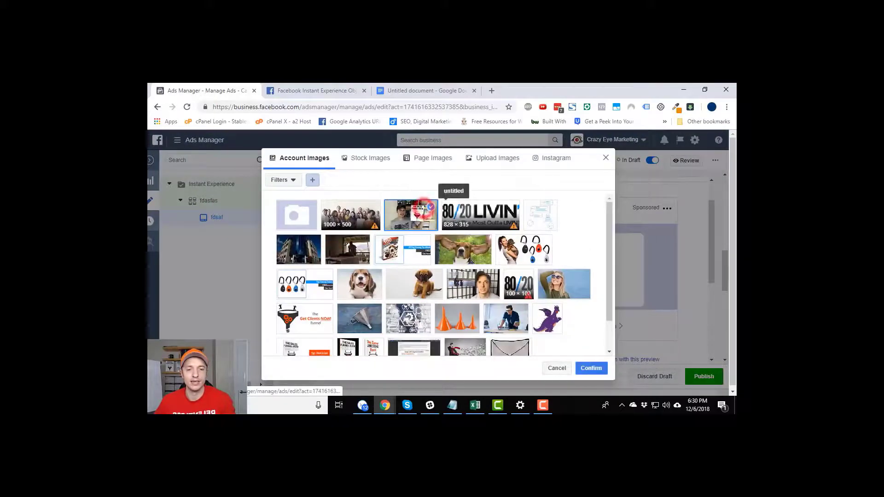
pyautogui.click(594, 370)
# Enter "dfsfdasfdsa" as the ad text and "fdsfdsafs" as the headline
pyautogui.scroll(-3, 379, 250)
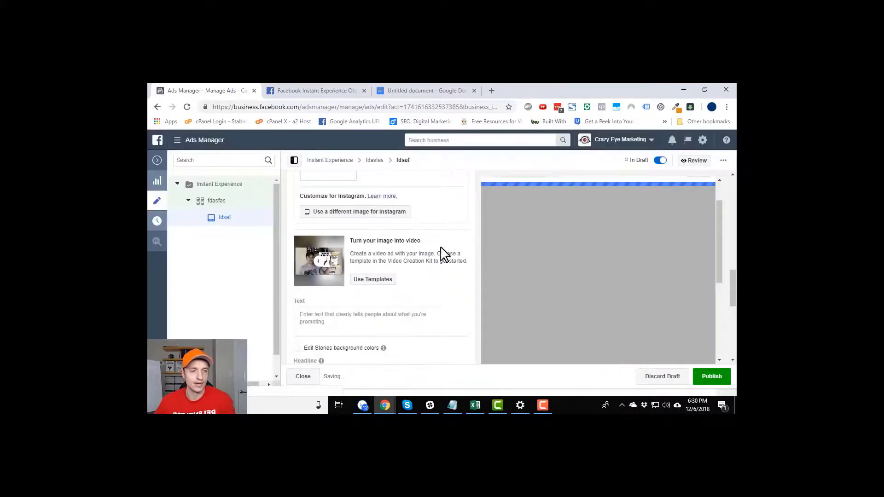
pyautogui.scroll(-2, 442, 254)
pyautogui.click(352, 224)
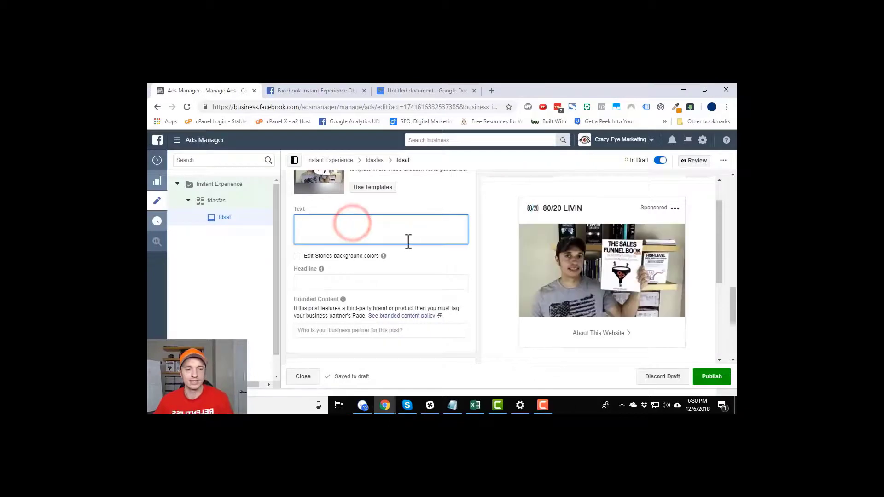
pyautogui.write('dfsfdasfdsa')
pyautogui.click(344, 281)
pyautogui.write('fdsf')
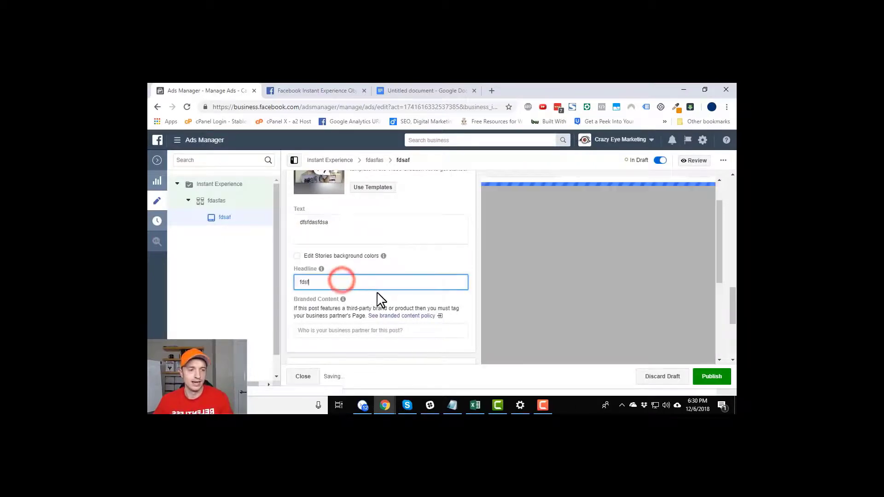
pyautogui.write('dsafd')
# Switch the ad preview to the Mobile News Feed placement and examine how the ad looks there
pyautogui.scroll(-4, 426, 288)
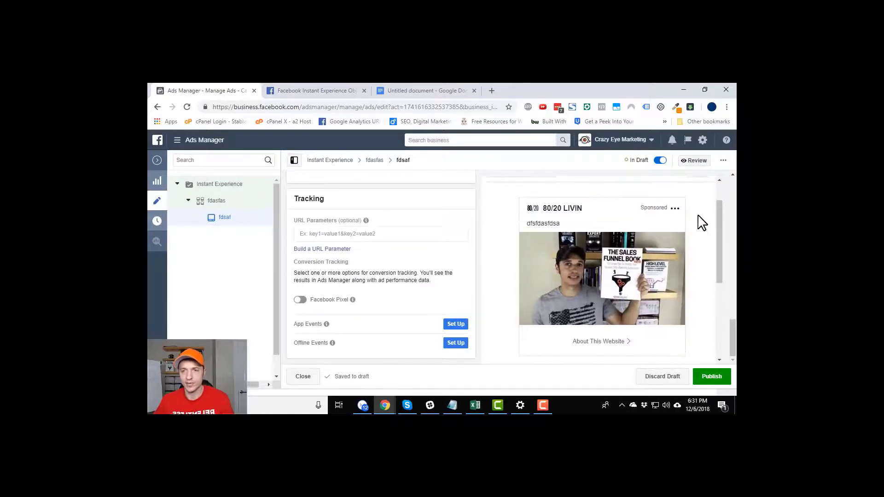
pyautogui.scroll(3, 699, 206)
pyautogui.moveTo(718, 237); pyautogui.dragTo(722, 218)
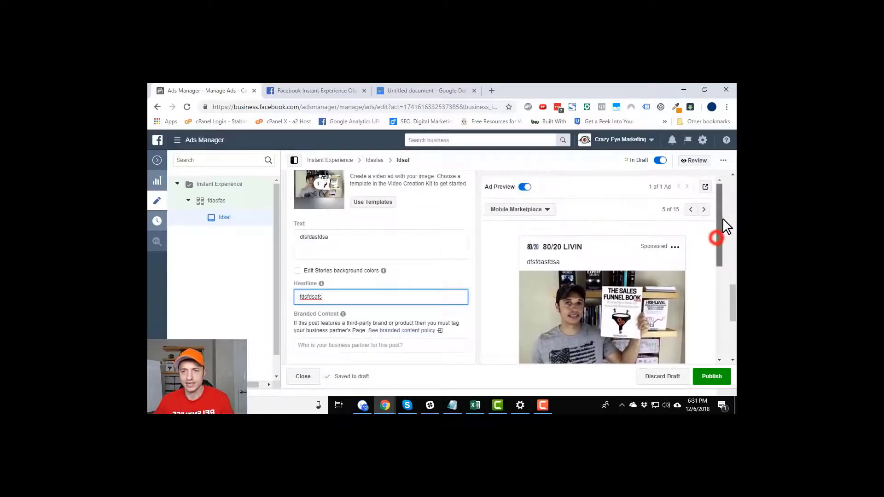
pyautogui.click(691, 210)
pyautogui.click(691, 210)
pyautogui.click(691, 210)
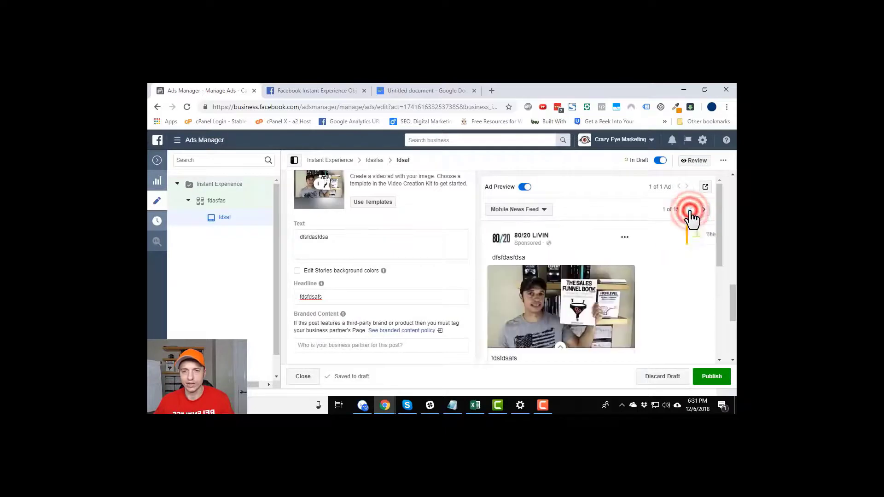
pyautogui.click(691, 210)
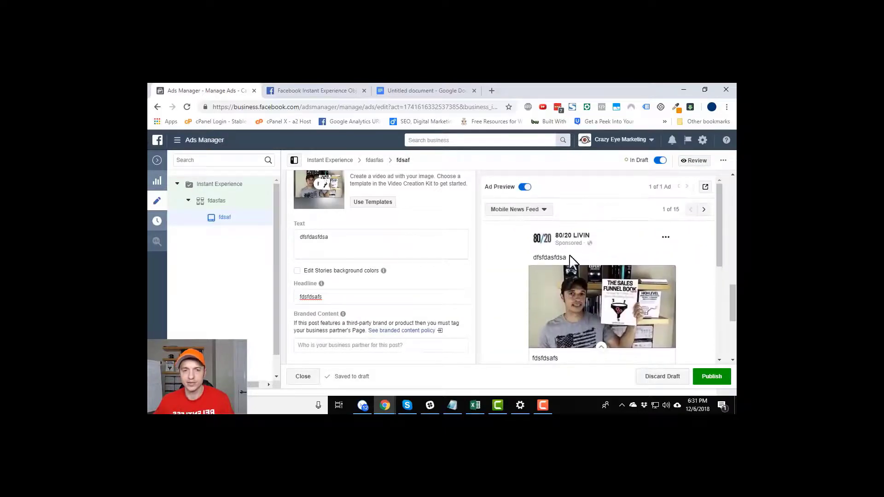
pyautogui.scroll(-1, 607, 265)
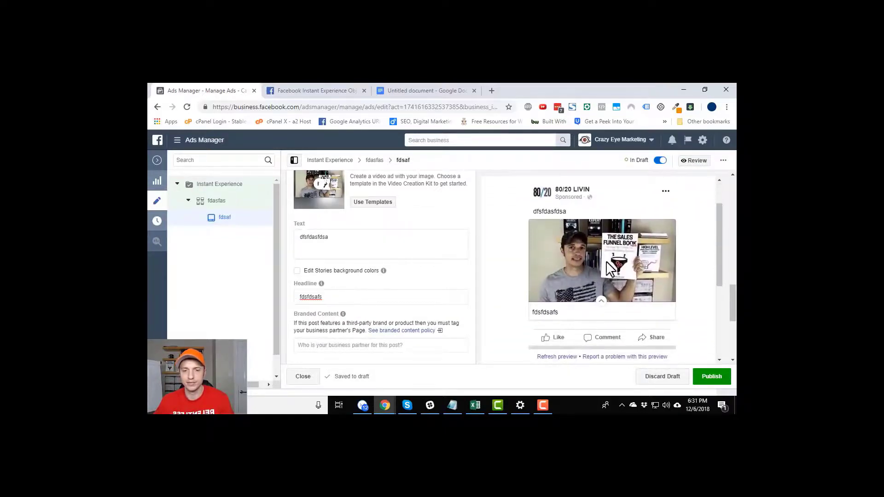
pyautogui.scroll(-1, 664, 304)
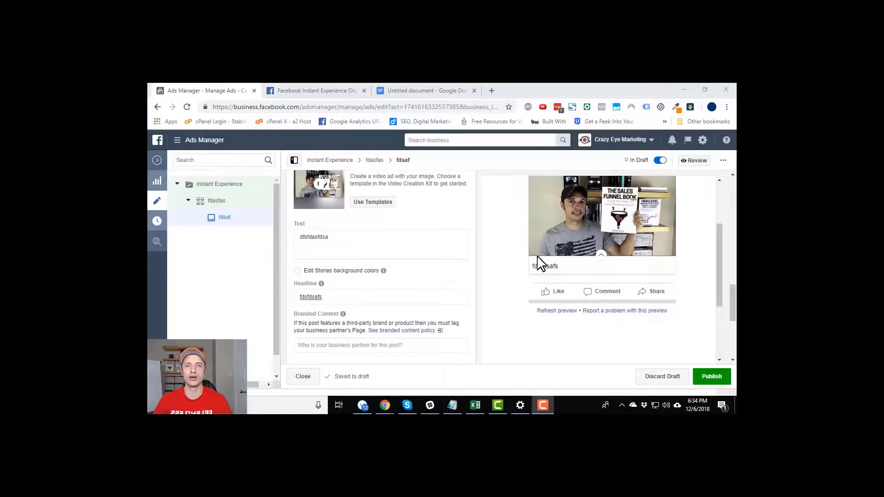
# Open the 80/20 LIVIN page's Publishing Tools in a new tab and review its Instant Experience (Canvas) list
pyautogui.click(491, 90)
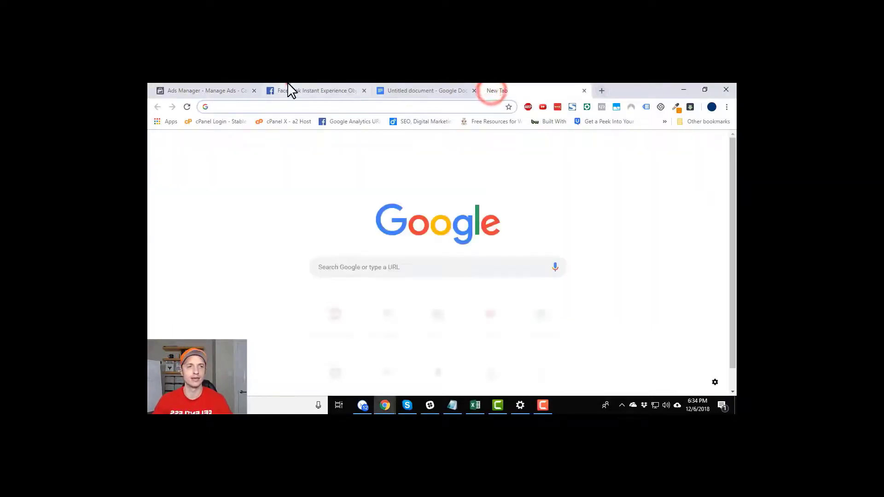
pyautogui.click(291, 89)
pyautogui.click(206, 89)
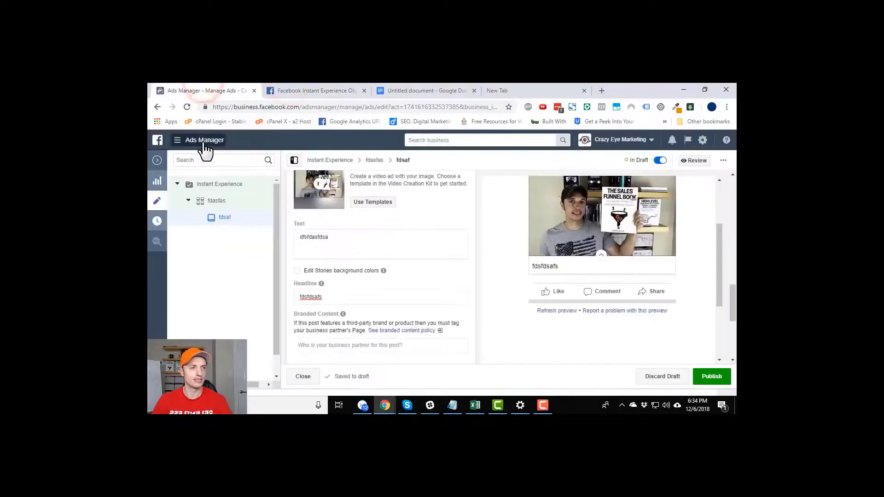
pyautogui.click(523, 90)
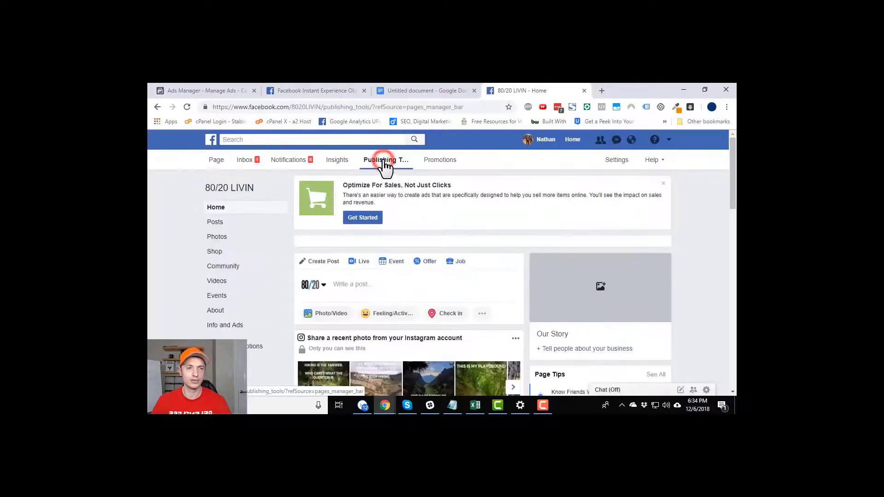
pyautogui.click(385, 165)
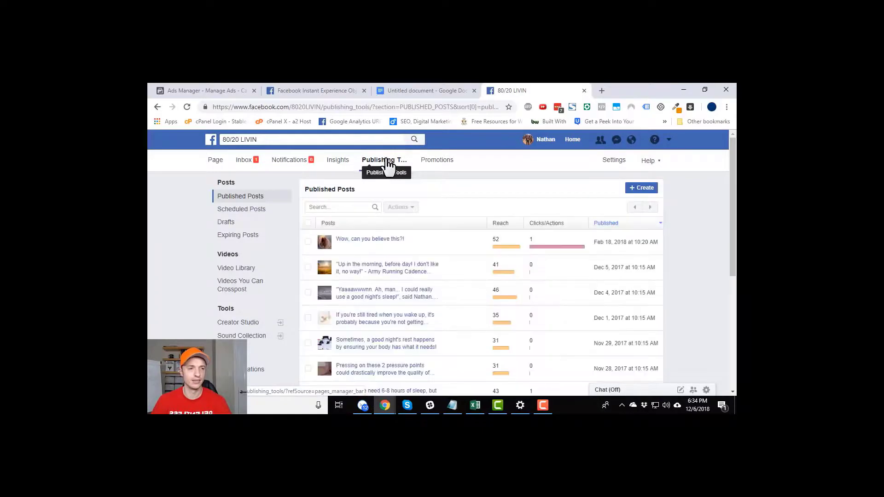
pyautogui.scroll(-5, 237, 220)
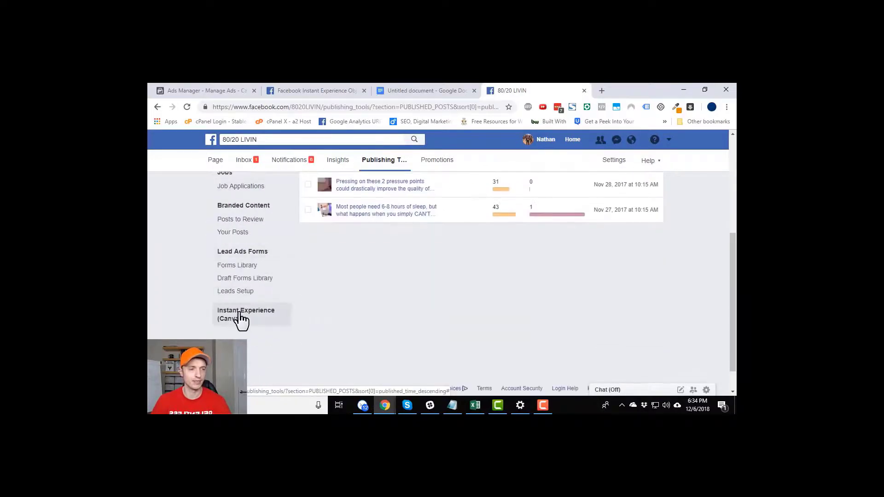
pyautogui.click(265, 315)
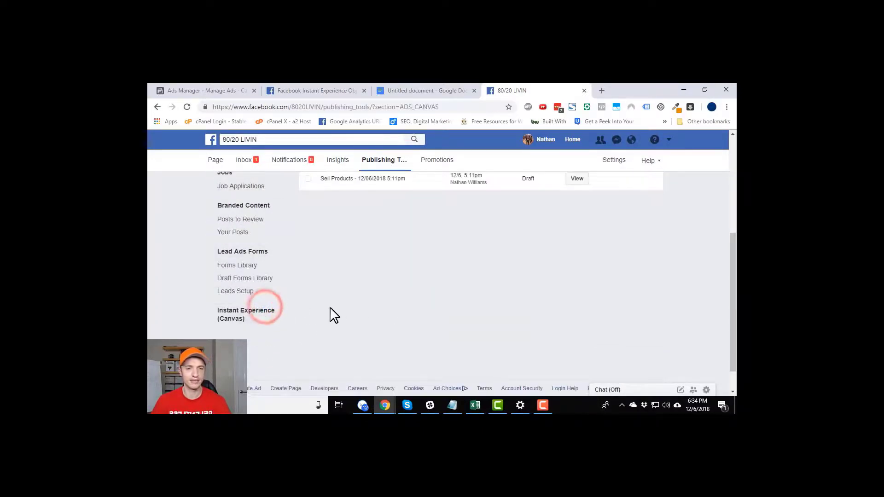
pyautogui.scroll(4, 430, 283)
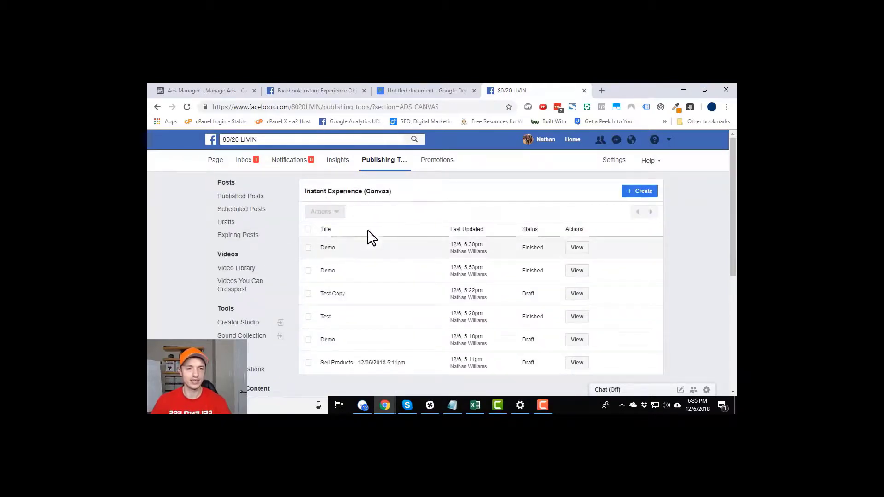
pyautogui.scroll(-1, 370, 252)
pyautogui.scroll(-1, 375, 253)
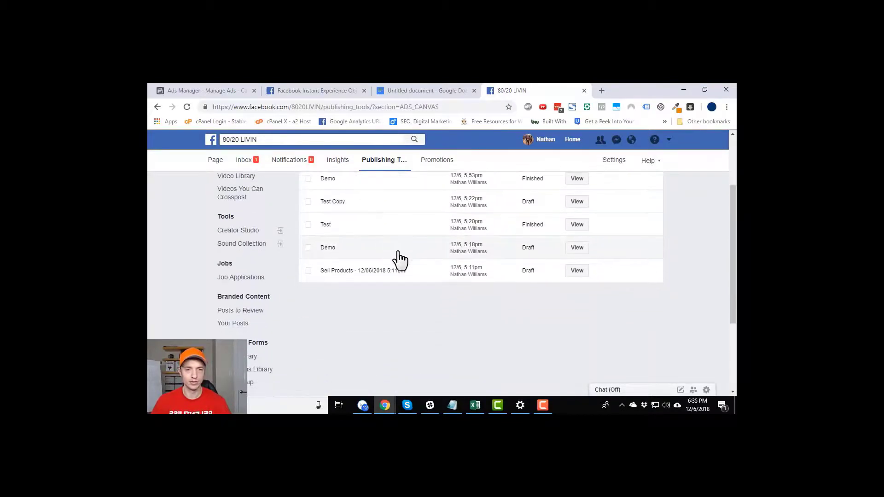
pyautogui.scroll(2, 401, 258)
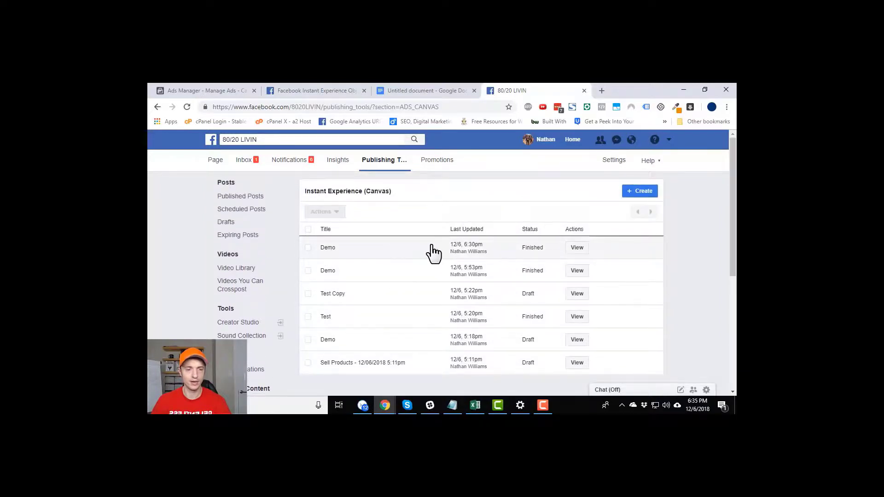
# Open the finished "Demo" canvas updated at 6:30pm, examine its page post composer, and leave without publishing a post
pyautogui.click(433, 252)
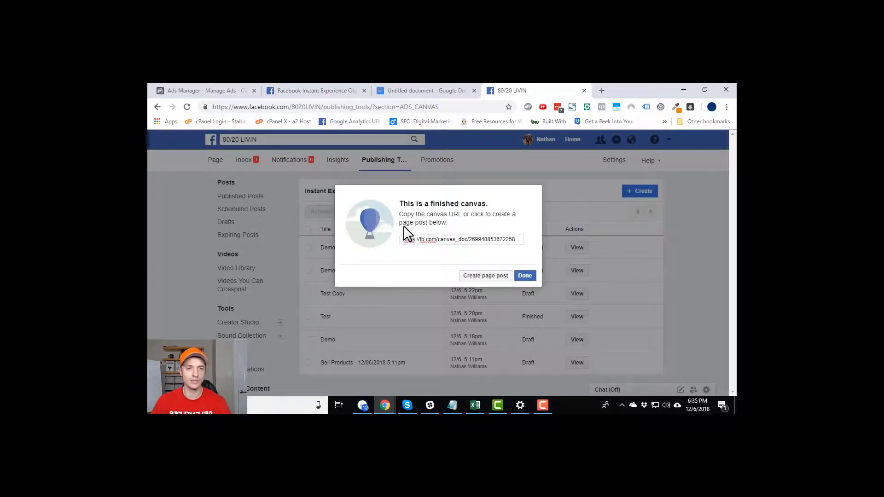
pyautogui.click(488, 277)
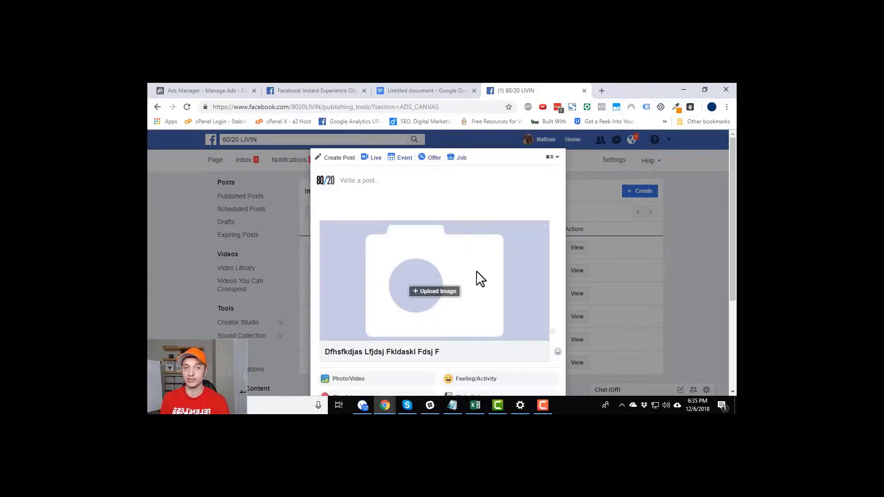
pyautogui.scroll(-3, 458, 251)
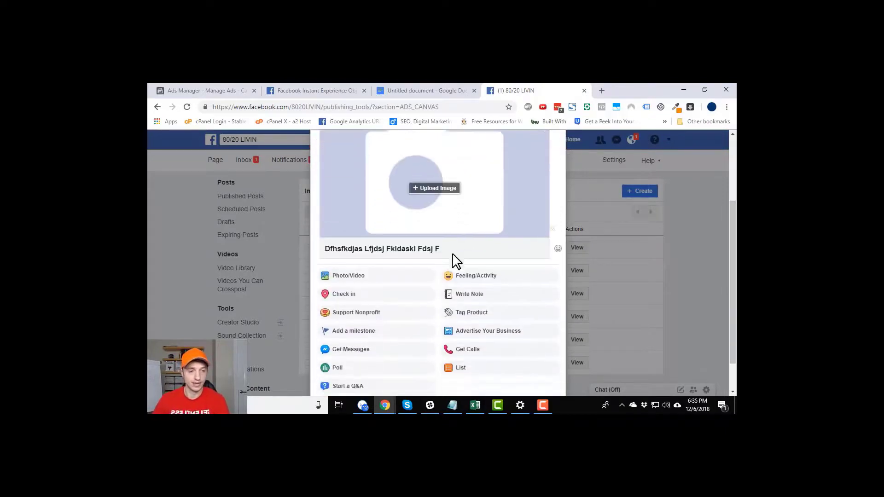
pyautogui.scroll(3, 487, 275)
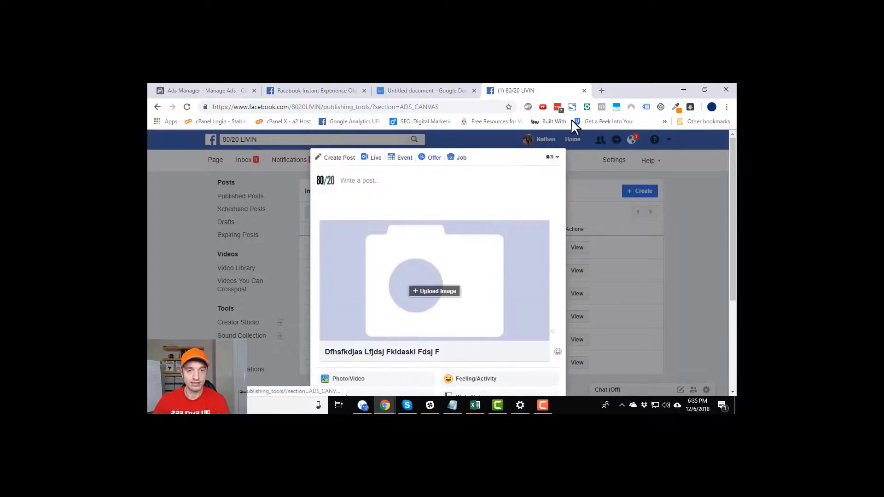
pyautogui.click(710, 237)
pyautogui.click(356, 250)
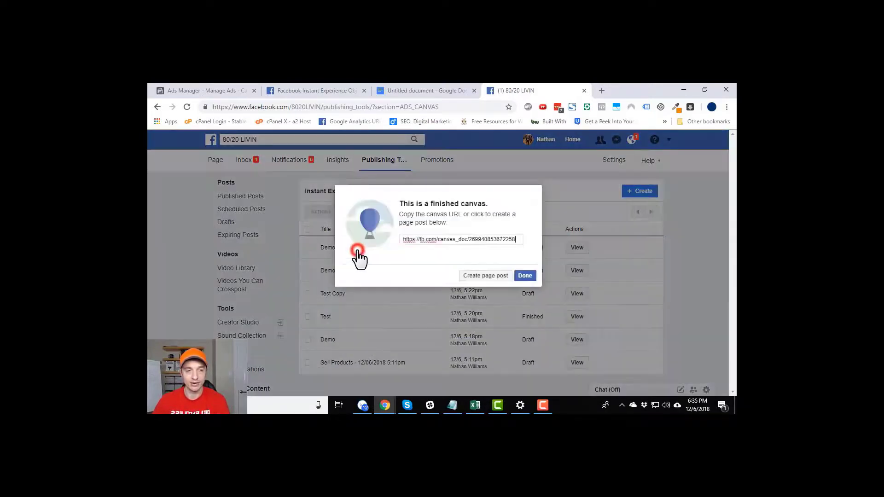
pyautogui.click(525, 277)
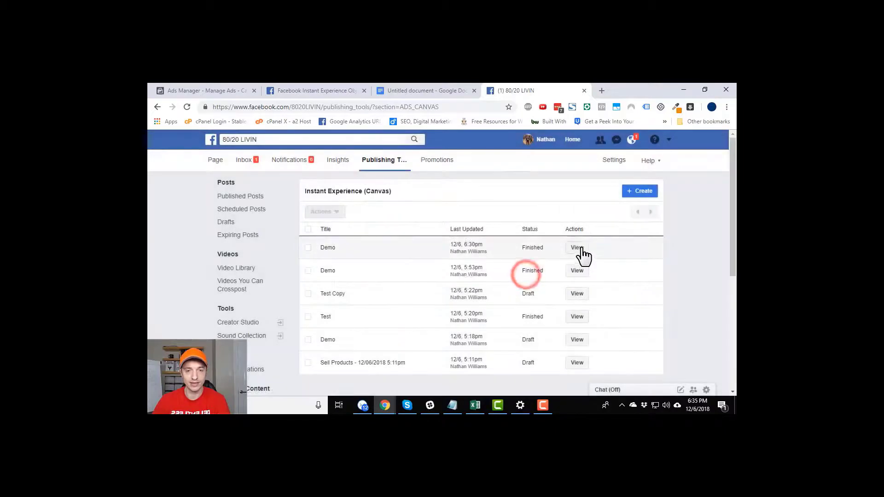
# View the "Demo" Instant Experience updated at 6:30pm in the builder and duplicate it
pyautogui.click(581, 249)
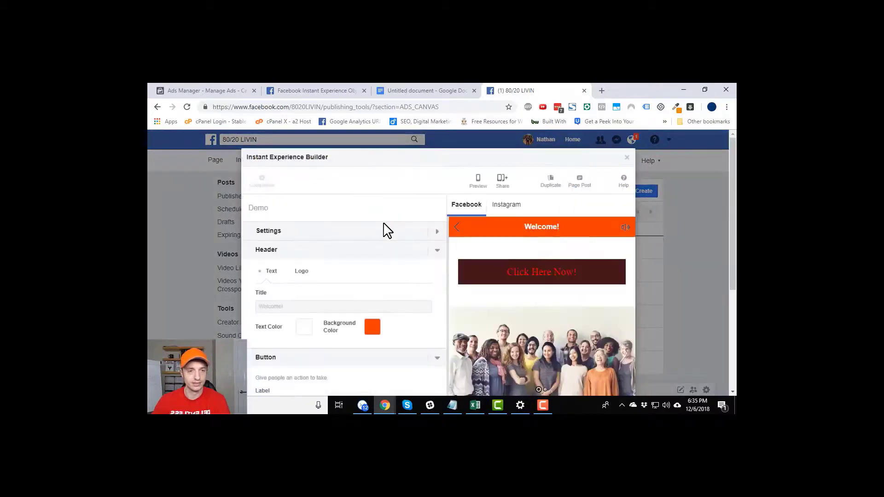
pyautogui.scroll(-1, 266, 208)
pyautogui.scroll(-5, 351, 266)
pyautogui.scroll(5, 336, 233)
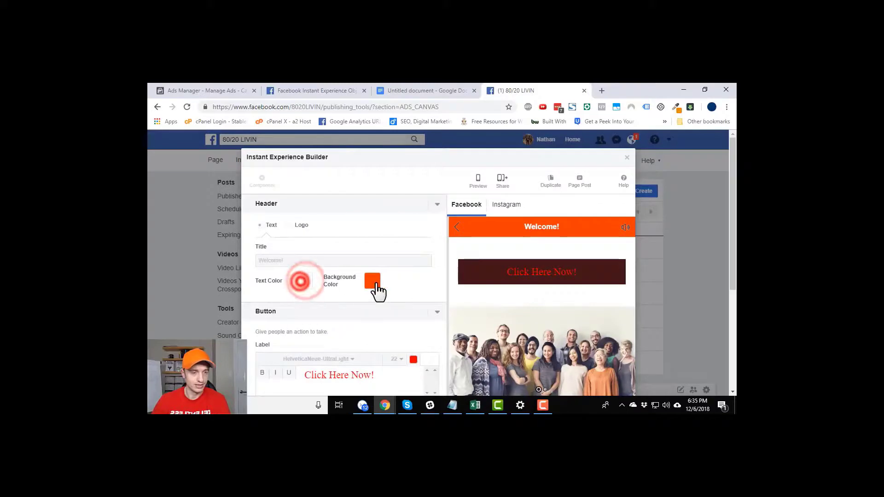
pyautogui.scroll(-1, 373, 326)
pyautogui.moveTo(359, 329); pyautogui.dragTo(365, 329)
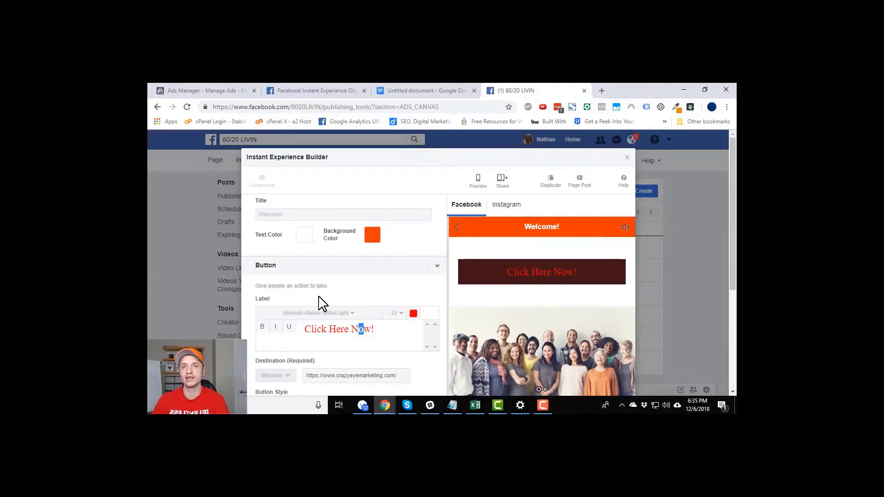
pyautogui.click(550, 181)
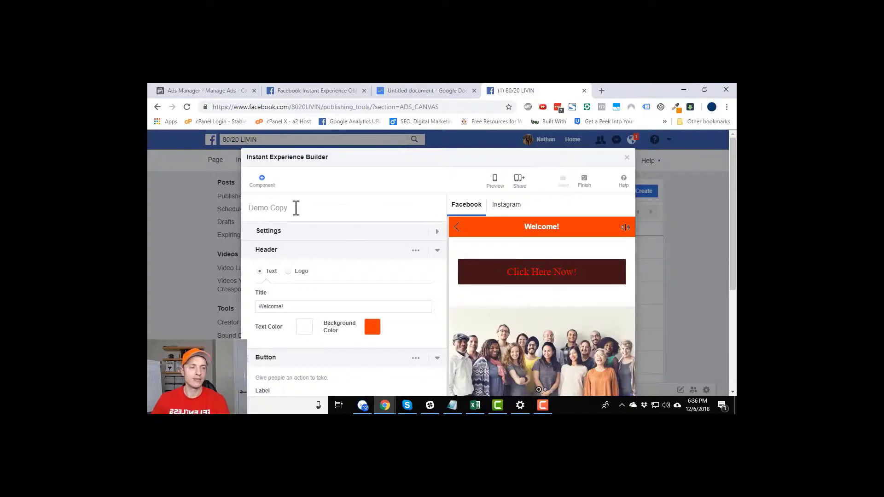
# Shorten the duplicated Instant Experience's title to "Demo" by removing the word "Copy"
pyautogui.tripleClick(290, 207)
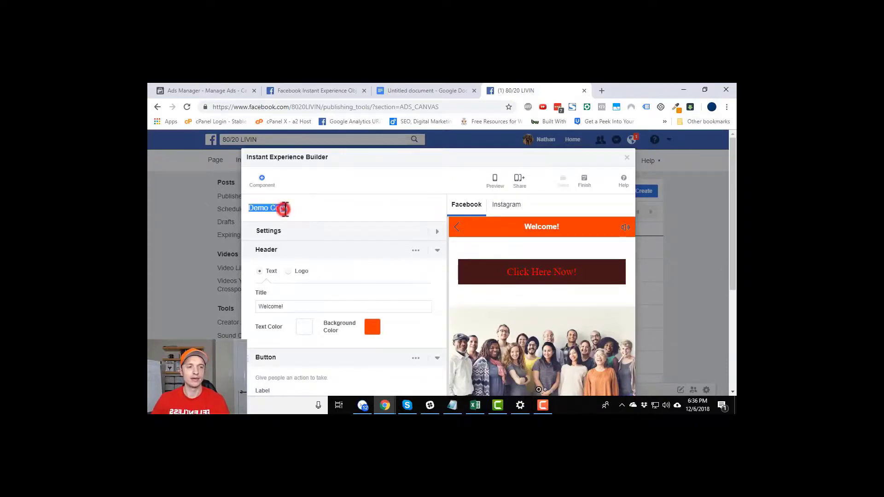
pyautogui.press('BackSpace')
pyautogui.press('BackSpace')
pyautogui.press('BackSpace')
pyautogui.press('BackSpace')
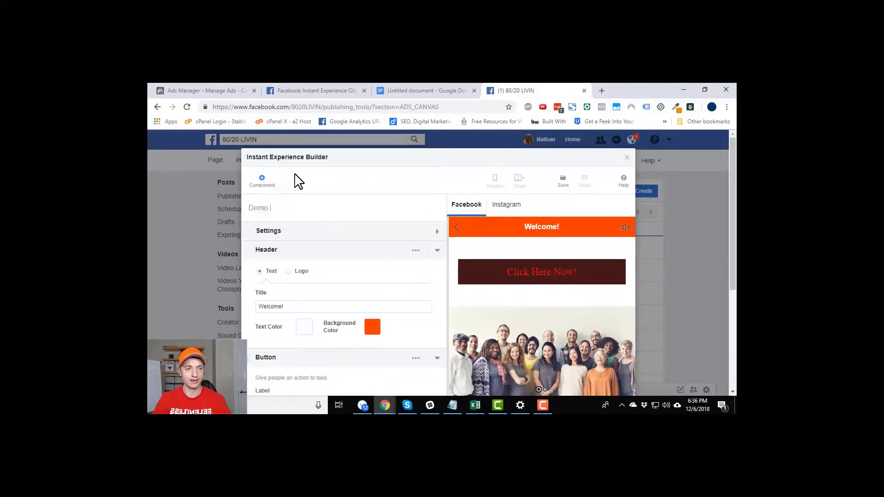
# Review the duplicate's editable header, button and carousel settings, and close the builder, discarding the unsaved changes
pyautogui.scroll(-5, 359, 336)
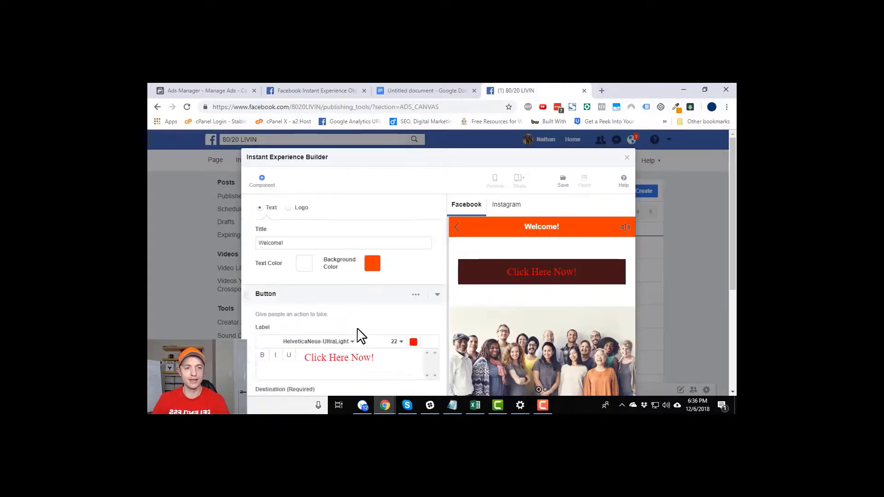
pyautogui.scroll(-3, 577, 167)
pyautogui.scroll(5, 567, 194)
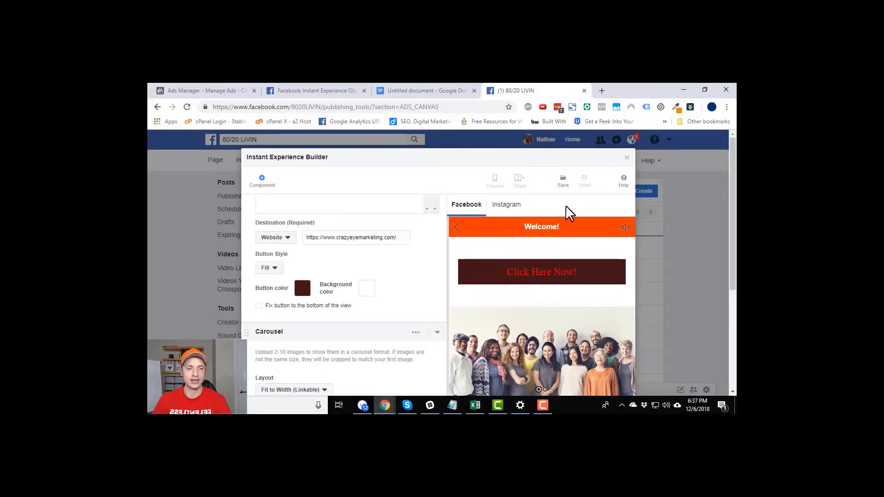
pyautogui.scroll(1, 351, 256)
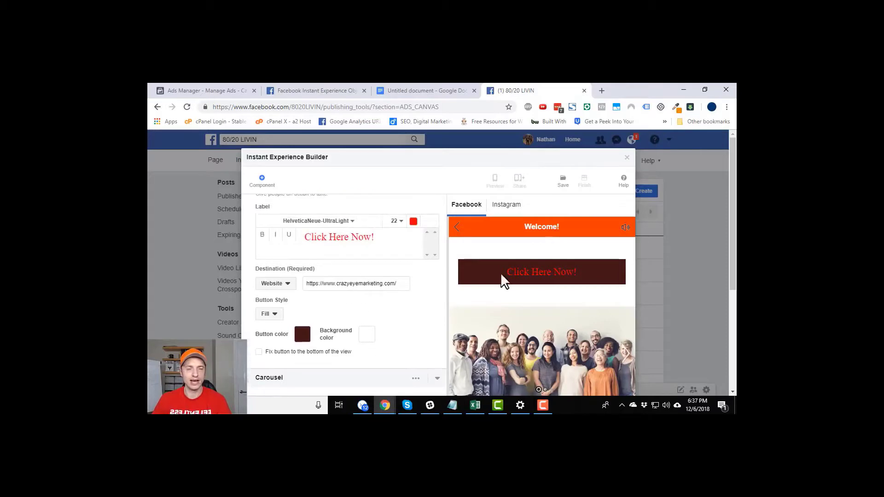
pyautogui.click(627, 157)
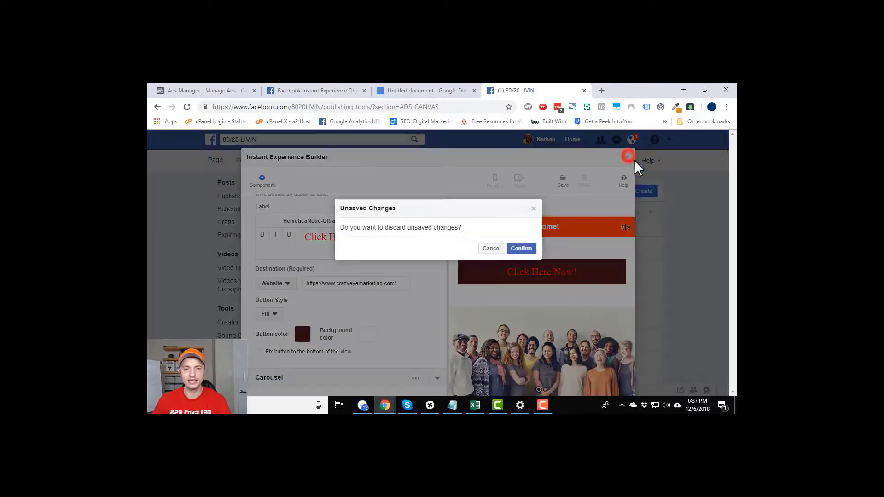
pyautogui.click(515, 250)
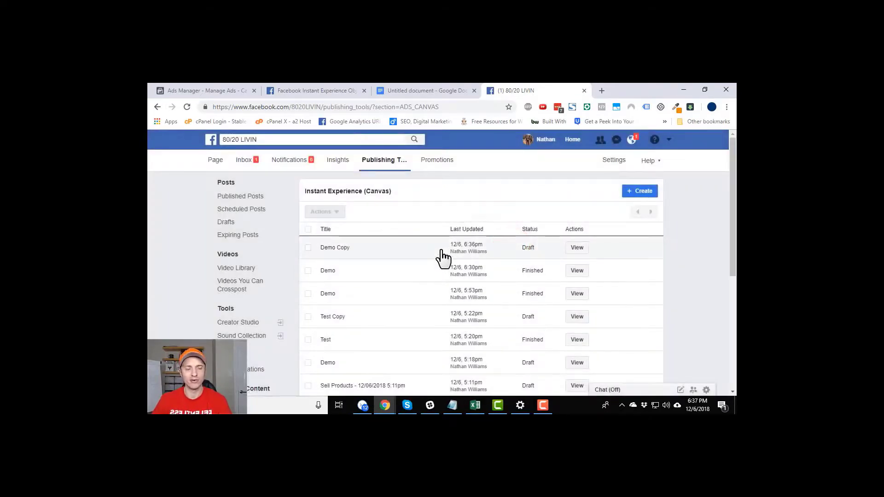